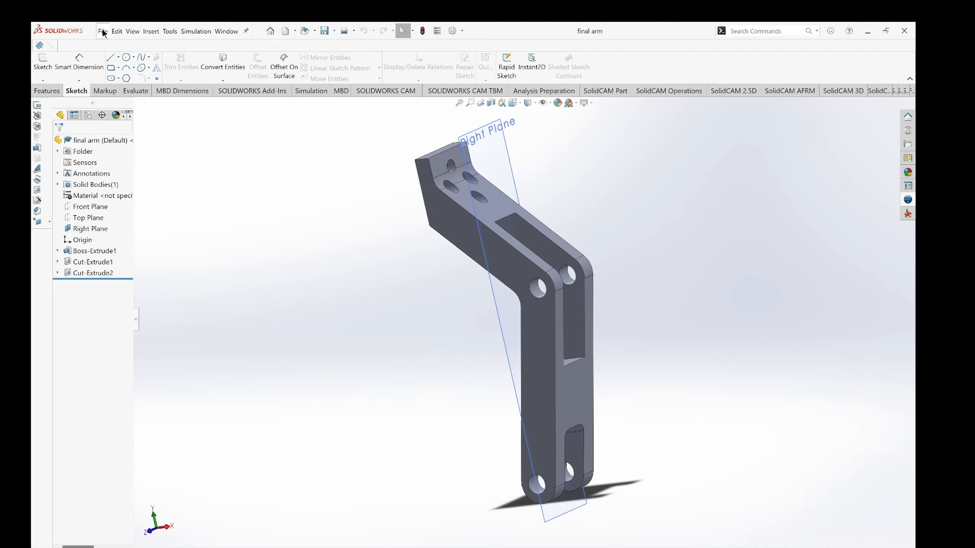
Create a new part document and open a sketch on the Front Plane.
{"action": "left_click", "coordinate": [102, 32]}
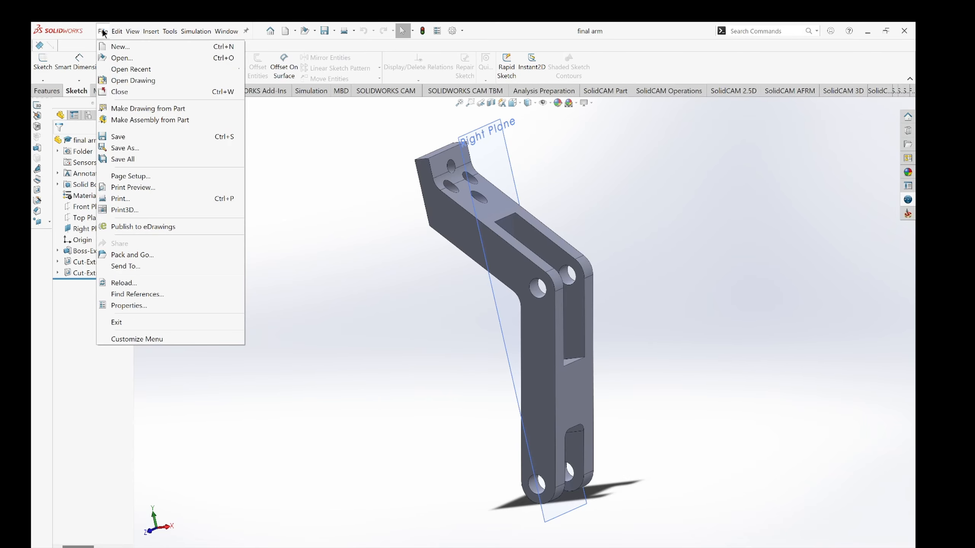
{"action": "left_click", "coordinate": [115, 47]}
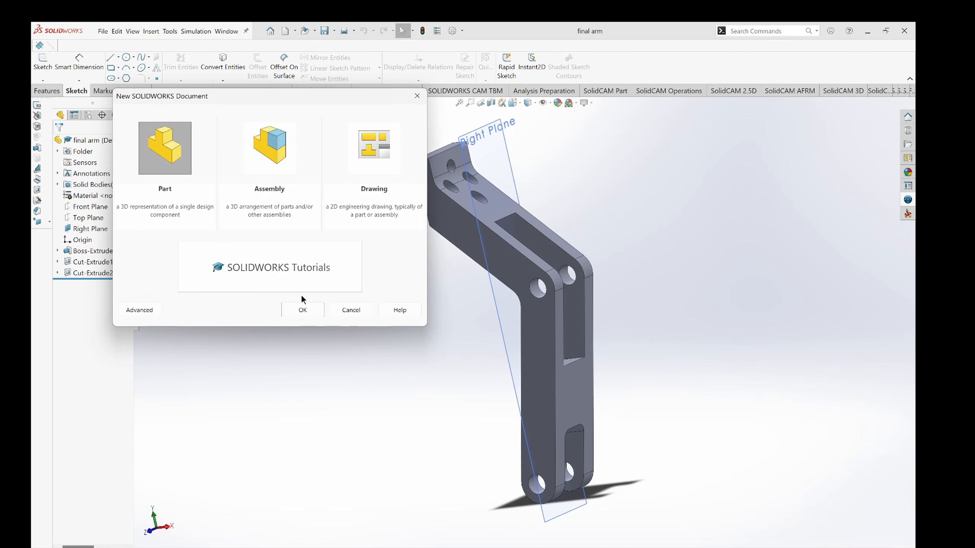
{"action": "left_click", "coordinate": [302, 313]}
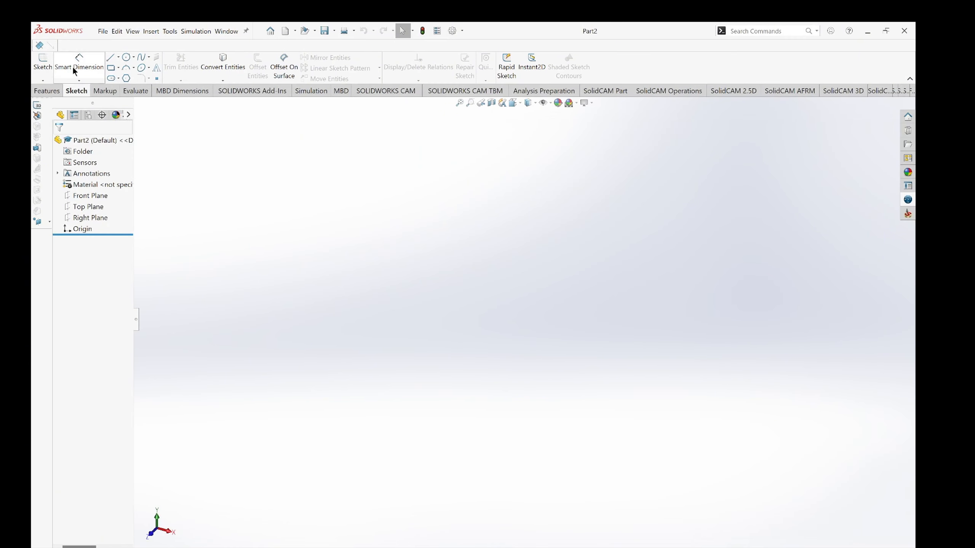
{"action": "left_click", "coordinate": [43, 62]}
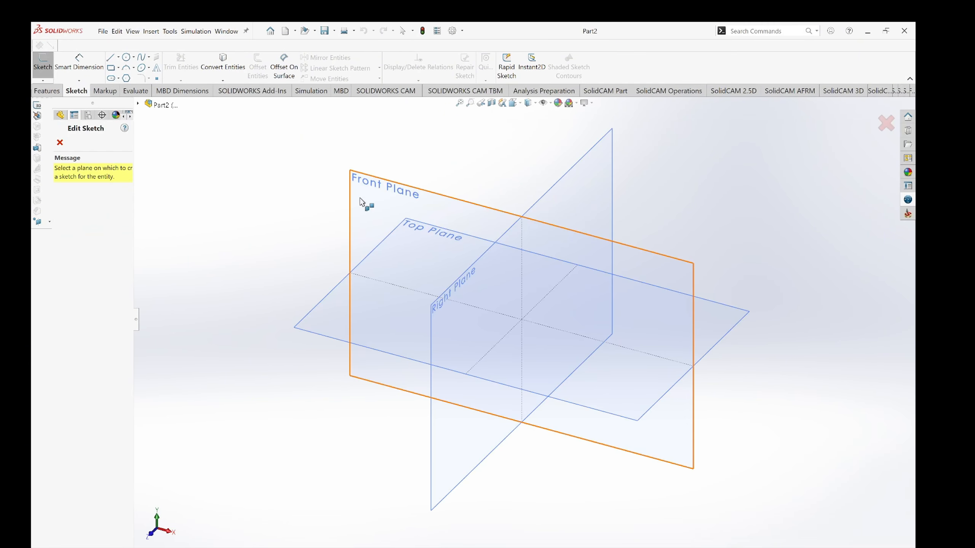
{"action": "left_click", "coordinate": [434, 264]}
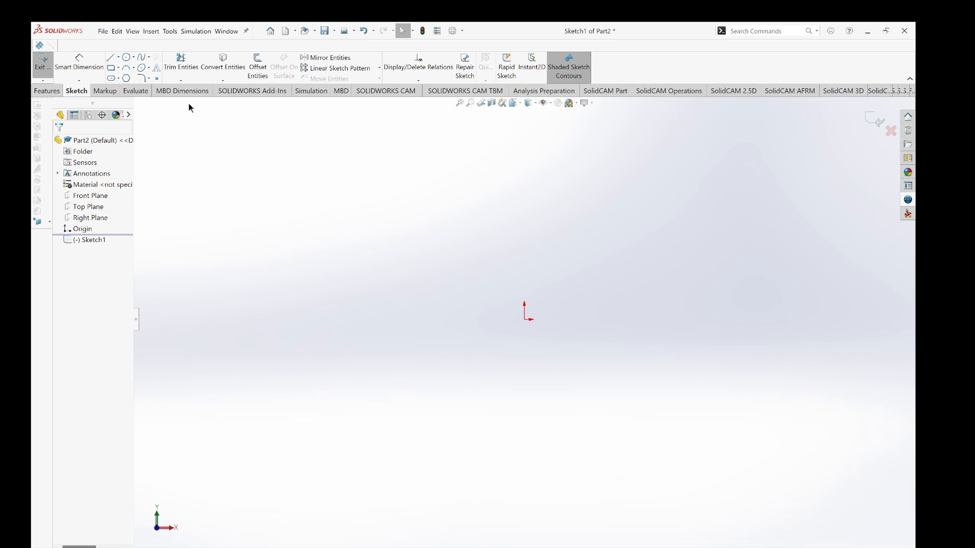
Sketch a short vertical line down to the origin and continue it with a slightly longer horizontal line along the positive X direction.
{"action": "left_click", "coordinate": [111, 58]}
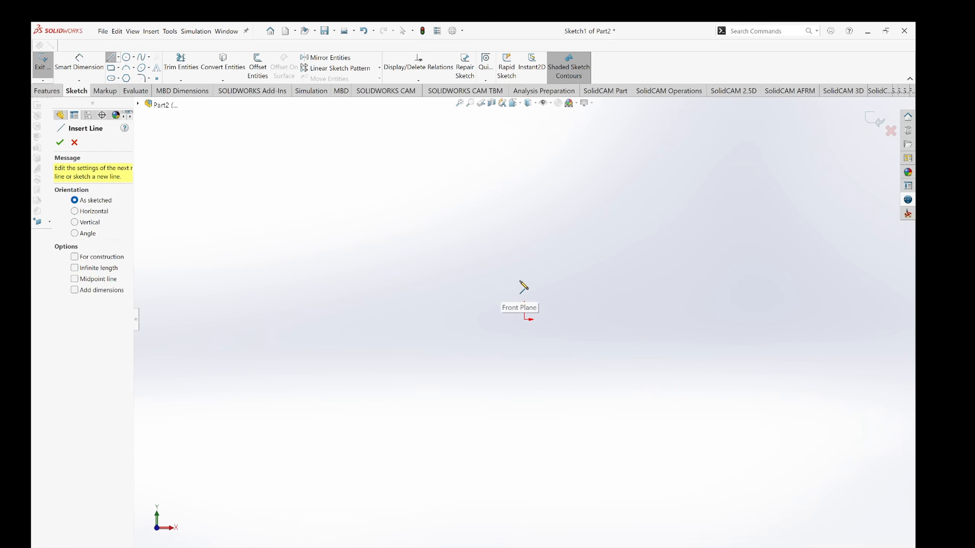
{"action": "left_click", "coordinate": [525, 275]}
{"action": "left_click", "coordinate": [524, 319]}
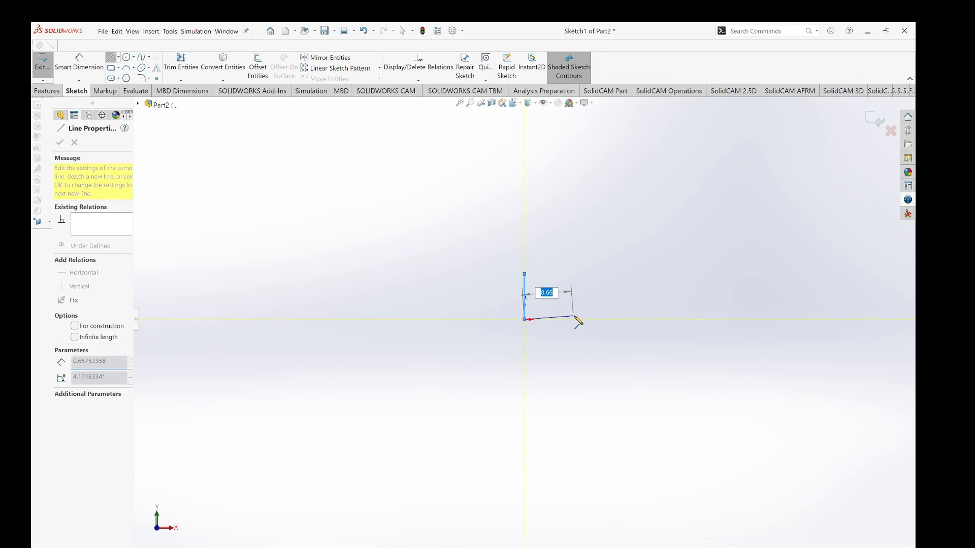
{"action": "left_click", "coordinate": [595, 319]}
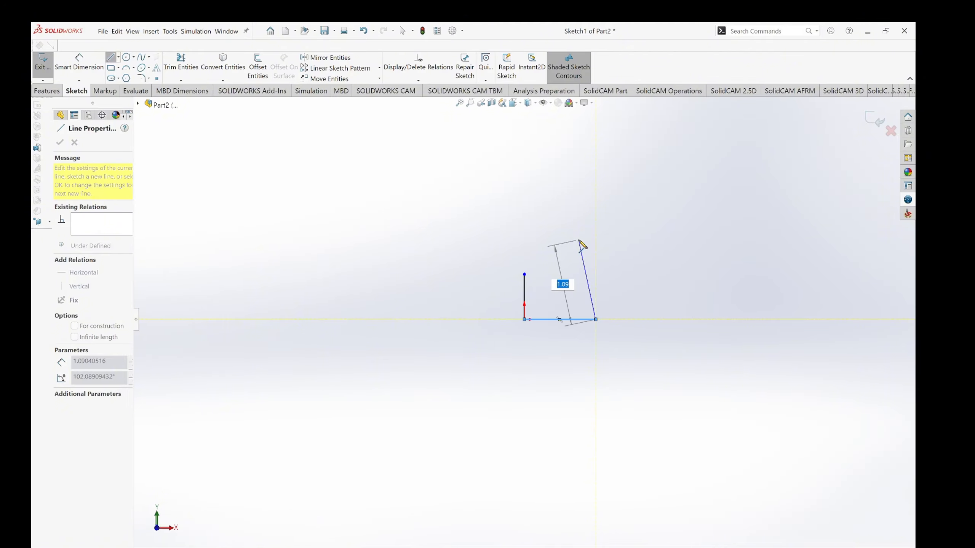
{"action": "key", "text": "Escape"}
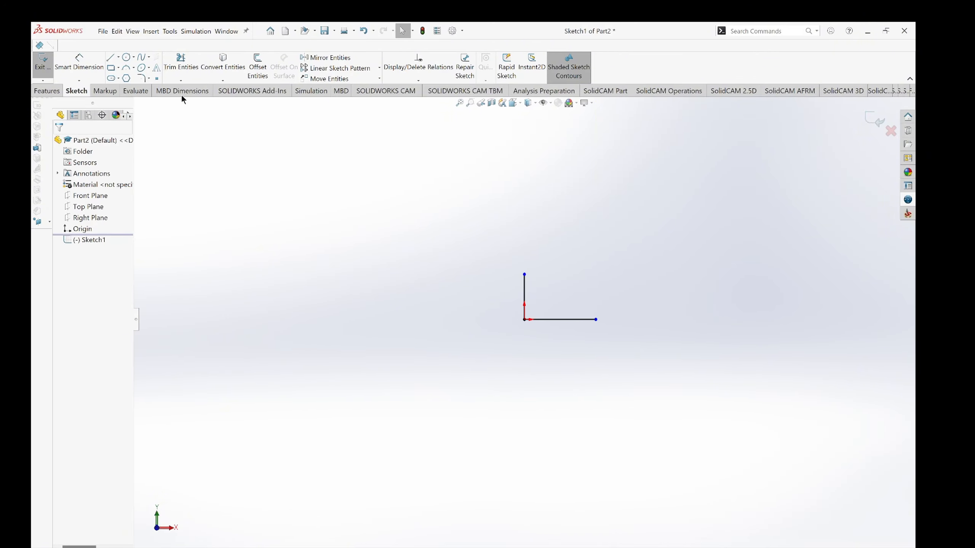
Sketch a diagonal line about 3.23 in long from the origin, rising at about 44.5° above the horizontal line.
{"action": "left_click", "coordinate": [110, 58]}
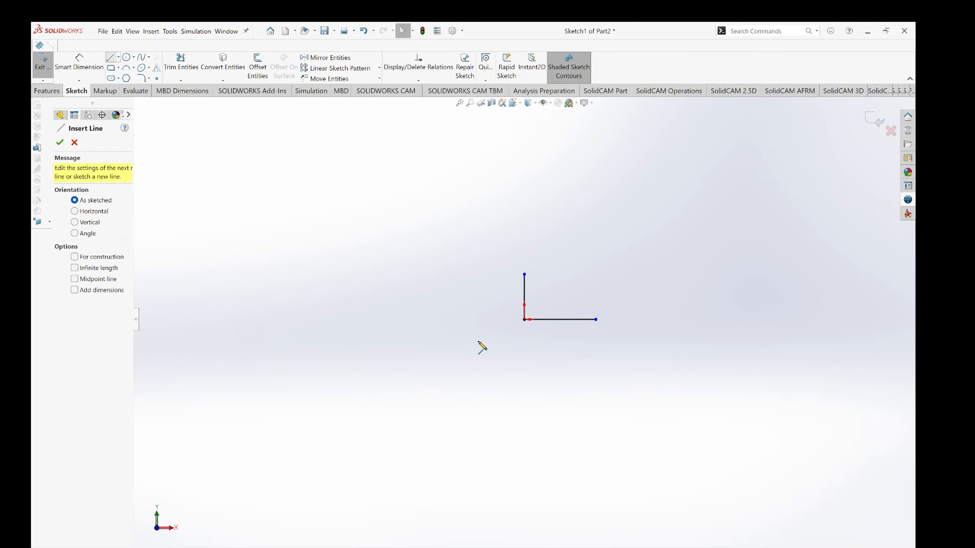
{"action": "left_click", "coordinate": [524, 320]}
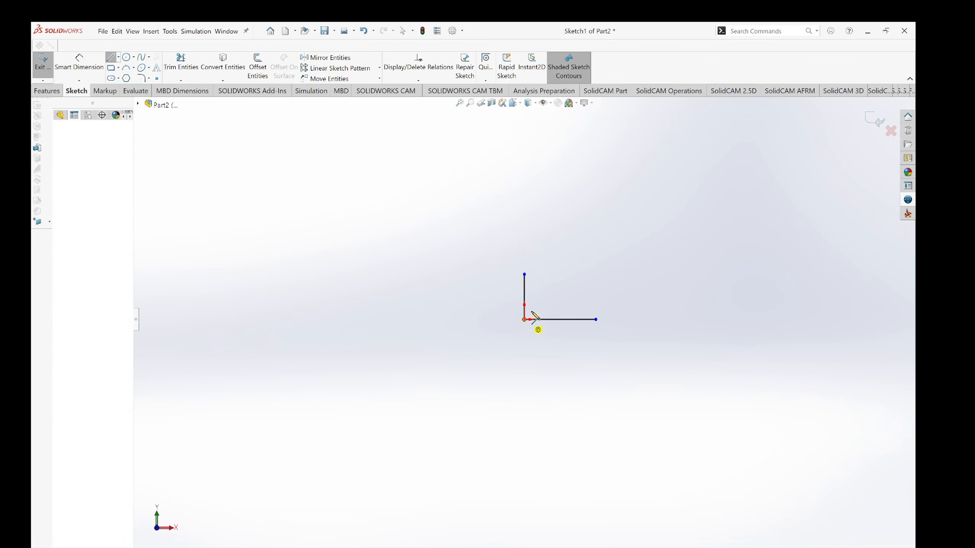
{"action": "double_click", "coordinate": [696, 151]}
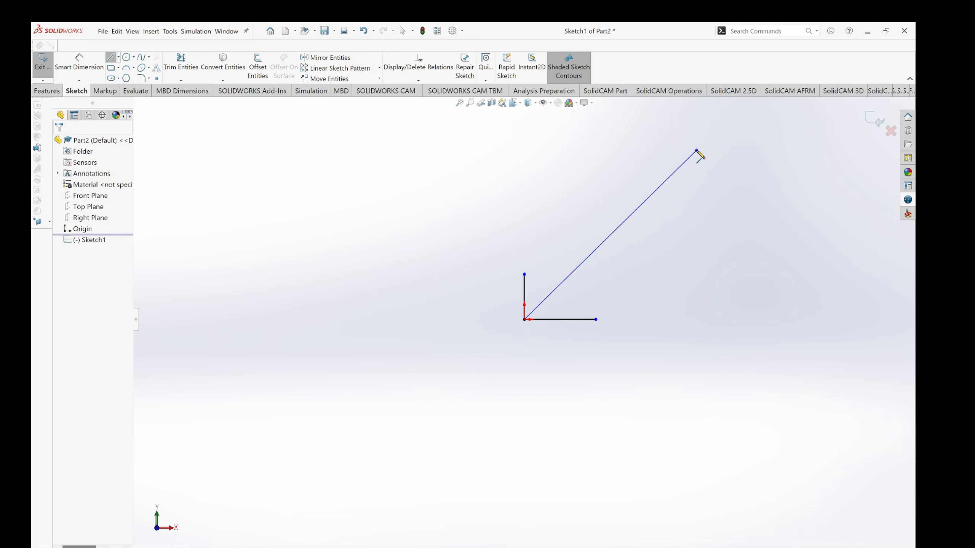
{"action": "key", "text": "Escape"}
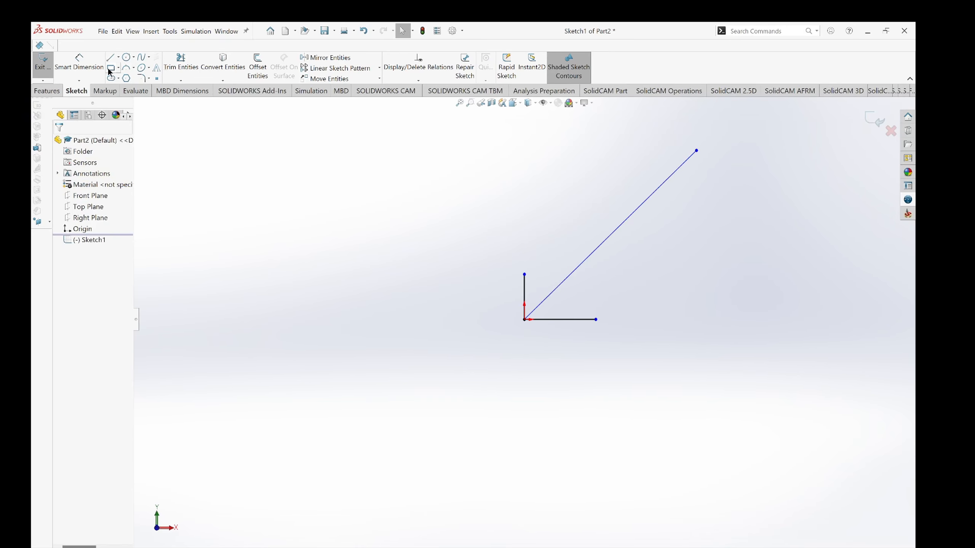
Dimension the angle between the horizontal line and the diagonal line as 75°.
{"action": "left_click", "coordinate": [84, 60]}
{"action": "scroll", "coordinate": [538, 322], "scroll_direction": "down", "scroll_amount": 2}
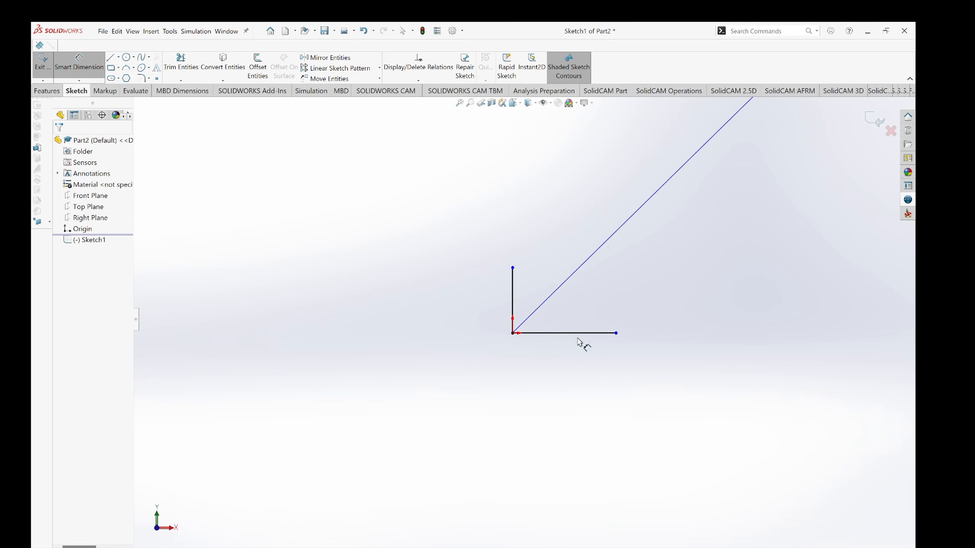
{"action": "left_click", "coordinate": [557, 333]}
{"action": "left_click", "coordinate": [547, 302]}
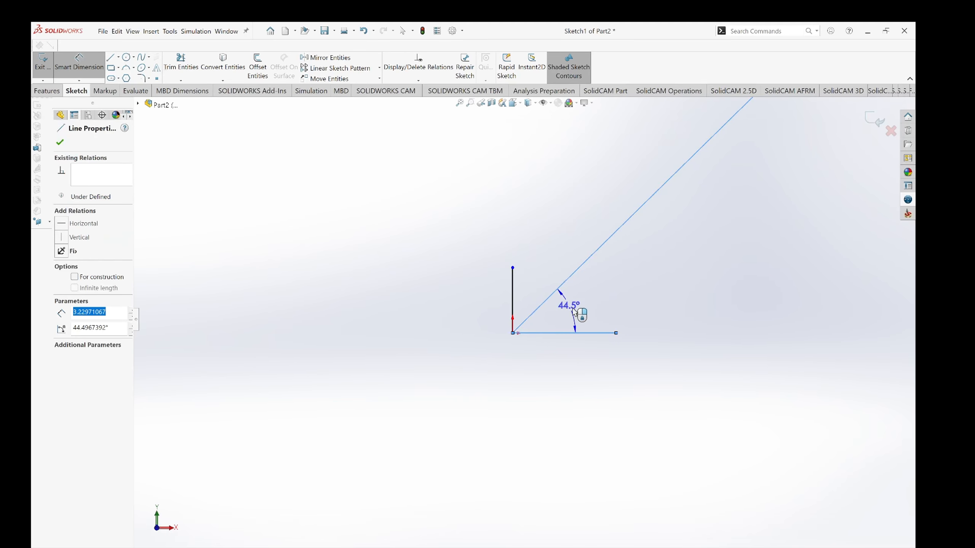
{"action": "left_click", "coordinate": [582, 321]}
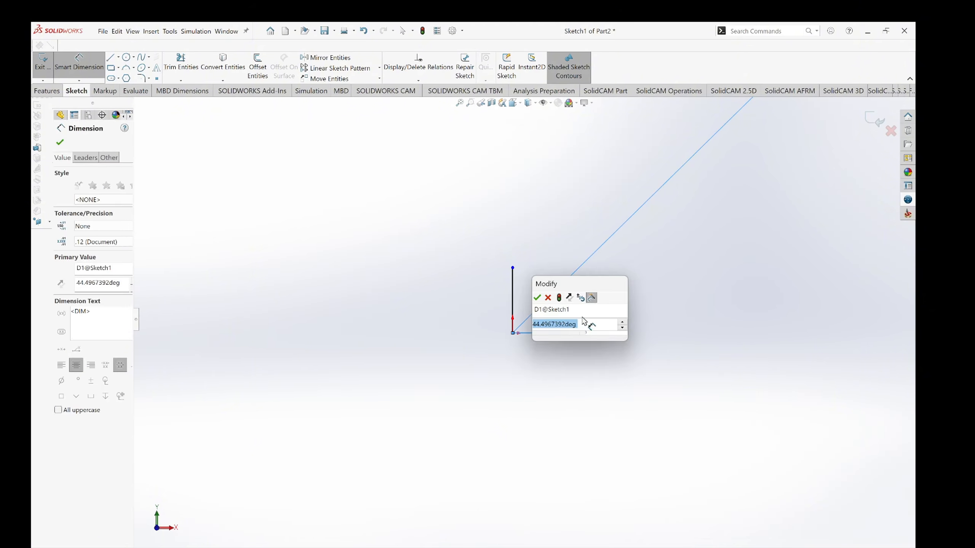
{"action": "type", "text": "75"}
{"action": "key", "text": "Return"}
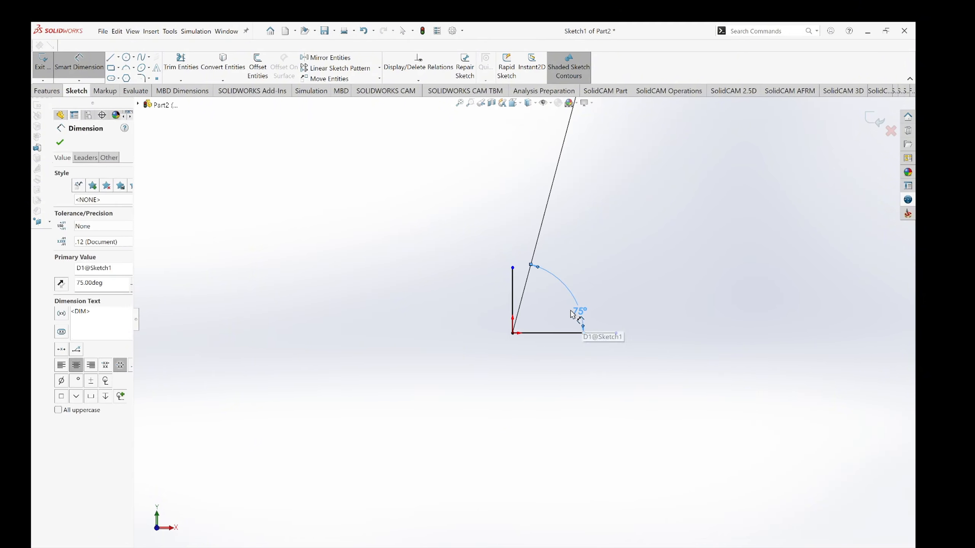
Draw a circle centred on the origin with a diameter of about 3.63 in.
{"action": "scroll", "coordinate": [531, 309], "scroll_direction": "up", "scroll_amount": 2}
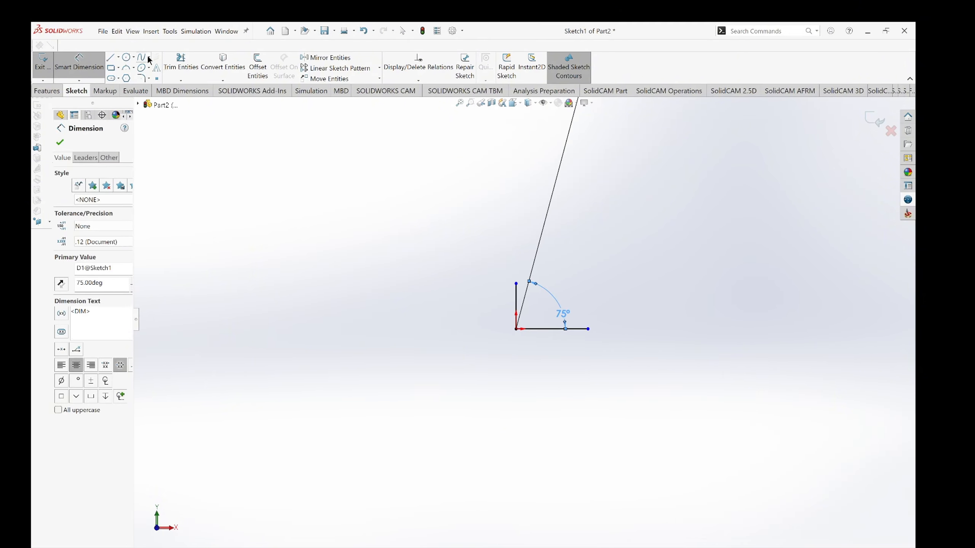
{"action": "left_click", "coordinate": [127, 57]}
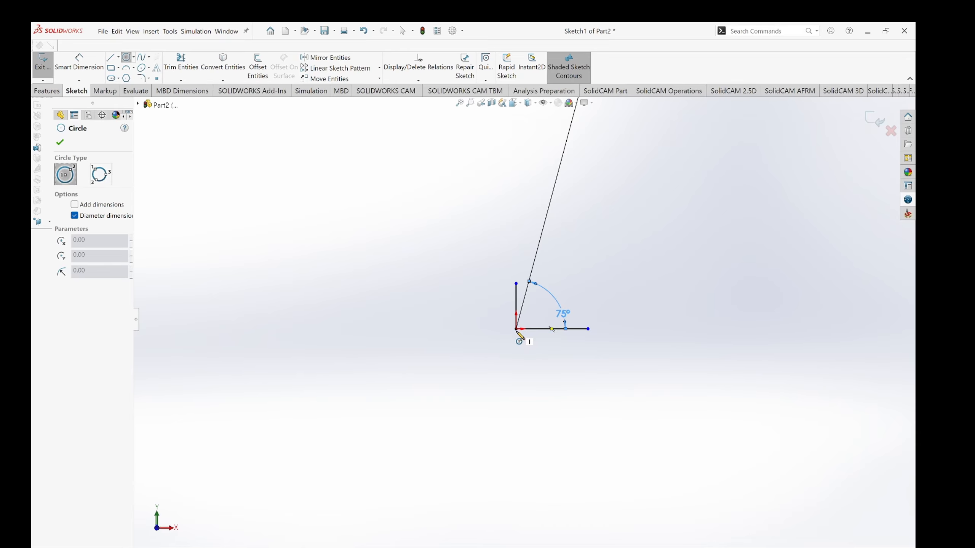
{"action": "left_click", "coordinate": [516, 330]}
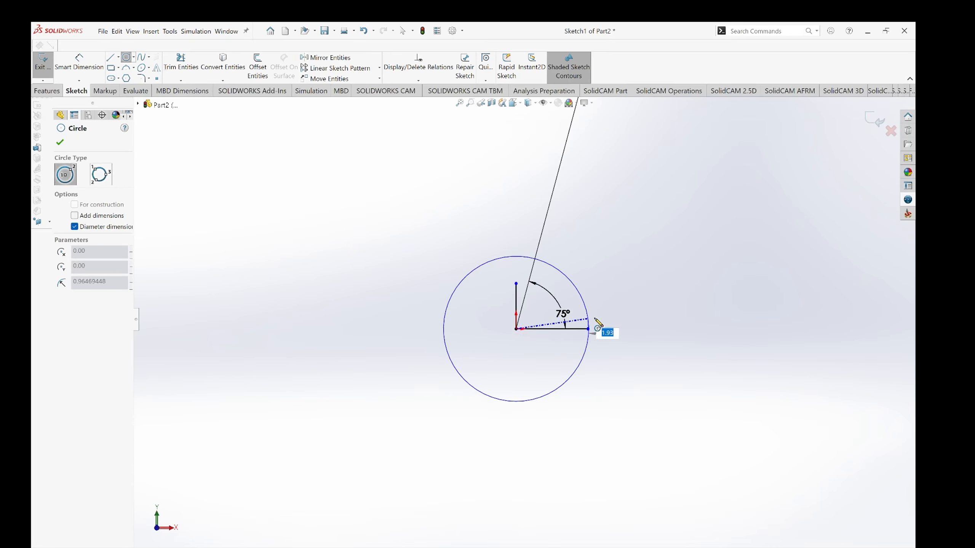
{"action": "left_click", "coordinate": [649, 315]}
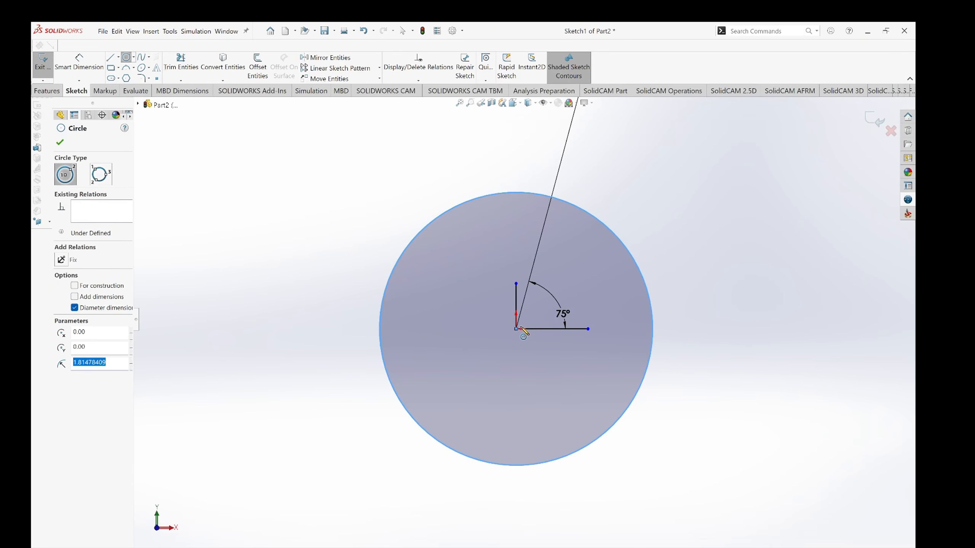
{"action": "key", "text": "Escape"}
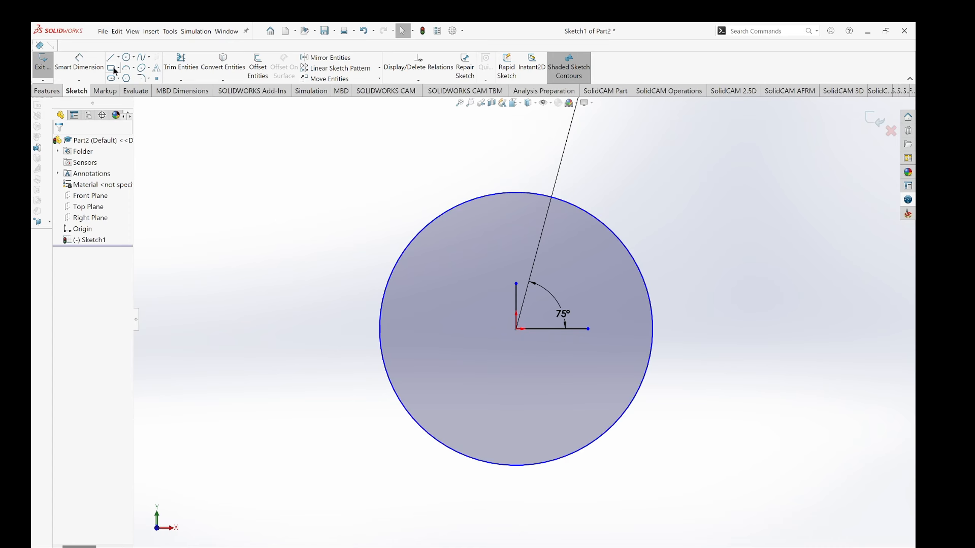
{"action": "left_click", "coordinate": [127, 58]}
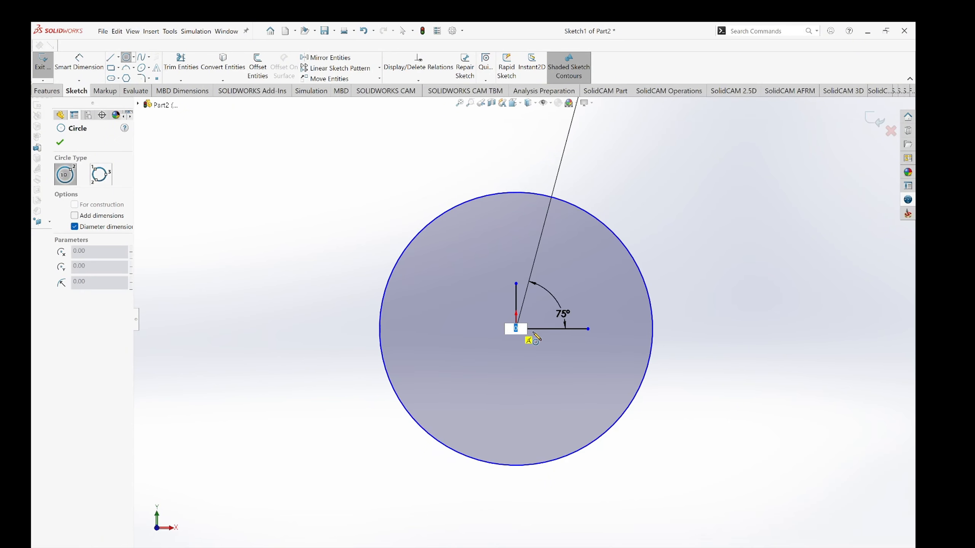
{"action": "key", "text": "Escape"}
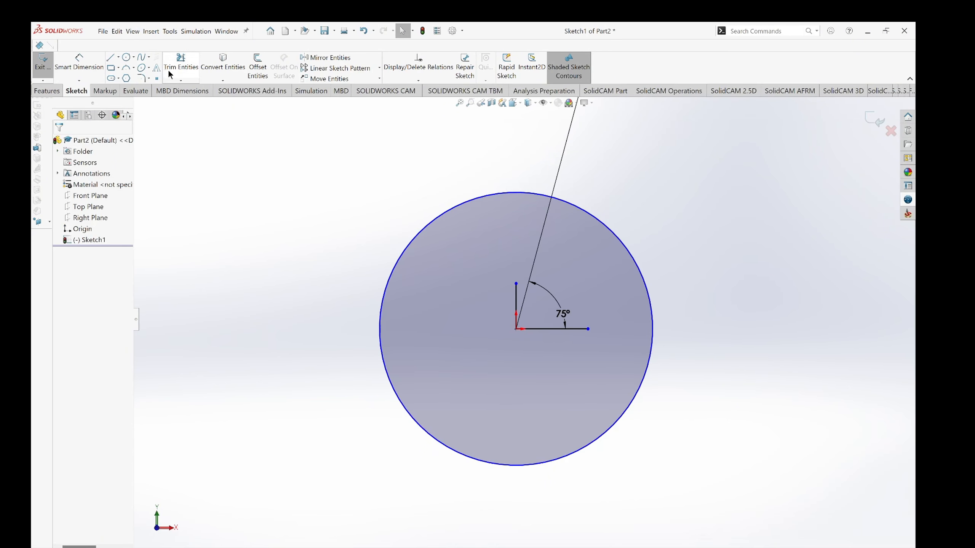
{"action": "left_click", "coordinate": [127, 58]}
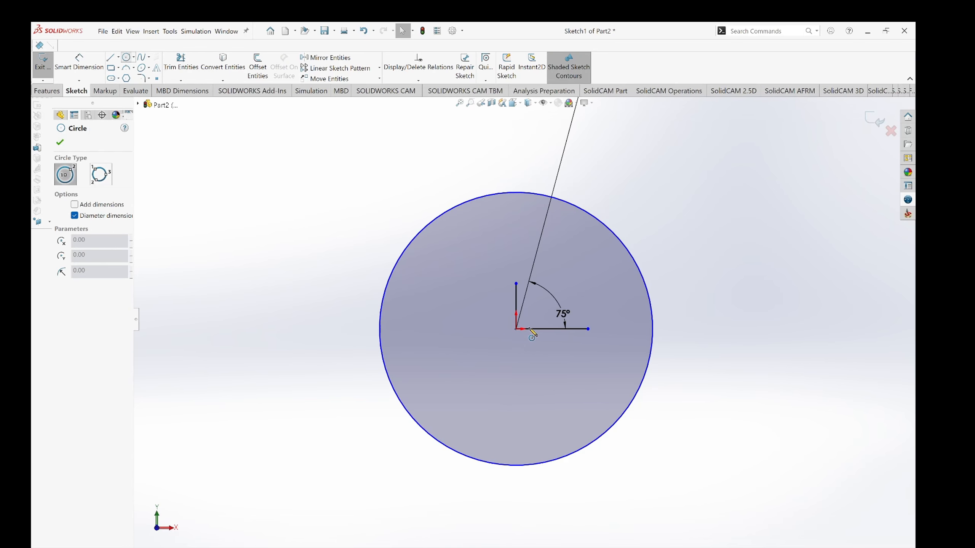
{"action": "left_click", "coordinate": [516, 328]}
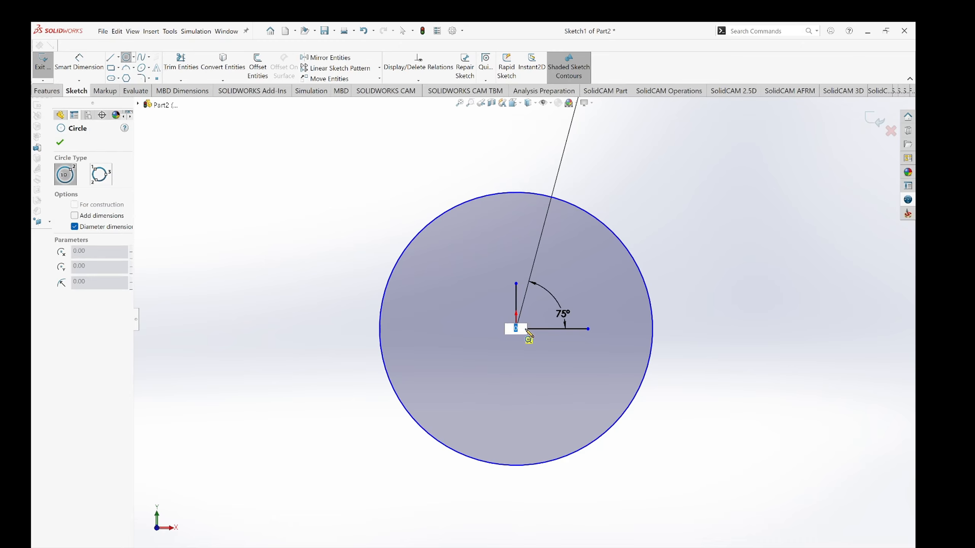
{"action": "key", "text": "Escape"}
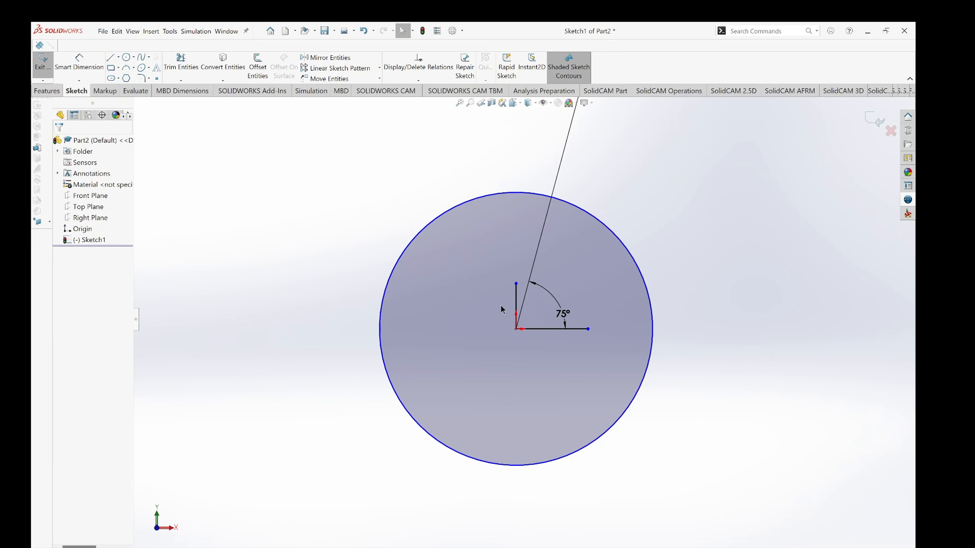
Draw a smaller concentric circle about 1.8 in in diameter, centred on the origin.
{"action": "left_click", "coordinate": [127, 58]}
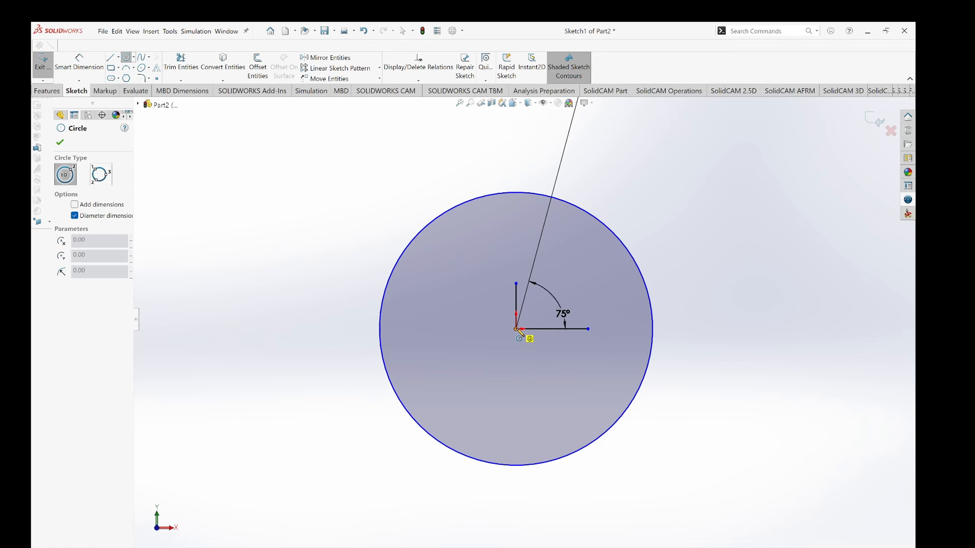
{"action": "left_click", "coordinate": [516, 329]}
{"action": "left_click", "coordinate": [574, 359]}
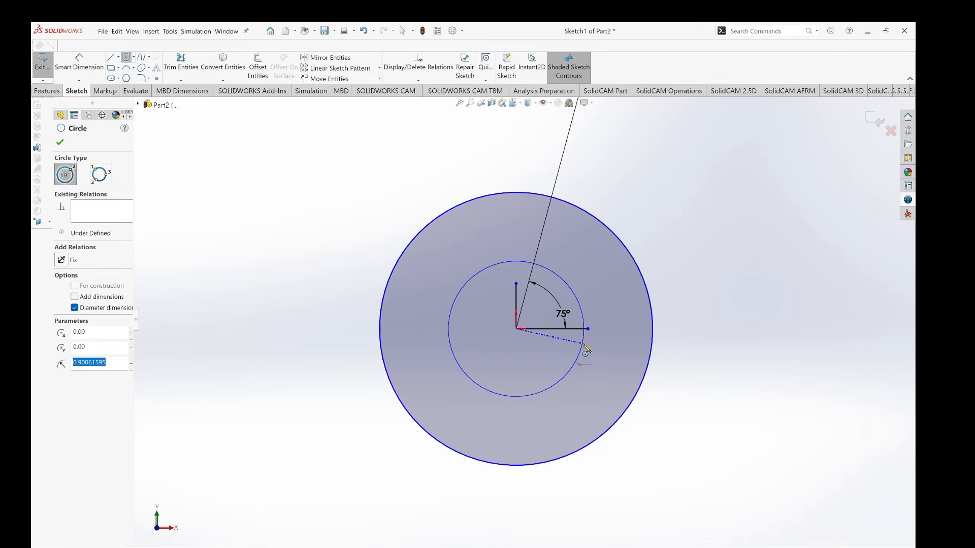
Dimension the outer circle with a diameter of 12 in.
{"action": "left_click", "coordinate": [79, 62]}
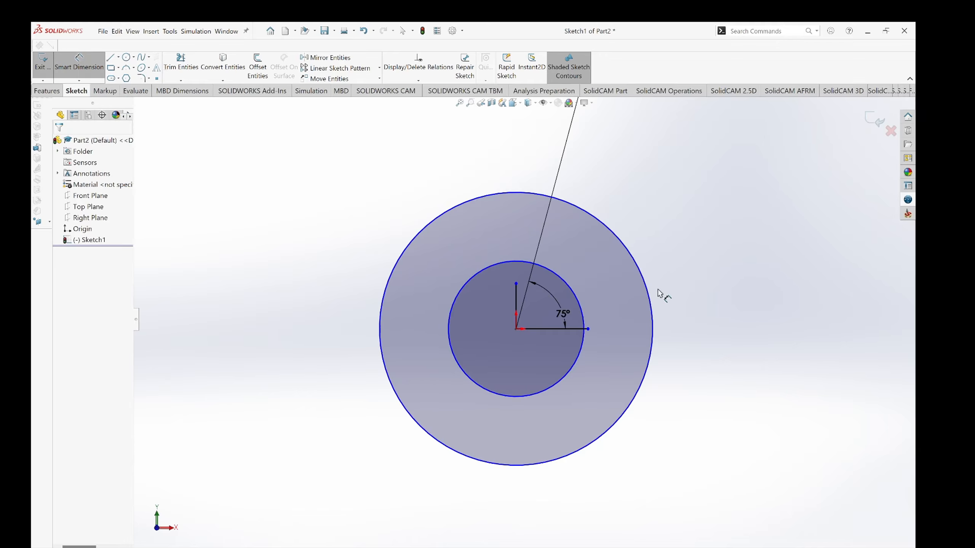
{"action": "left_click", "coordinate": [652, 307]}
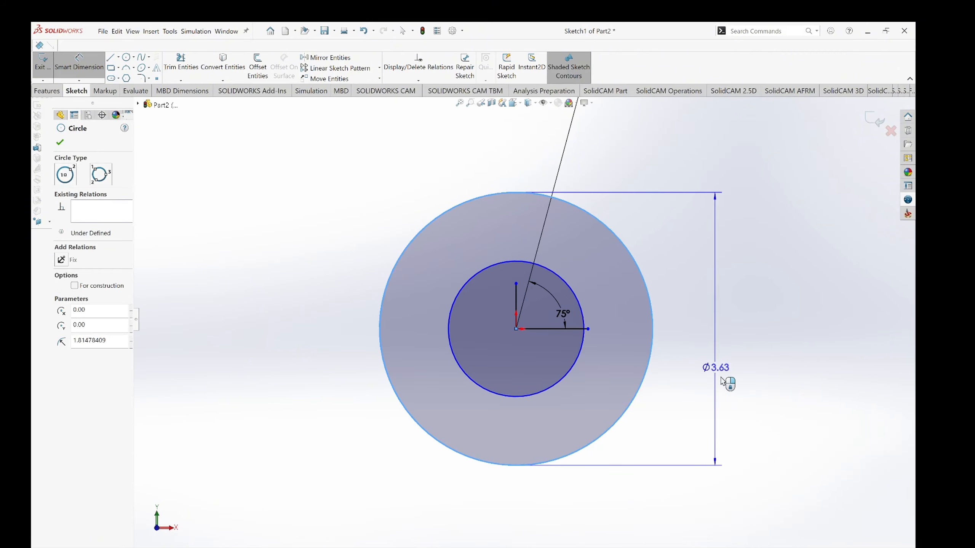
{"action": "left_click", "coordinate": [746, 480]}
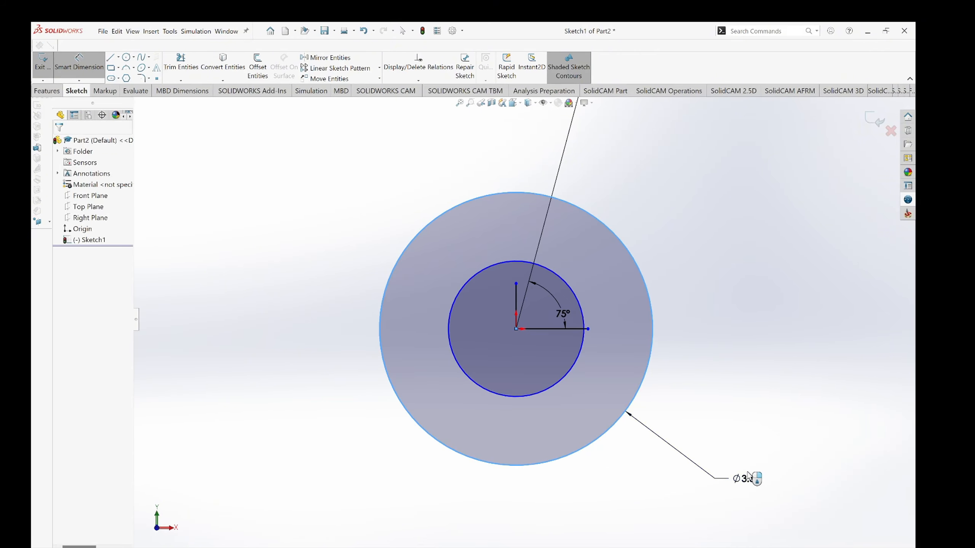
{"action": "type", "text": "12"}
{"action": "key", "text": "Return"}
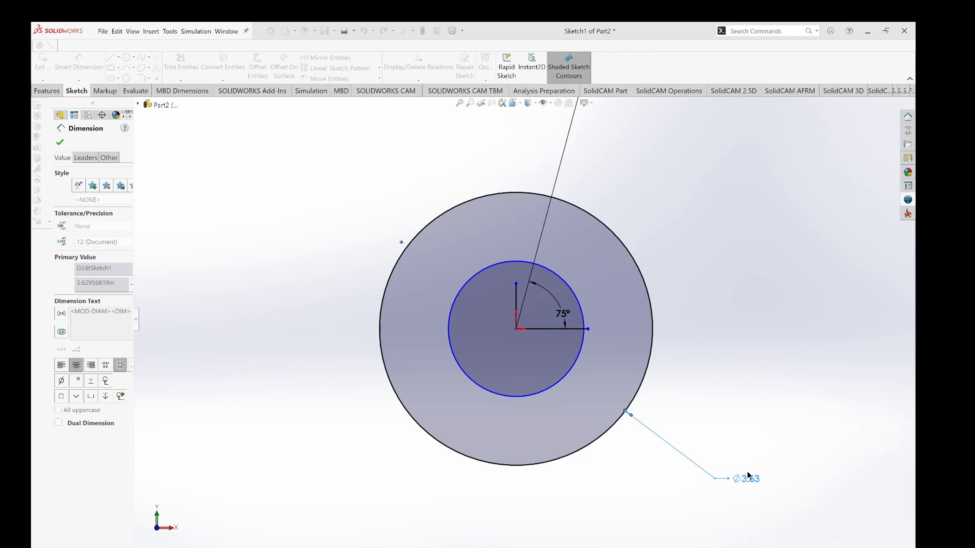
Dimension the inner circle at the origin with a diameter of 6 in.
{"action": "key", "text": "f"}
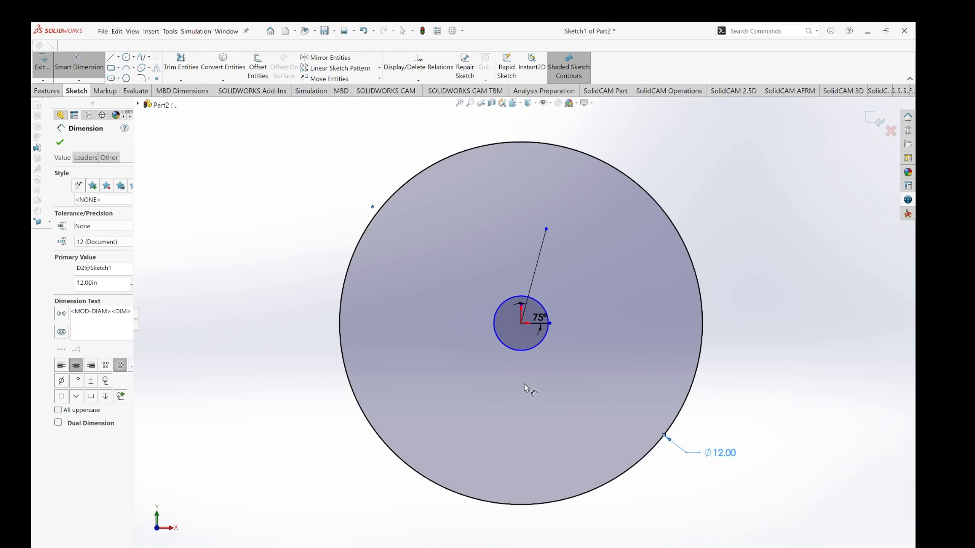
{"action": "left_click", "coordinate": [525, 354]}
{"action": "left_click", "coordinate": [616, 399]}
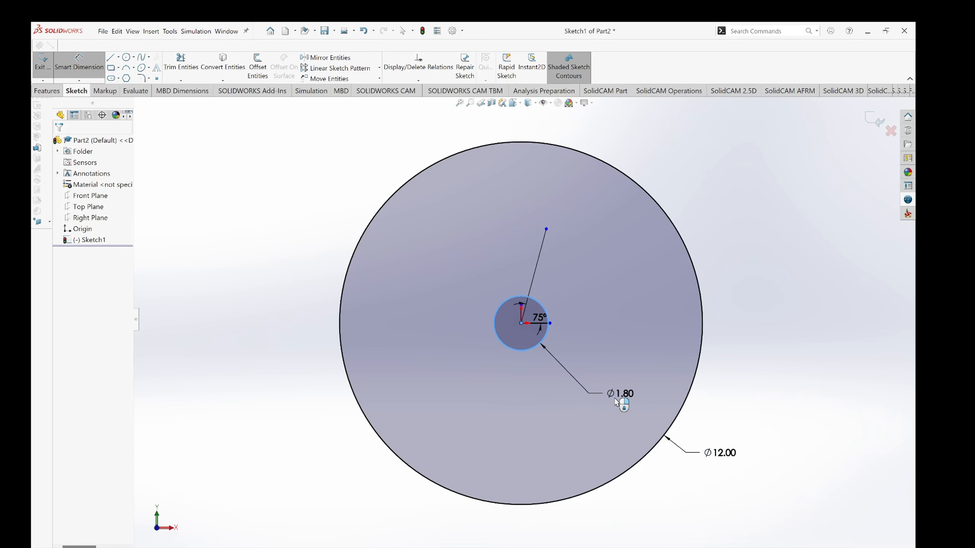
{"action": "type", "text": "6"}
{"action": "key", "text": "Return"}
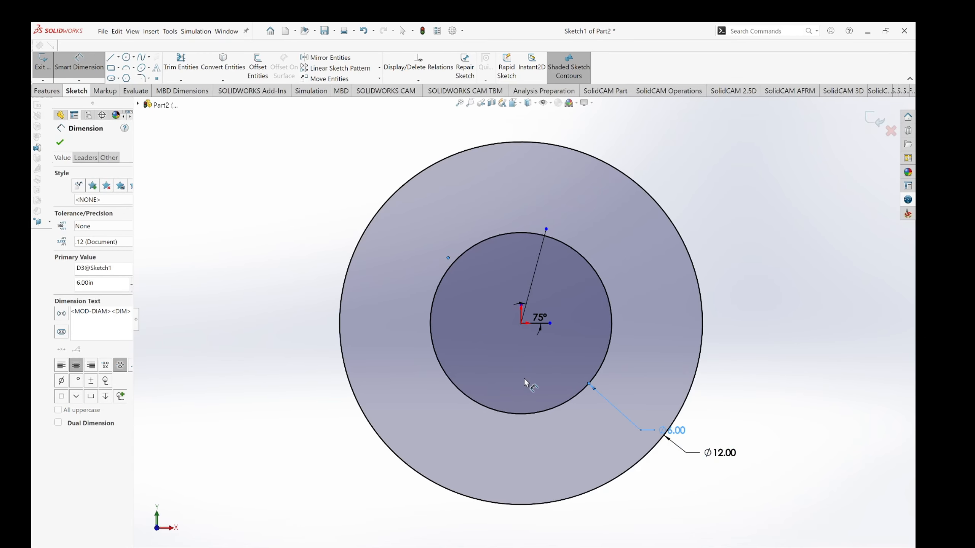
Dimension the length of the diagonal line as 60 in.
{"action": "scroll", "coordinate": [461, 325], "scroll_direction": "up", "scroll_amount": 5}
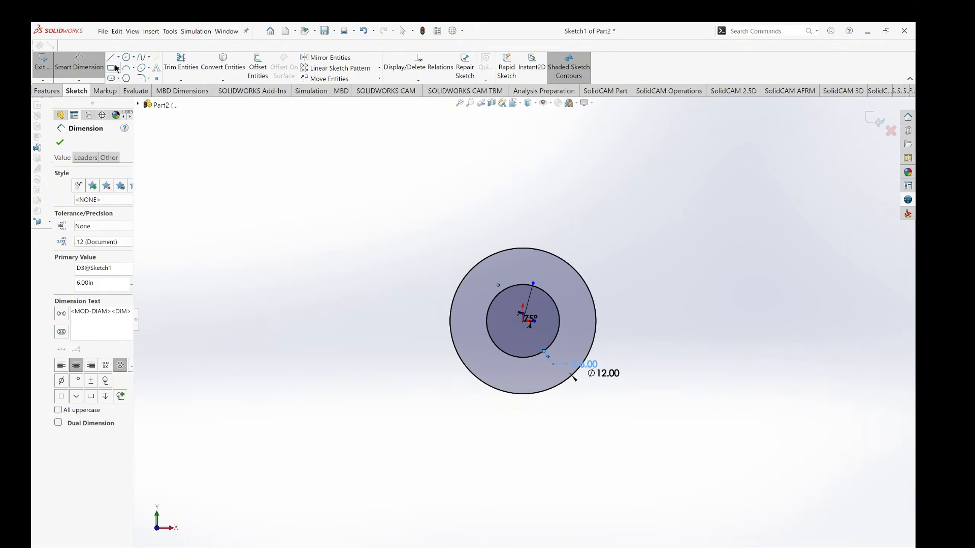
{"action": "left_click", "coordinate": [72, 78]}
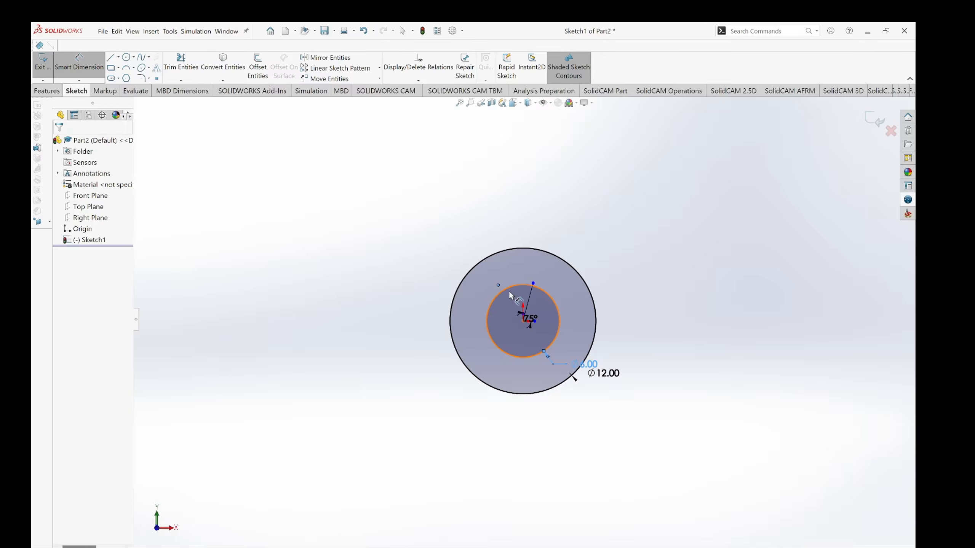
{"action": "left_click", "coordinate": [530, 304]}
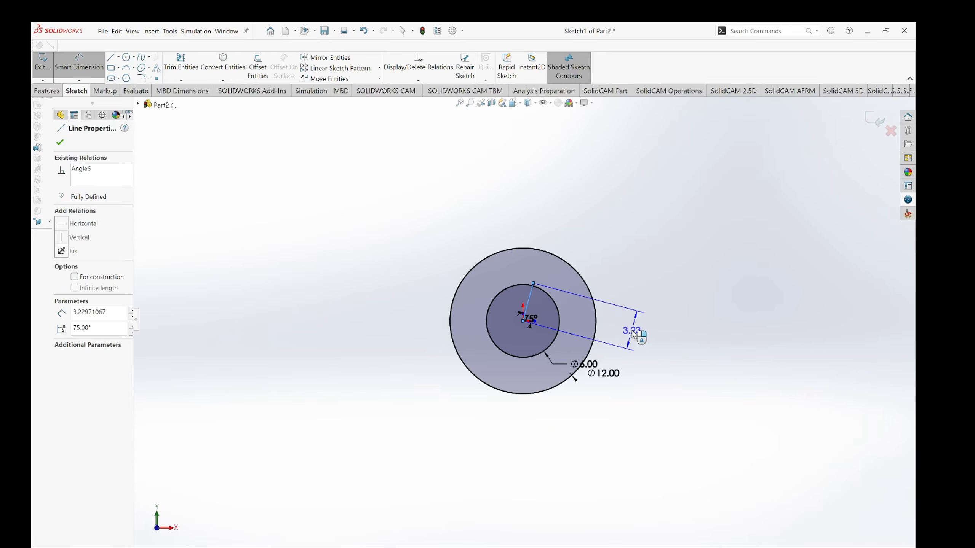
{"action": "left_click", "coordinate": [660, 352]}
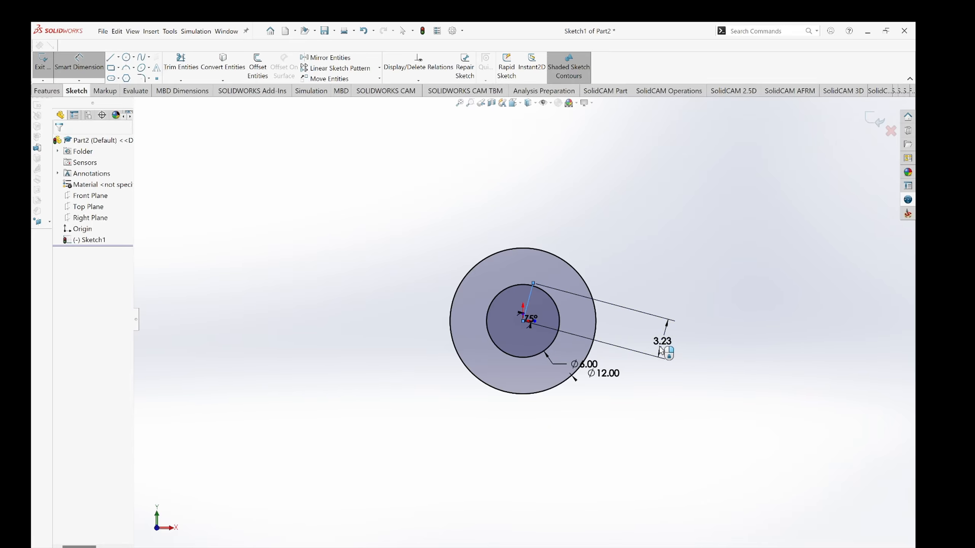
{"action": "type", "text": "60"}
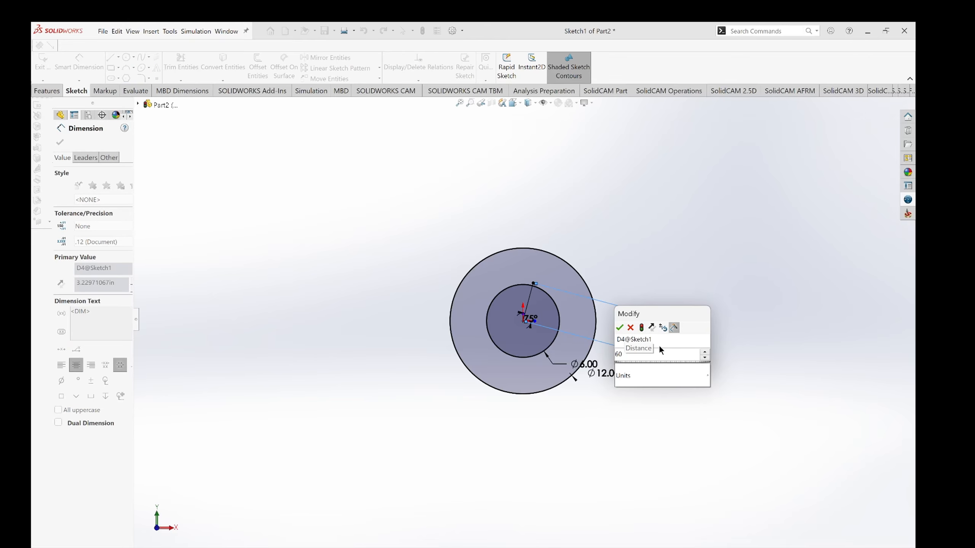
{"action": "key", "text": "Escape"}
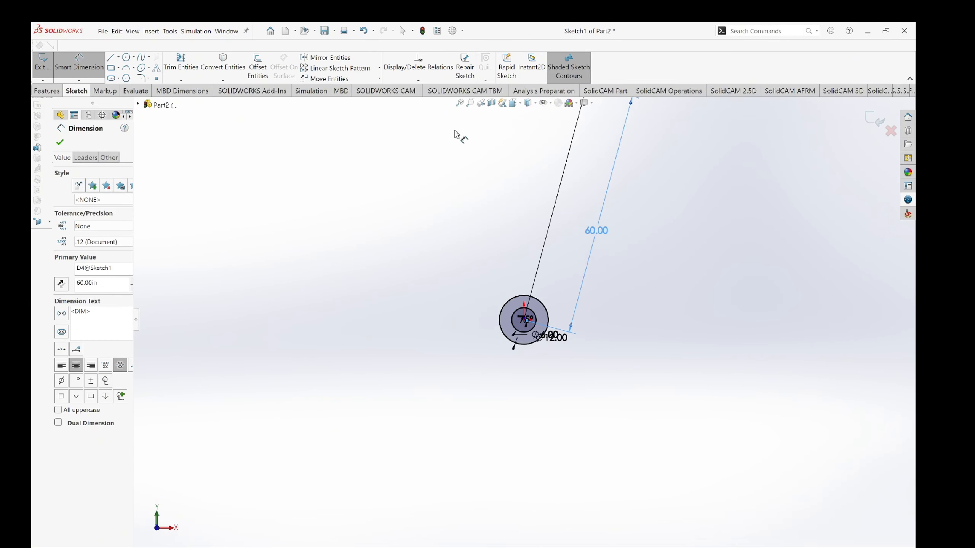
Draw two concentric circles centred on the diagonal line's upper endpoint, about 7.82 in and 4.37 in in diameter.
{"action": "scroll", "coordinate": [456, 134], "scroll_direction": "up", "scroll_amount": 2}
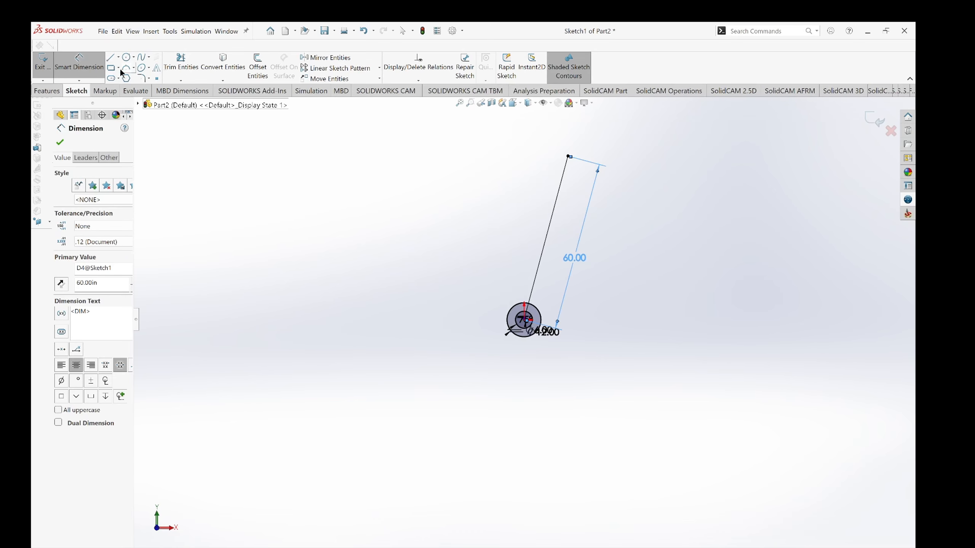
{"action": "left_click", "coordinate": [126, 57]}
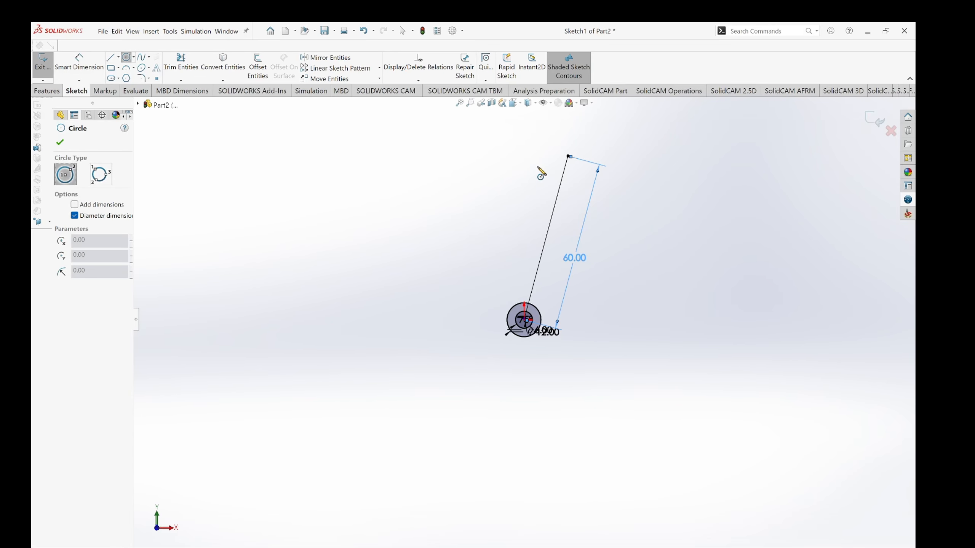
{"action": "scroll", "coordinate": [557, 167], "scroll_direction": "down", "scroll_amount": 5}
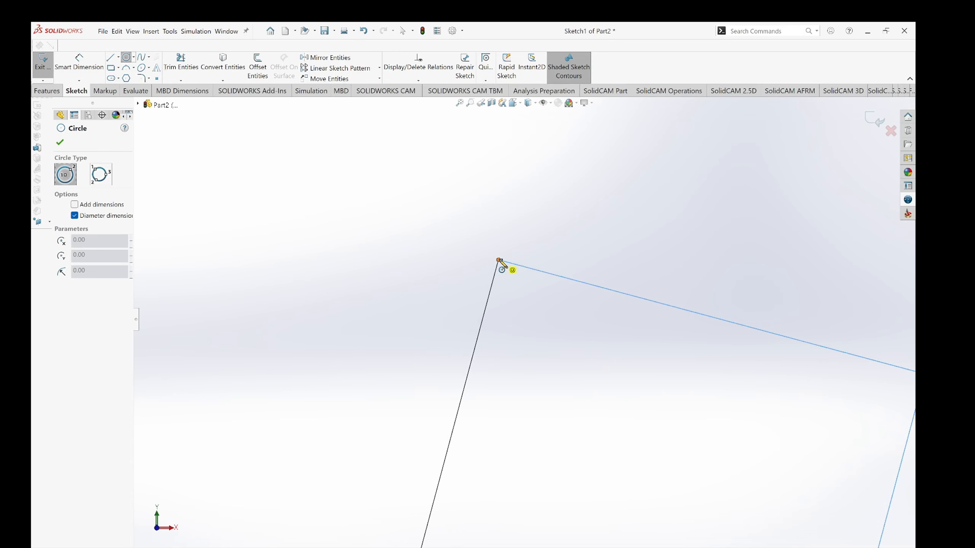
{"action": "left_click", "coordinate": [499, 261]}
{"action": "left_click", "coordinate": [649, 253]}
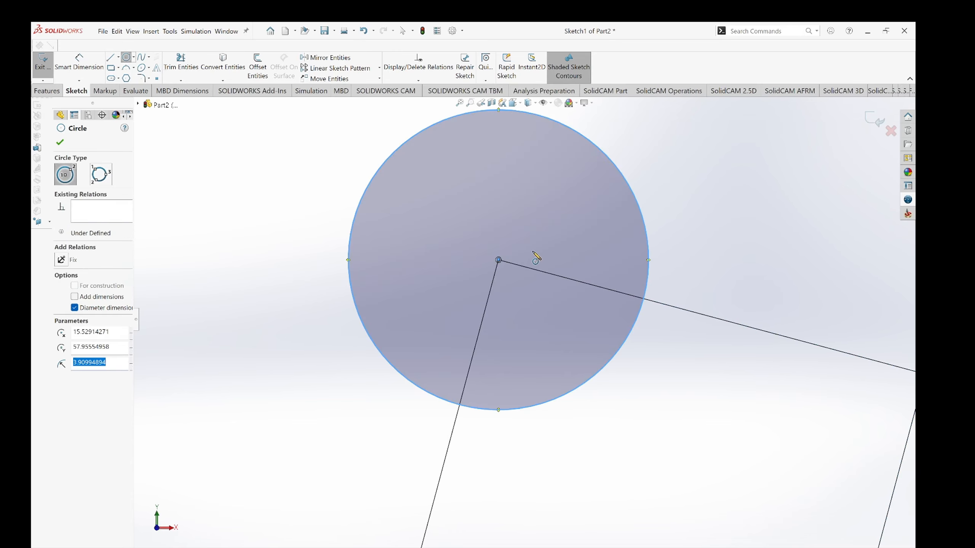
{"action": "left_click", "coordinate": [499, 261]}
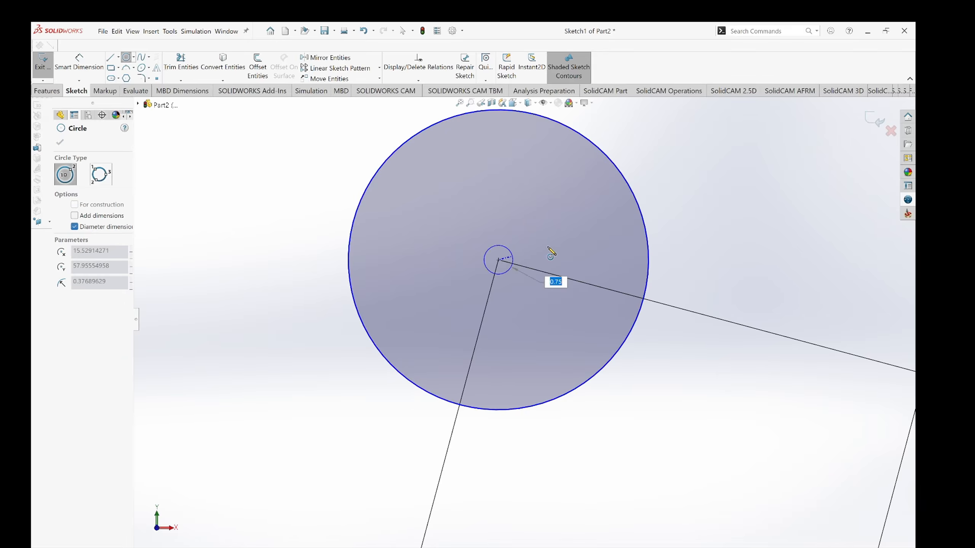
{"action": "left_click", "coordinate": [582, 252]}
Dimension the outer circle at the diagonal line's upper end with a diameter of 12 in.
{"action": "left_click", "coordinate": [89, 76]}
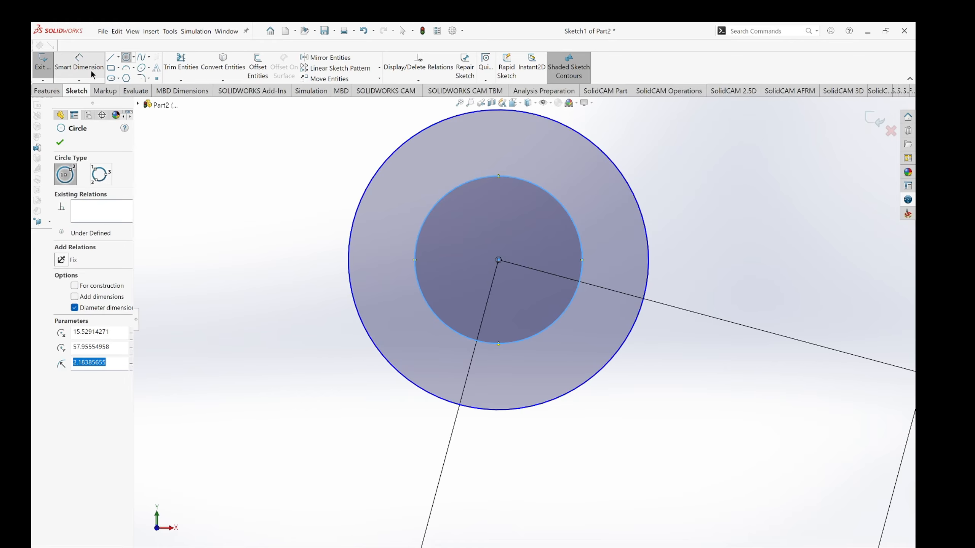
{"action": "left_click", "coordinate": [613, 166]}
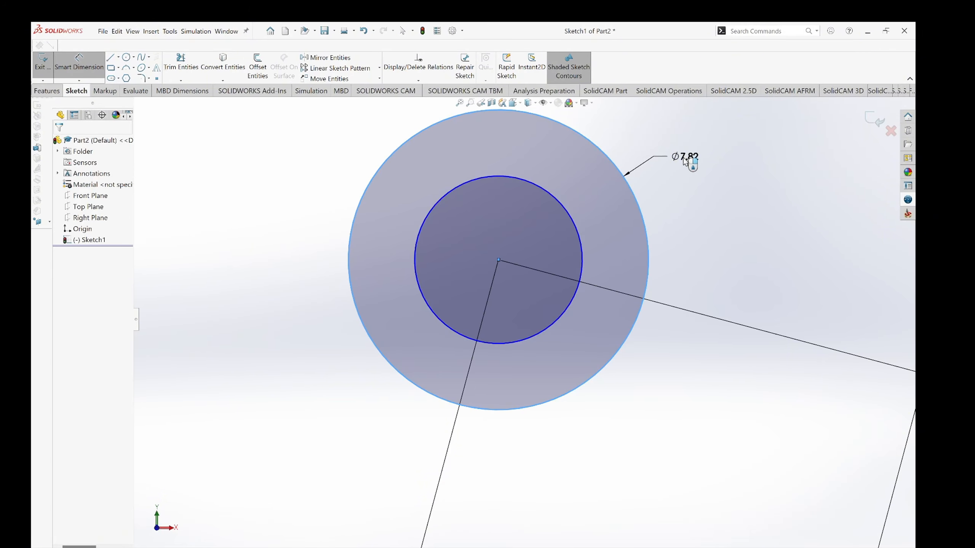
{"action": "left_click", "coordinate": [684, 158]}
{"action": "type", "text": "12"}
{"action": "key", "text": "Return"}
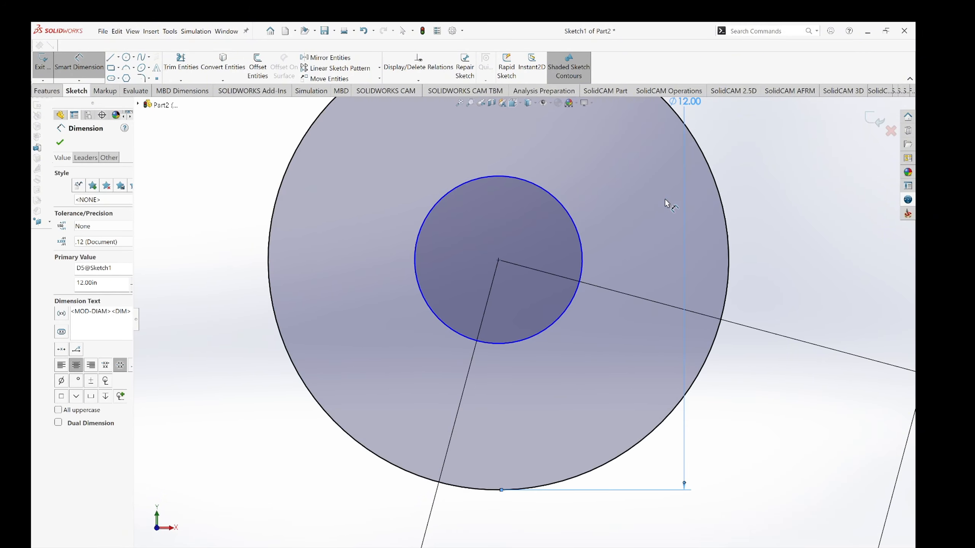
Dimension the inner circle at the diagonal line's upper end with a diameter of 6 in.
{"action": "left_click", "coordinate": [643, 259]}
{"action": "left_click", "coordinate": [656, 269]}
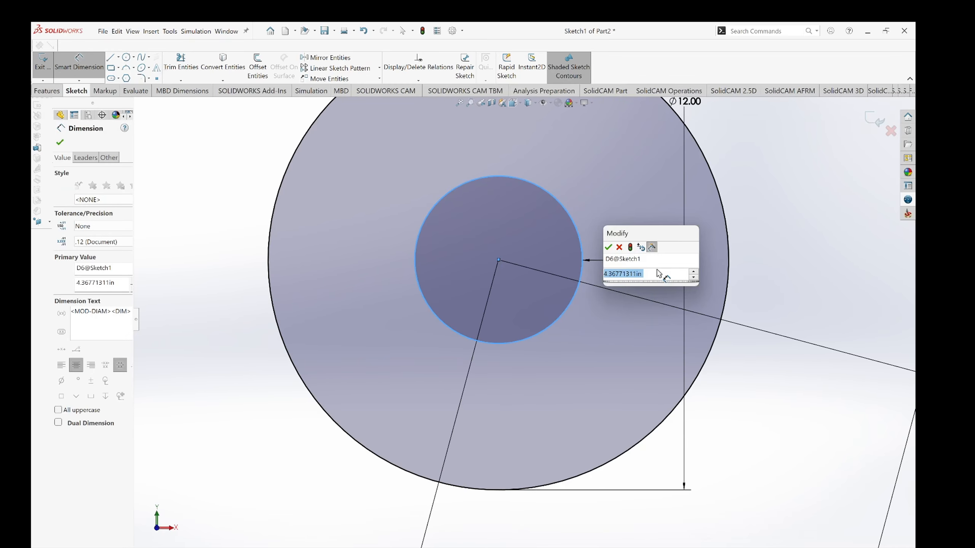
{"action": "type", "text": "6"}
{"action": "key", "text": "Return"}
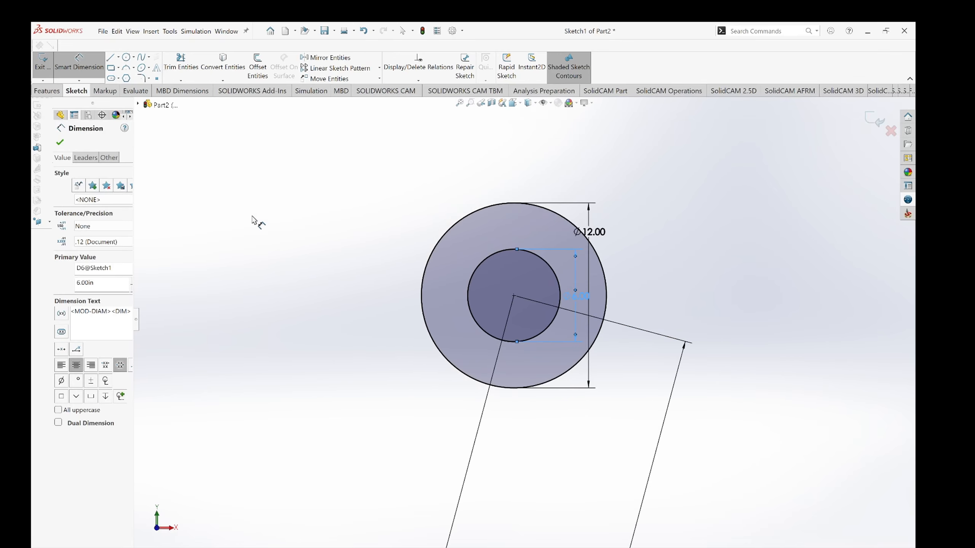
{"action": "left_click", "coordinate": [59, 142]}
{"action": "key", "text": "Escape"}
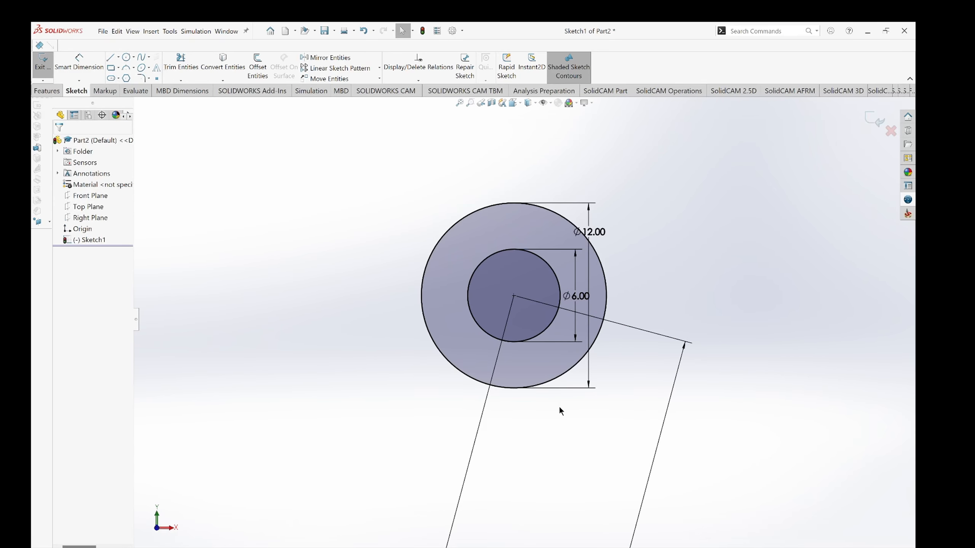
Offset the diagonal line bi-directionally by 6 in, with dimensions added, to form the arm's two side edges.
{"action": "scroll", "coordinate": [454, 385], "scroll_direction": "up", "scroll_amount": 3}
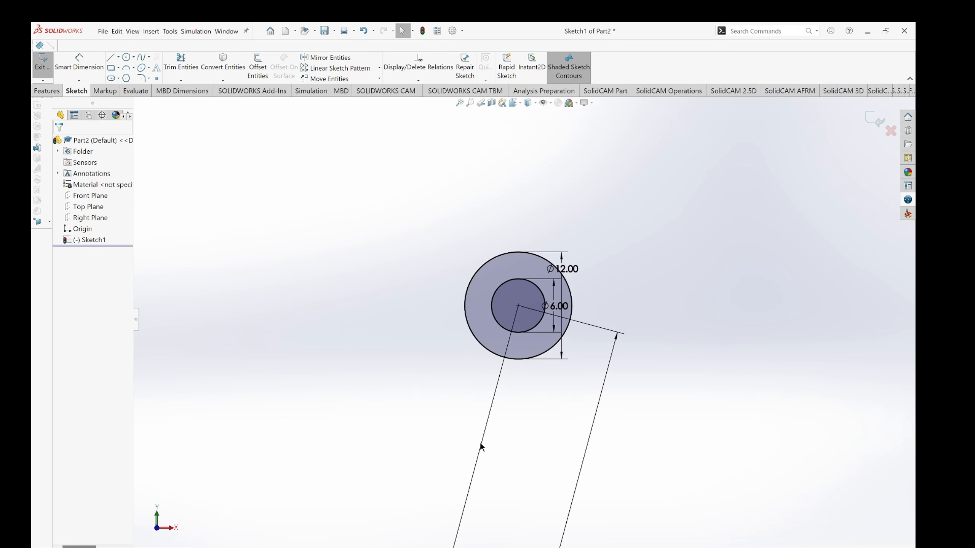
{"action": "scroll", "coordinate": [440, 365], "scroll_direction": "down", "scroll_amount": 2}
{"action": "scroll", "coordinate": [469, 376], "scroll_direction": "up", "scroll_amount": 5}
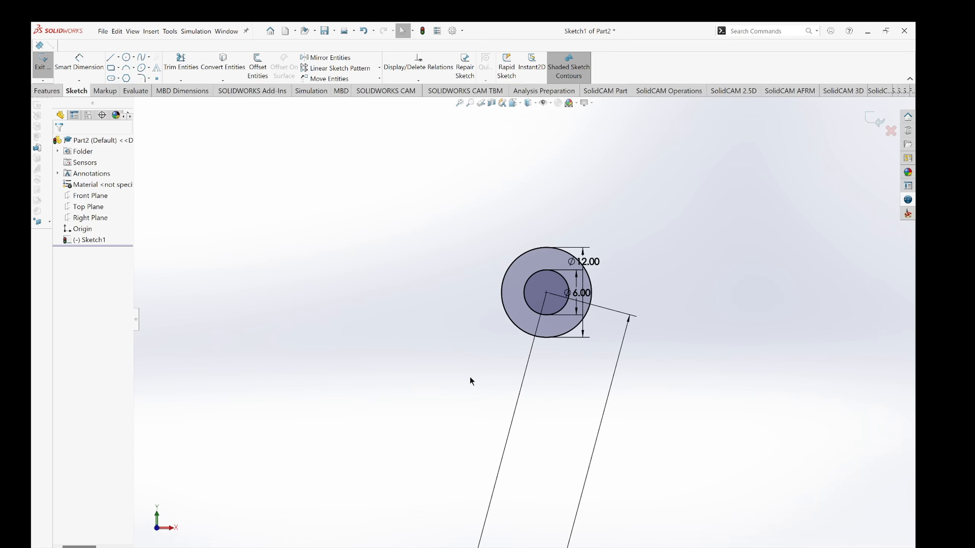
{"action": "key", "text": "f"}
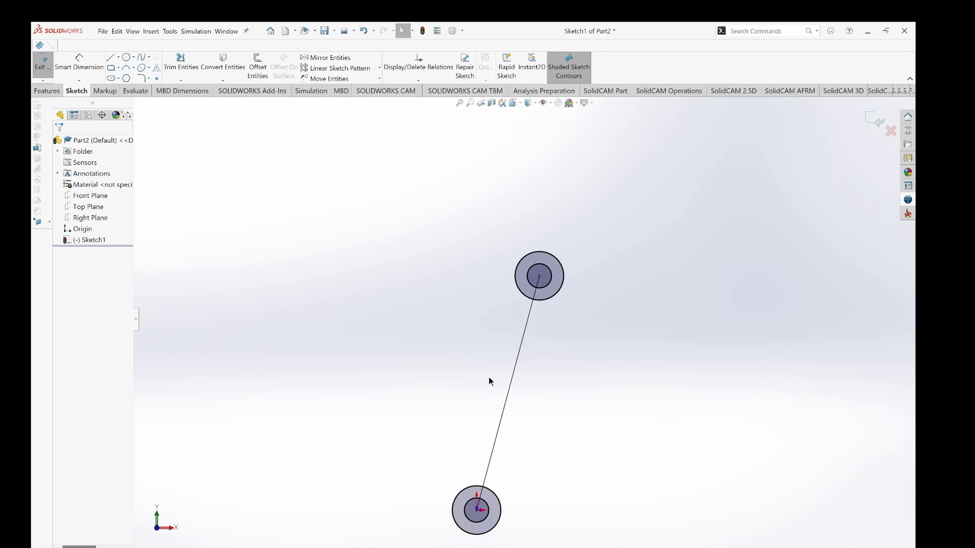
{"action": "left_click", "coordinate": [258, 67]}
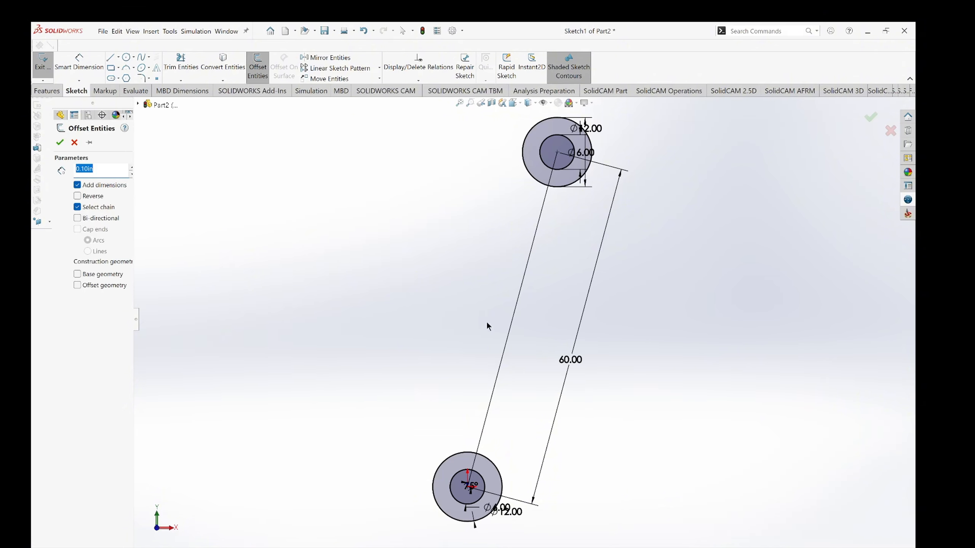
{"action": "left_click", "coordinate": [516, 305]}
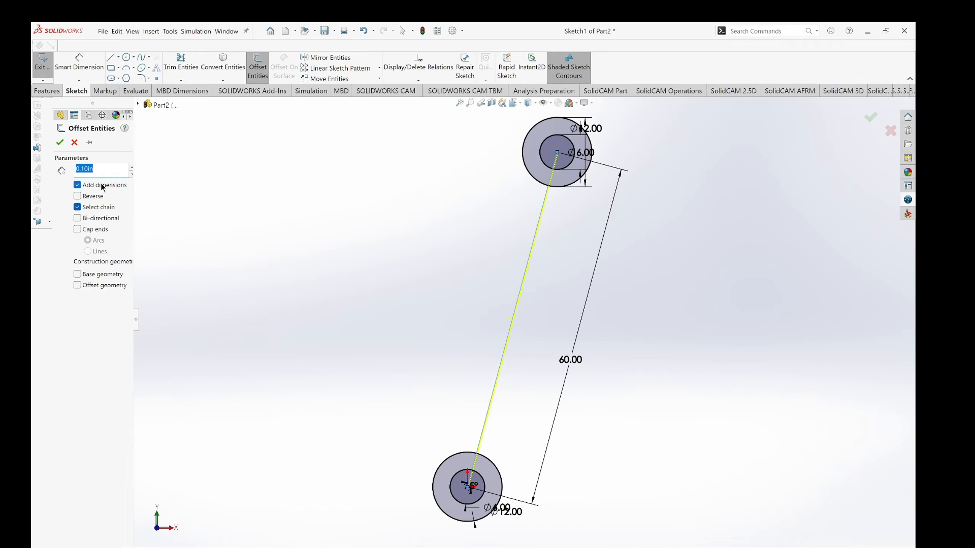
{"action": "type", "text": "6"}
{"action": "key", "text": "Return"}
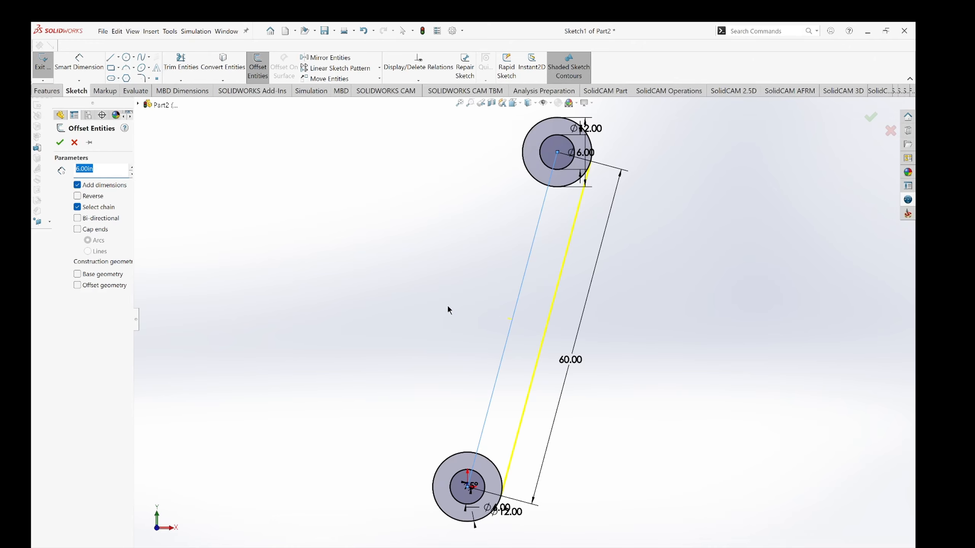
{"action": "left_click", "coordinate": [78, 219]}
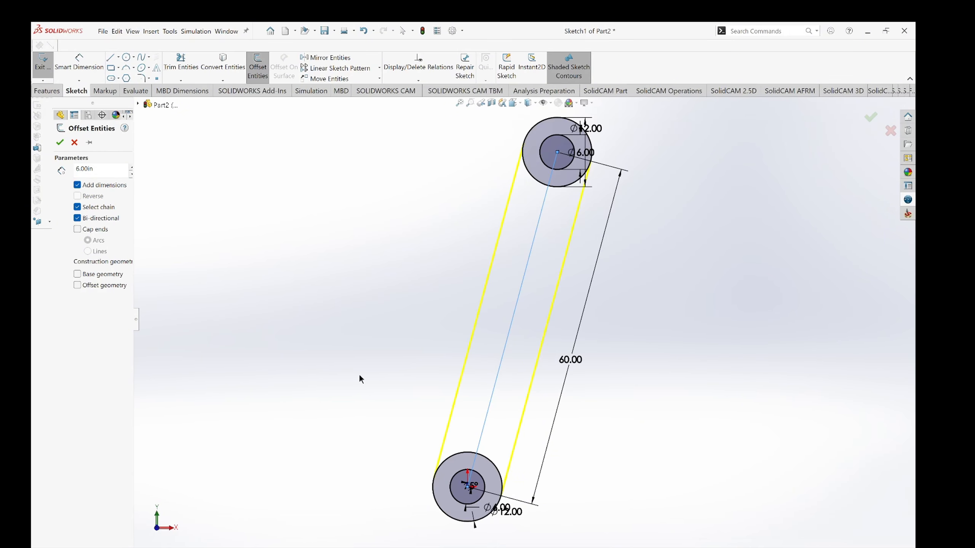
{"action": "scroll", "coordinate": [451, 440], "scroll_direction": "down", "scroll_amount": 3}
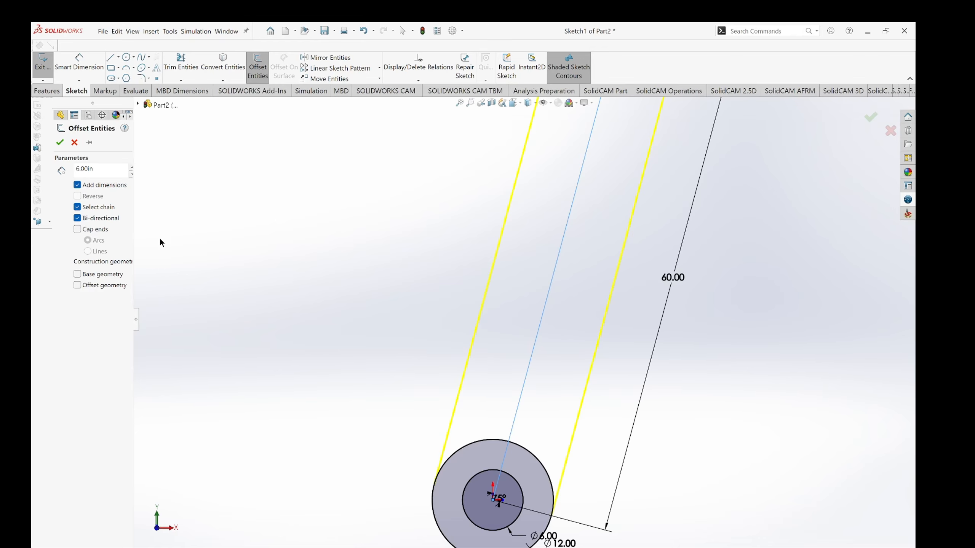
{"action": "scroll", "coordinate": [346, 326], "scroll_direction": "up", "scroll_amount": 5}
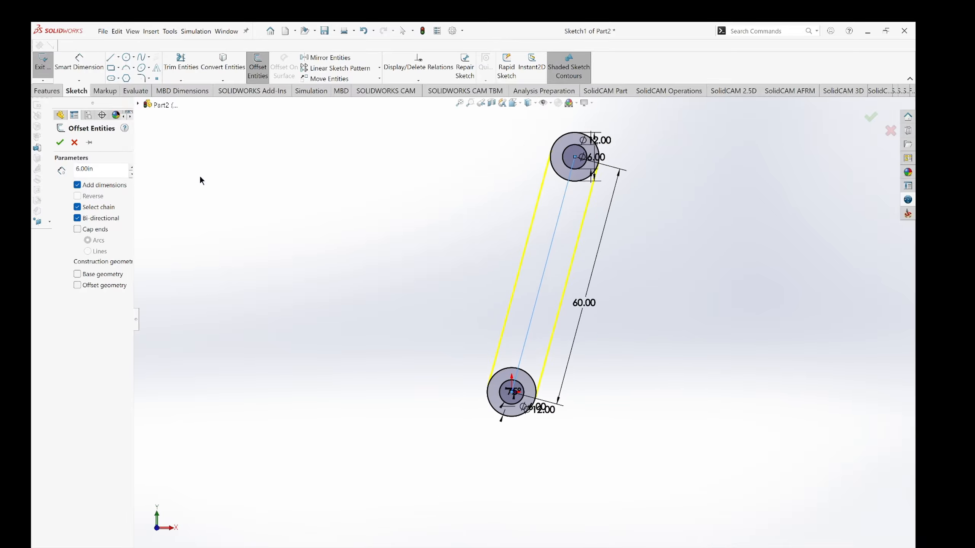
{"action": "left_click", "coordinate": [60, 142]}
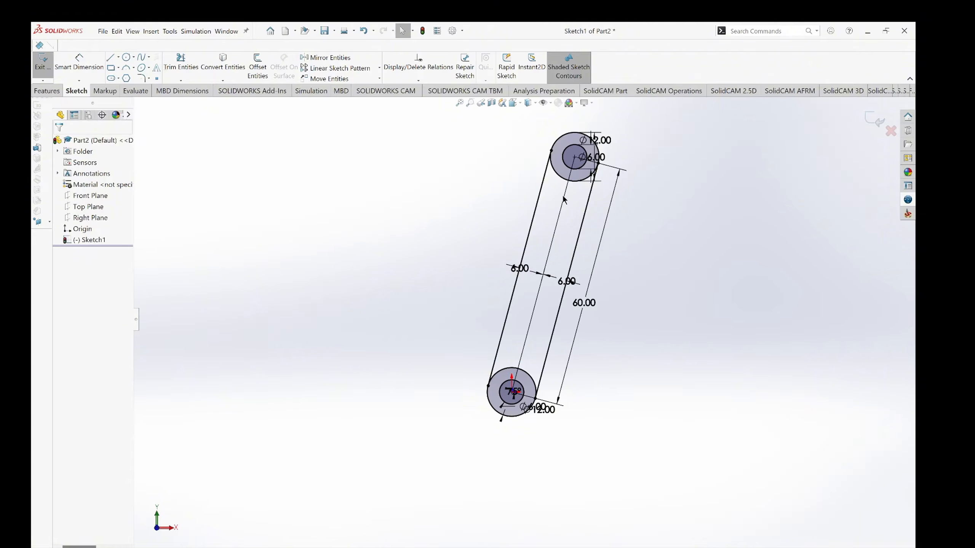
Draw a corner rectangle about 15.1 in wide and 27.8 in high, above and to the left of the arm.
{"action": "scroll", "coordinate": [561, 145], "scroll_direction": "down", "scroll_amount": 3}
{"action": "scroll", "coordinate": [588, 295], "scroll_direction": "up", "scroll_amount": 4}
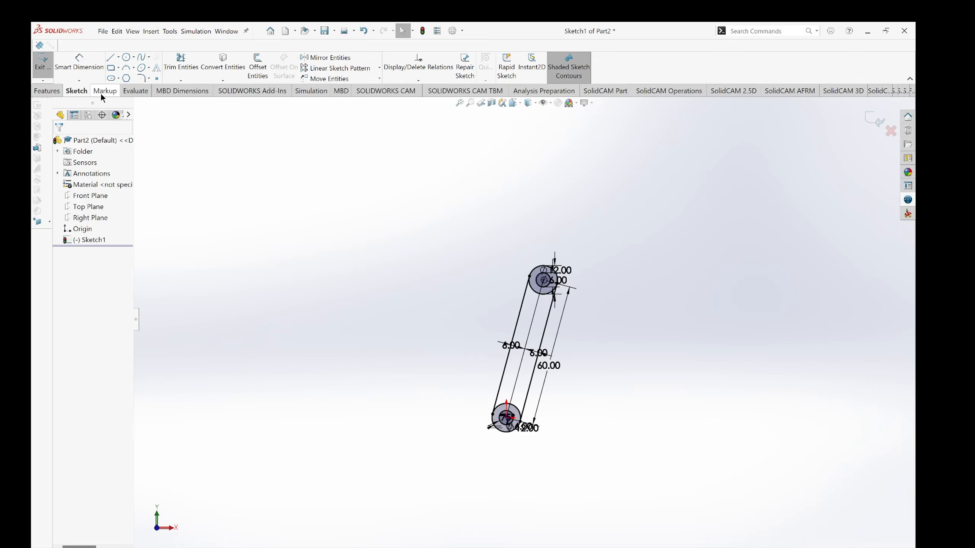
{"action": "left_click", "coordinate": [110, 69]}
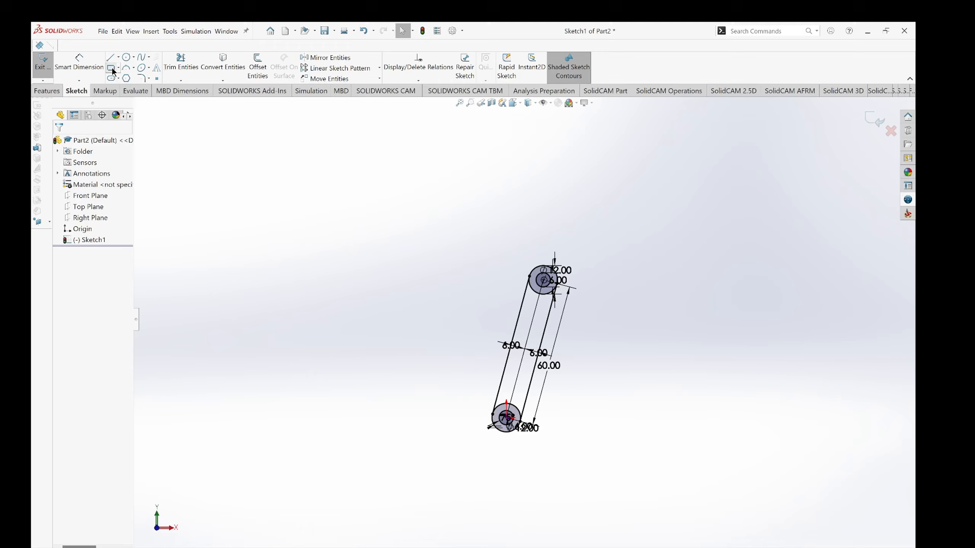
{"action": "left_click", "coordinate": [447, 174]}
{"action": "left_click", "coordinate": [485, 240]}
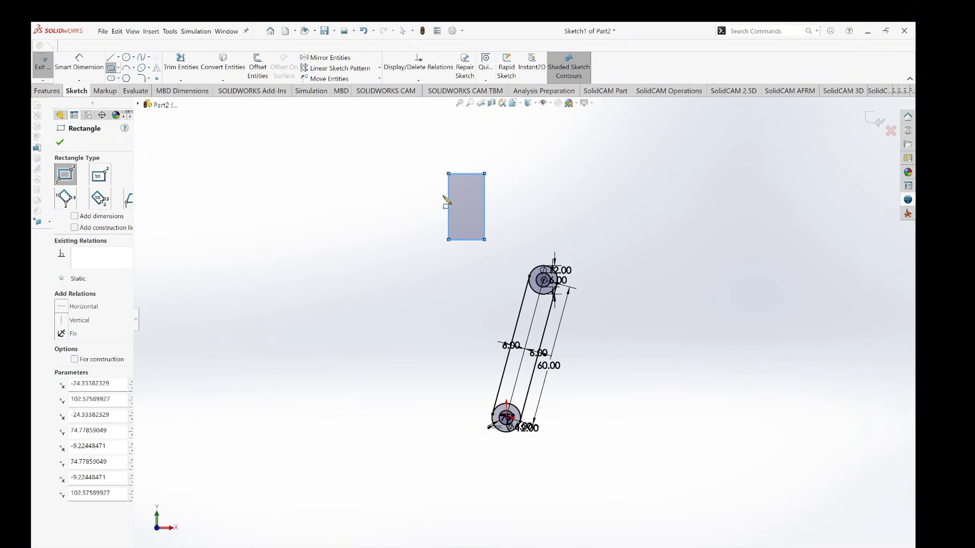
Dimension the rectangle's top edge with a width of 5 in.
{"action": "left_click", "coordinate": [79, 62]}
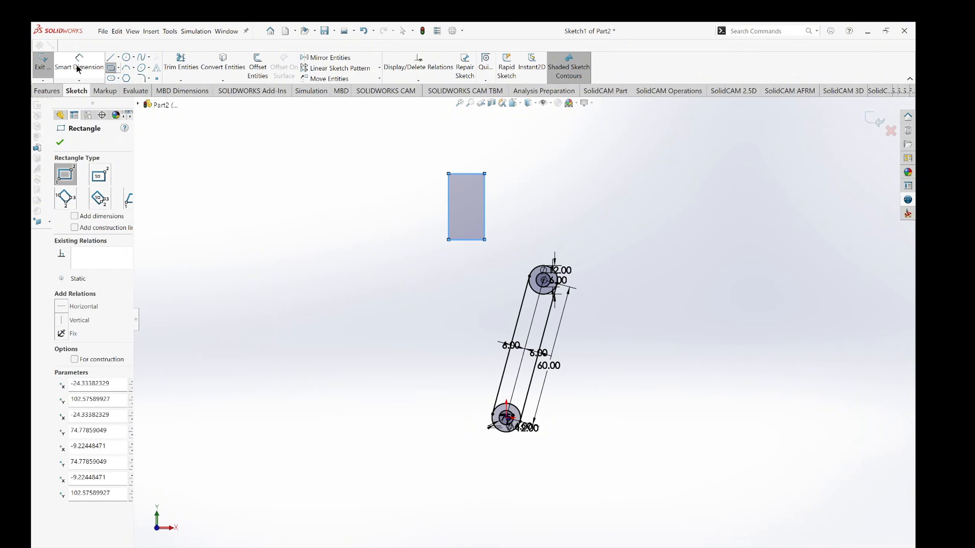
{"action": "left_click", "coordinate": [462, 173]}
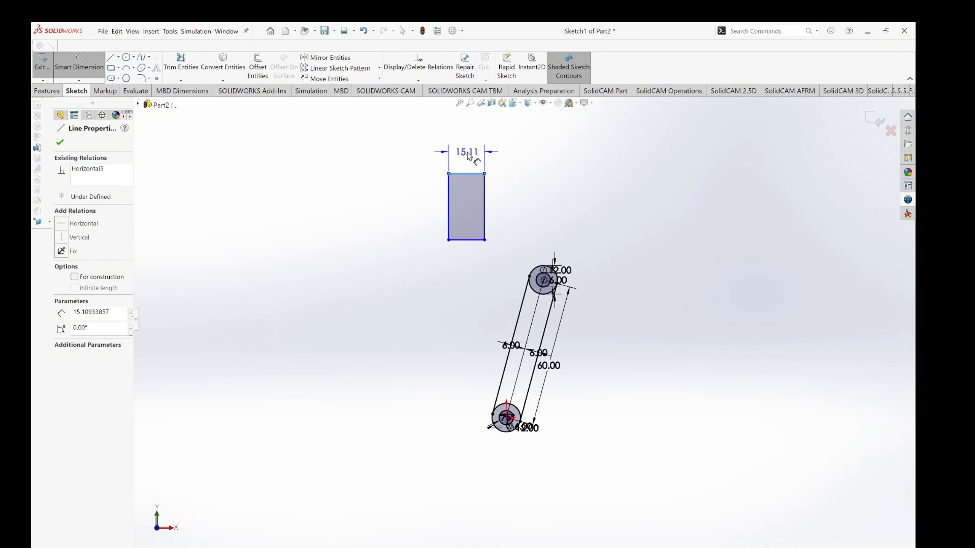
{"action": "left_click", "coordinate": [468, 155]}
{"action": "type", "text": "5.10933857in"}
{"action": "key", "text": "Return"}
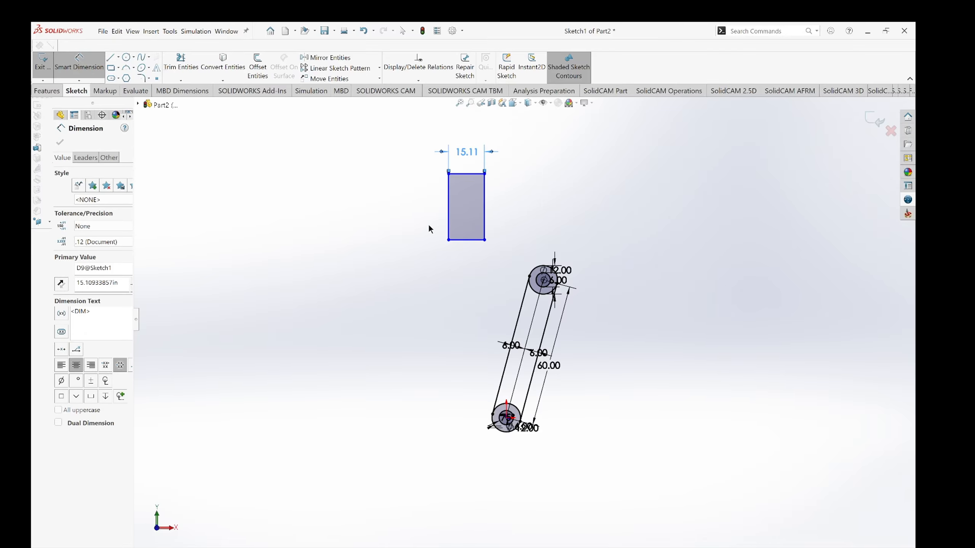
Dimension the rectangle's left edge with a height of 20 in.
{"action": "left_click", "coordinate": [449, 214]}
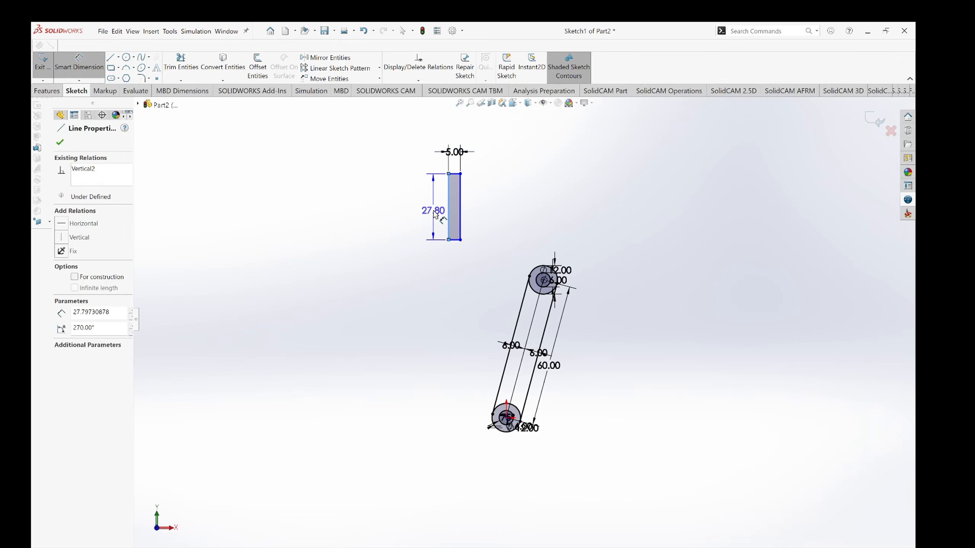
{"action": "left_click", "coordinate": [435, 215]}
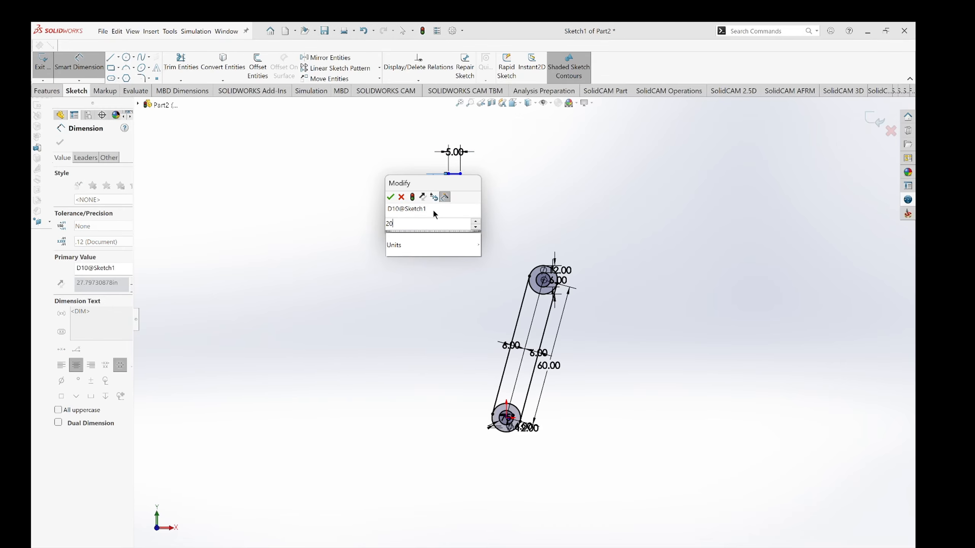
{"action": "key", "text": "Return"}
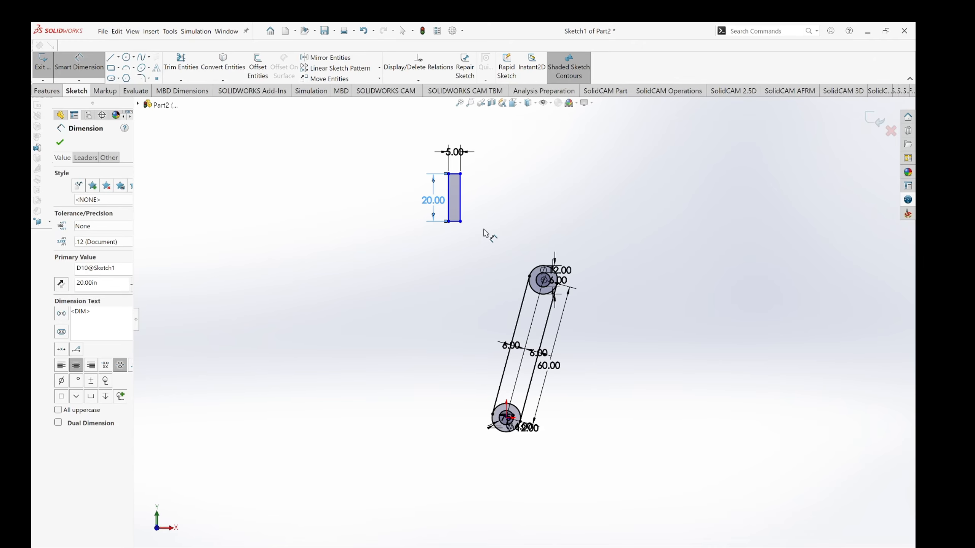
Dimension the vertical distance from the rectangle's top edge to the arm's lower outer circle as 100 in.
{"action": "left_click", "coordinate": [454, 176]}
{"action": "scroll", "coordinate": [505, 365], "scroll_direction": "down", "scroll_amount": 3}
{"action": "scroll", "coordinate": [522, 455], "scroll_direction": "down", "scroll_amount": 3}
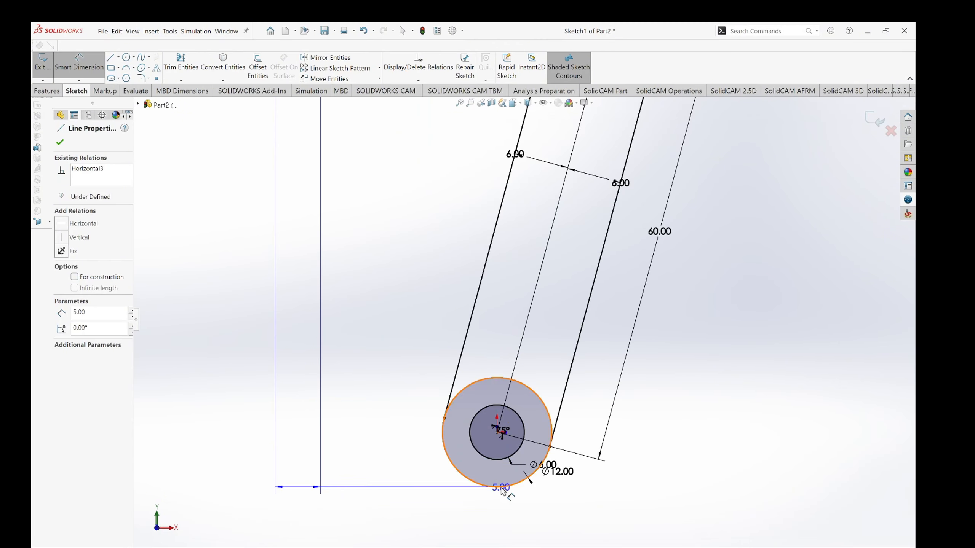
{"action": "left_click", "coordinate": [502, 486]}
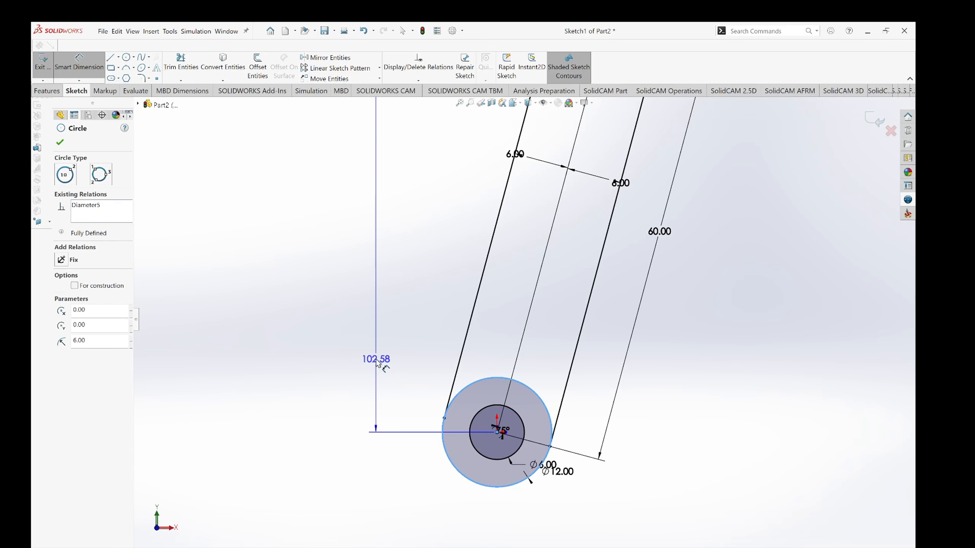
{"action": "left_click", "coordinate": [378, 362]}
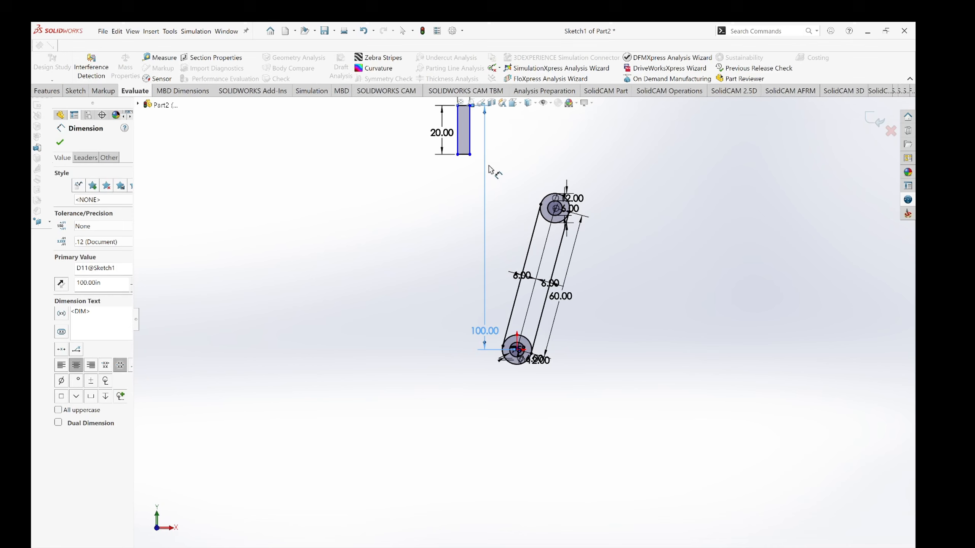
Dimension the horizontal distance from the rectangle's left edge to the arm's lower outer circle as 18 in.
{"action": "scroll", "coordinate": [497, 151], "scroll_direction": "down", "scroll_amount": 2}
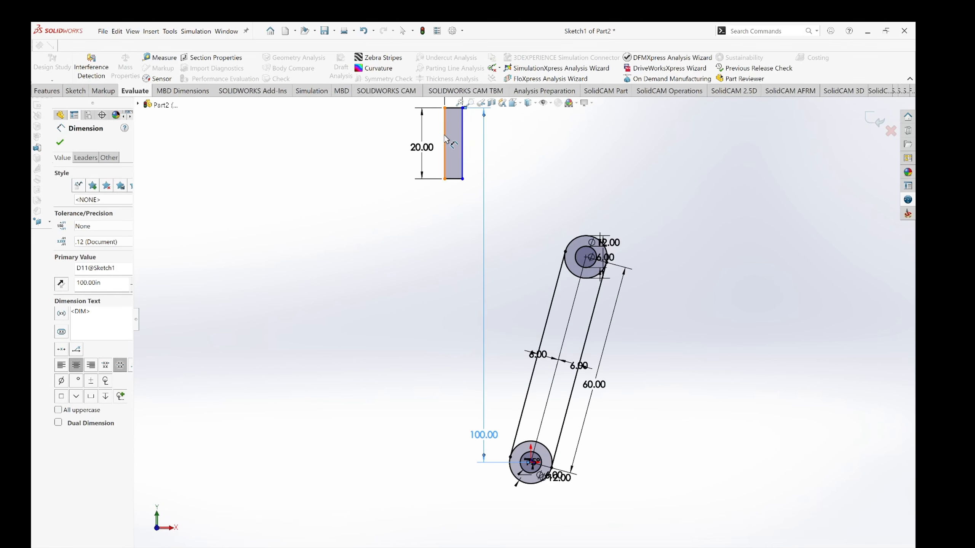
{"action": "left_click", "coordinate": [446, 144]}
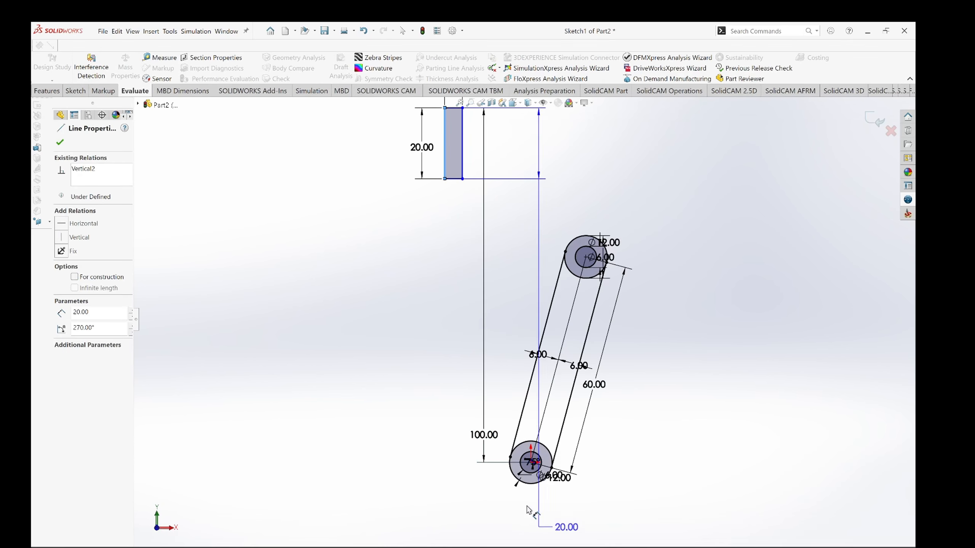
{"action": "left_click", "coordinate": [528, 485]}
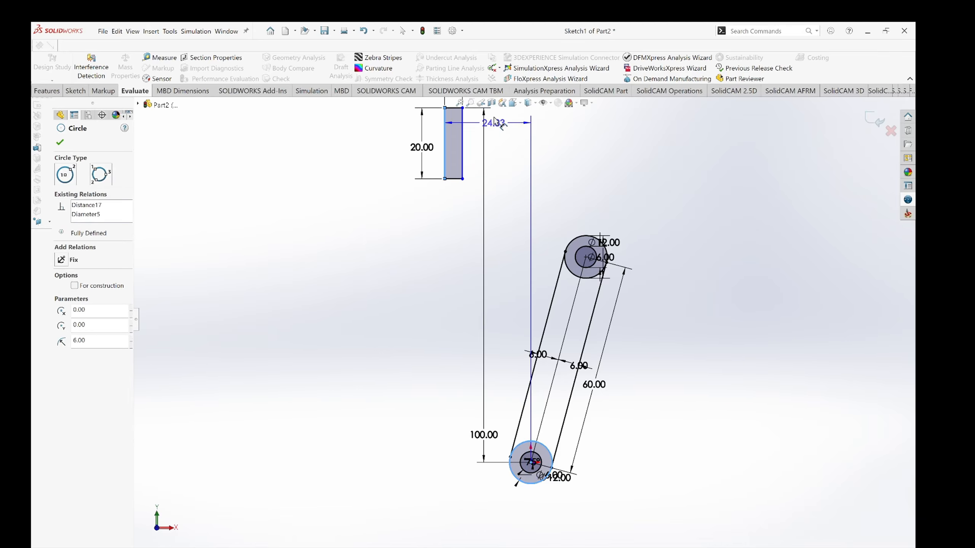
{"action": "left_click", "coordinate": [504, 152]}
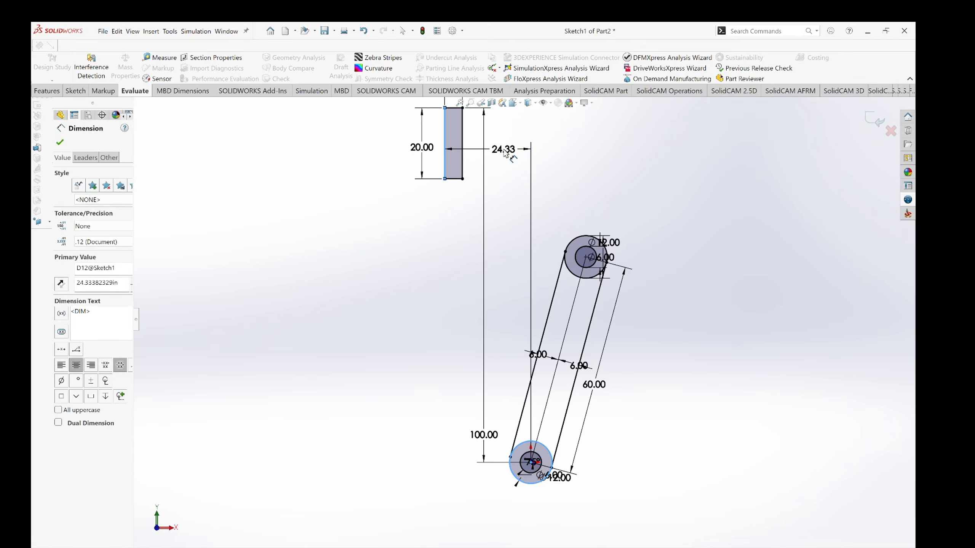
{"action": "key", "text": "Return"}
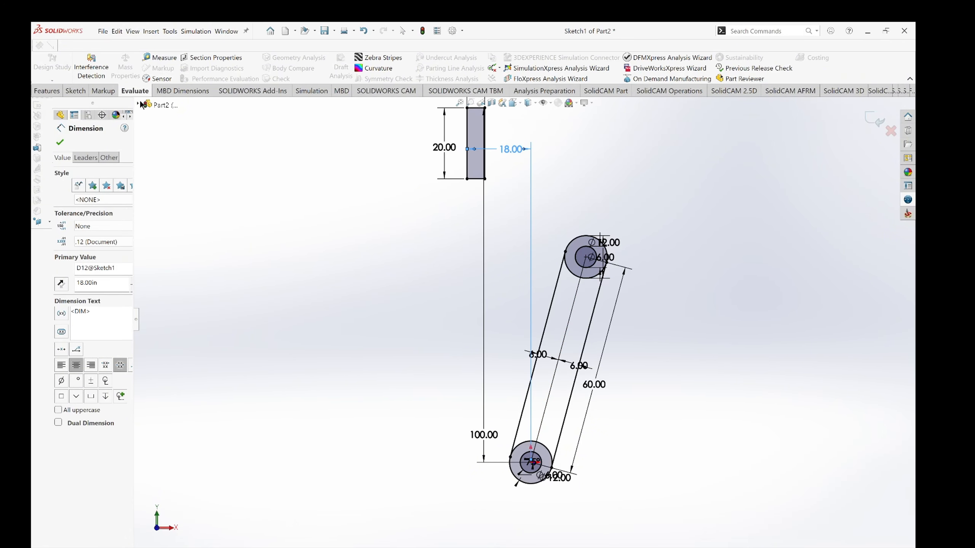
{"action": "left_click", "coordinate": [60, 143]}
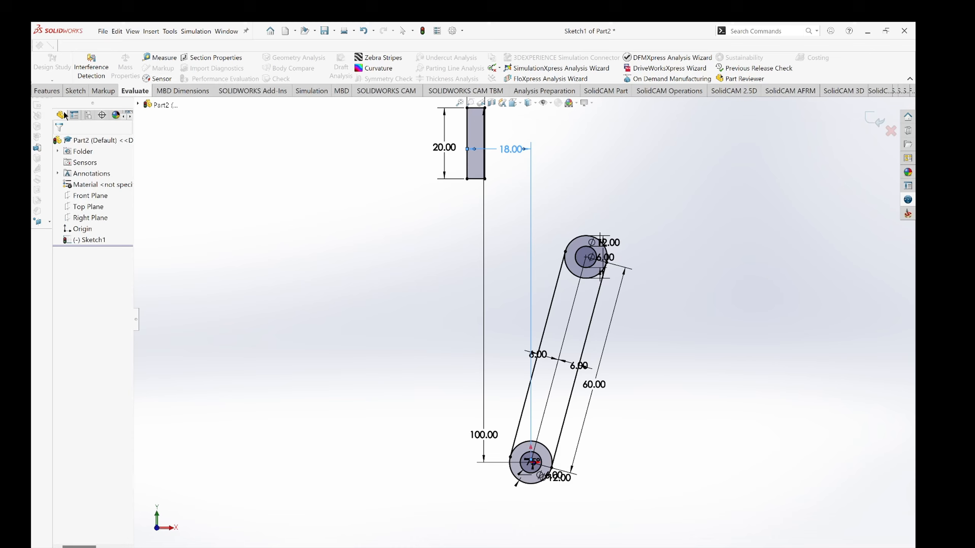
Move the 18 in horizontal dimension above the rectangle's width dimension.
{"action": "left_click", "coordinate": [76, 90]}
{"action": "key", "text": "f"}
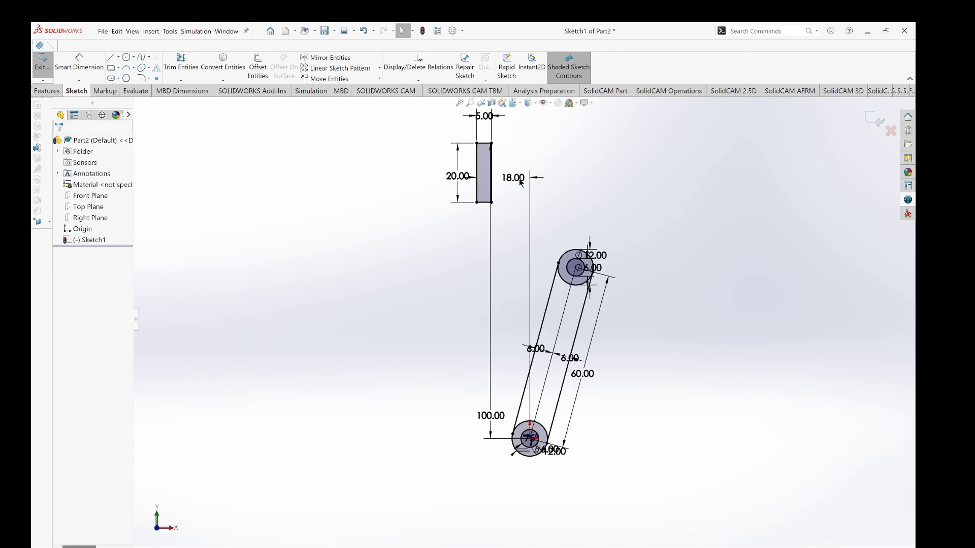
{"action": "scroll", "coordinate": [520, 180], "scroll_direction": "up", "scroll_amount": 2}
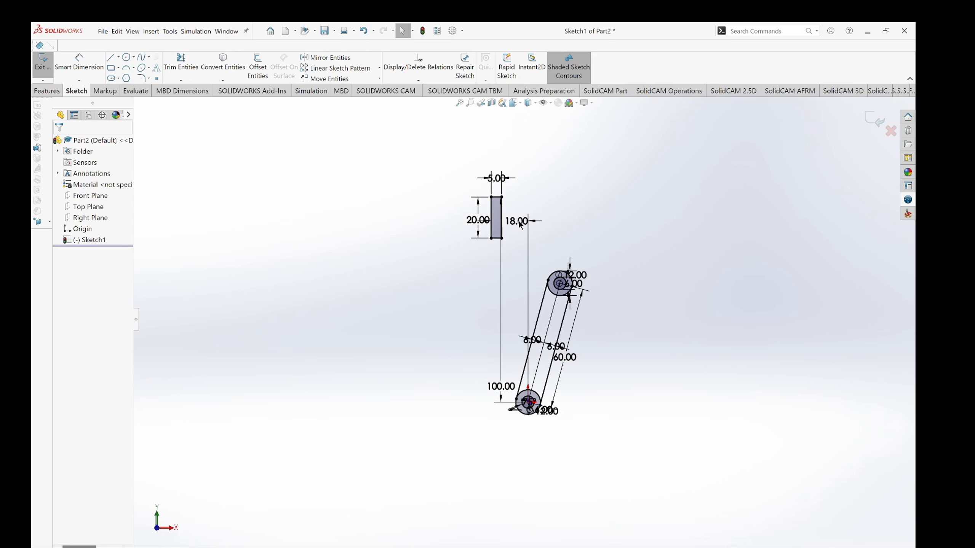
{"action": "left_click_drag", "start_coordinate": [519, 225], "coordinate": [511, 165]}
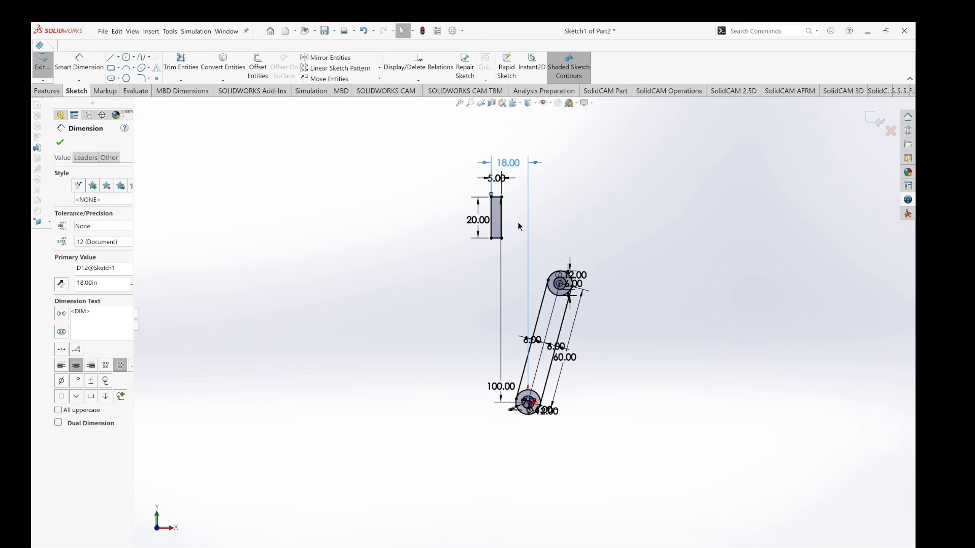
Draw a slanted line about 66.9 in long from the rectangle's lower-left corner, down across the arm's upper circle.
{"action": "left_click", "coordinate": [111, 58]}
{"action": "scroll", "coordinate": [501, 246], "scroll_direction": "down", "scroll_amount": 2}
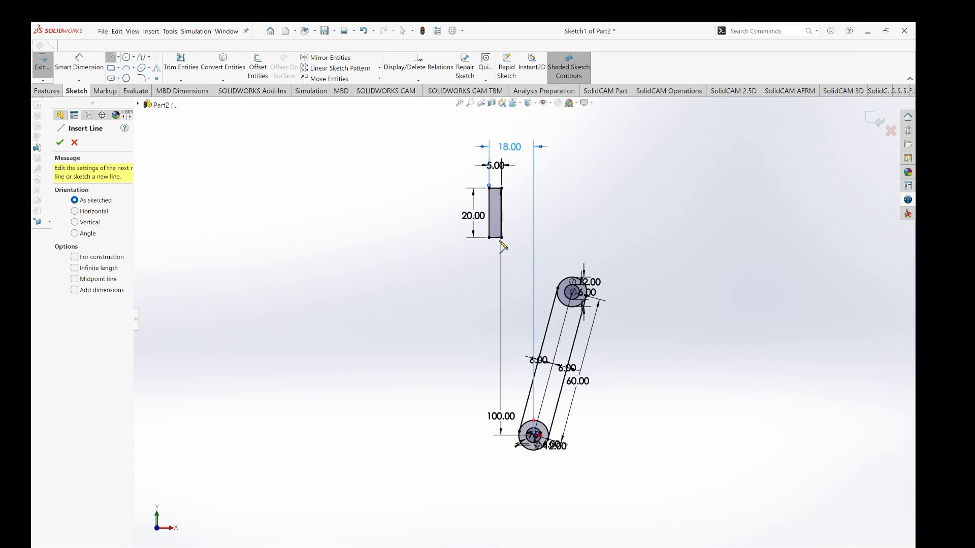
{"action": "scroll", "coordinate": [501, 245], "scroll_direction": "down", "scroll_amount": 2}
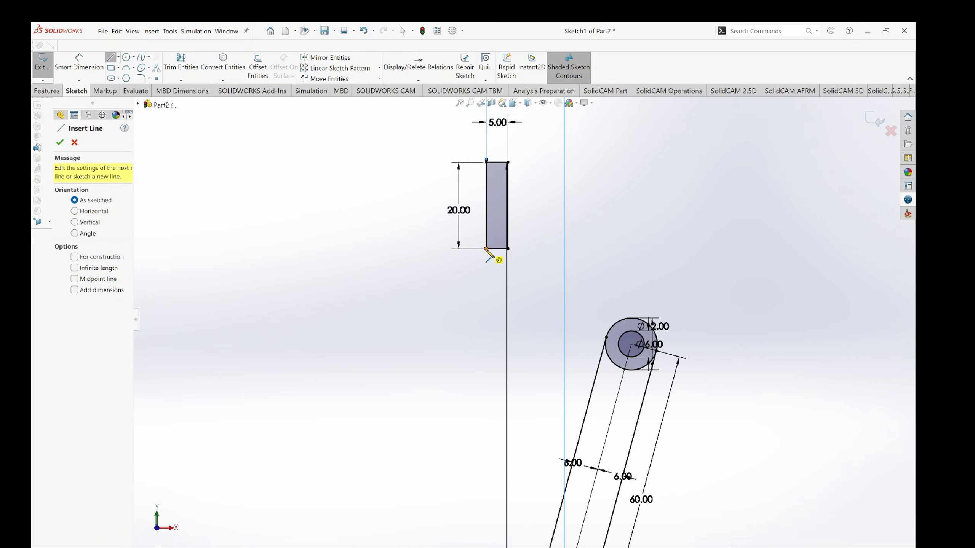
{"action": "left_click", "coordinate": [487, 249]}
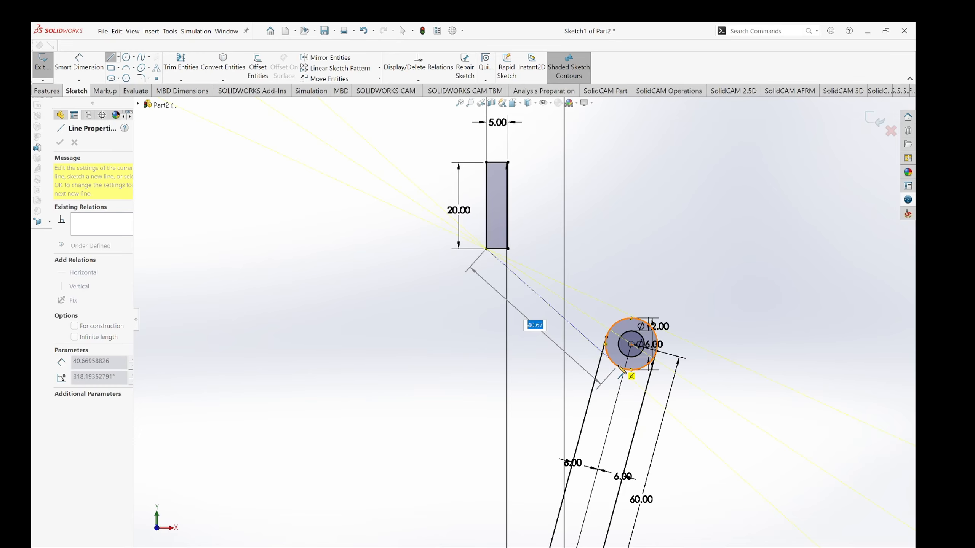
{"action": "left_click", "coordinate": [695, 448]}
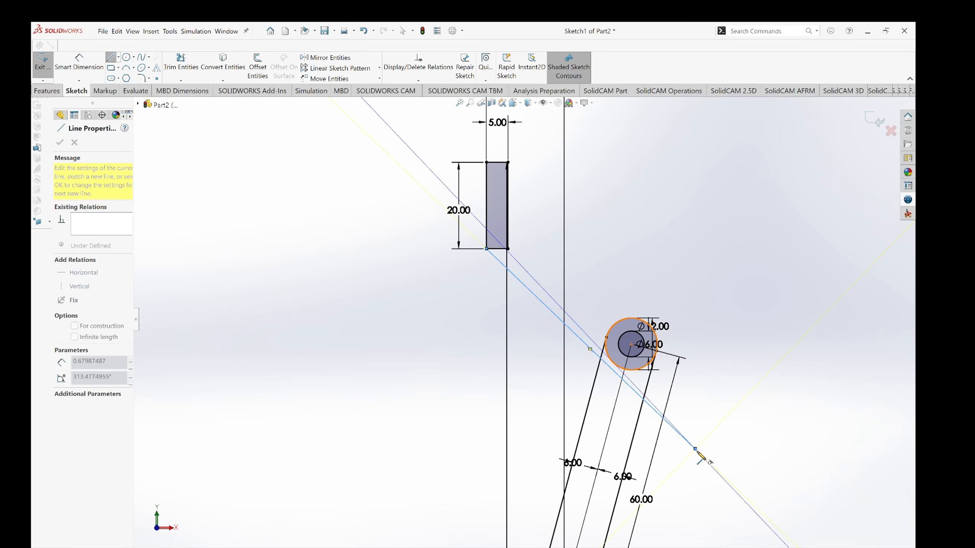
{"action": "key", "text": "Escape"}
{"action": "key", "text": "Escape"}
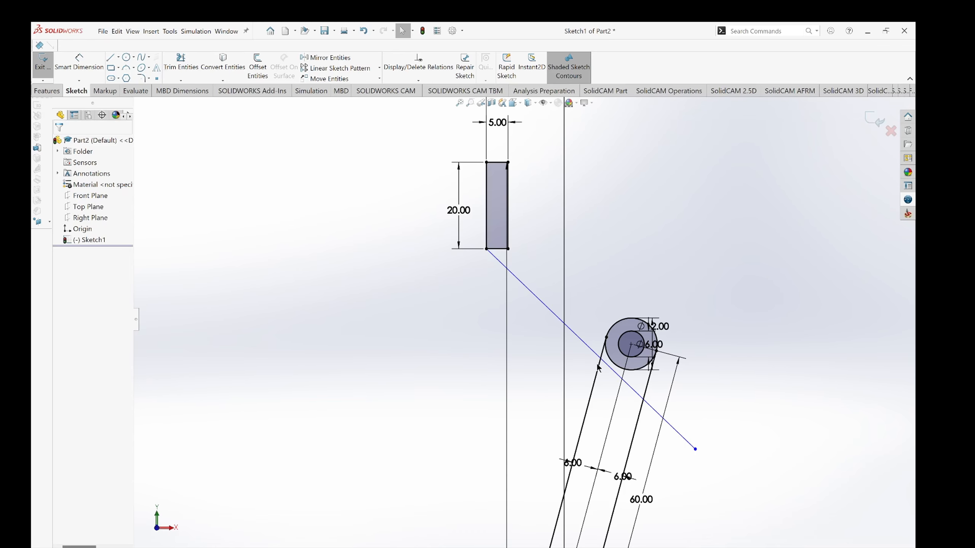
Make the slanted line tangent to the outer circle at the arm's upper end.
{"action": "left_click", "coordinate": [580, 340]}
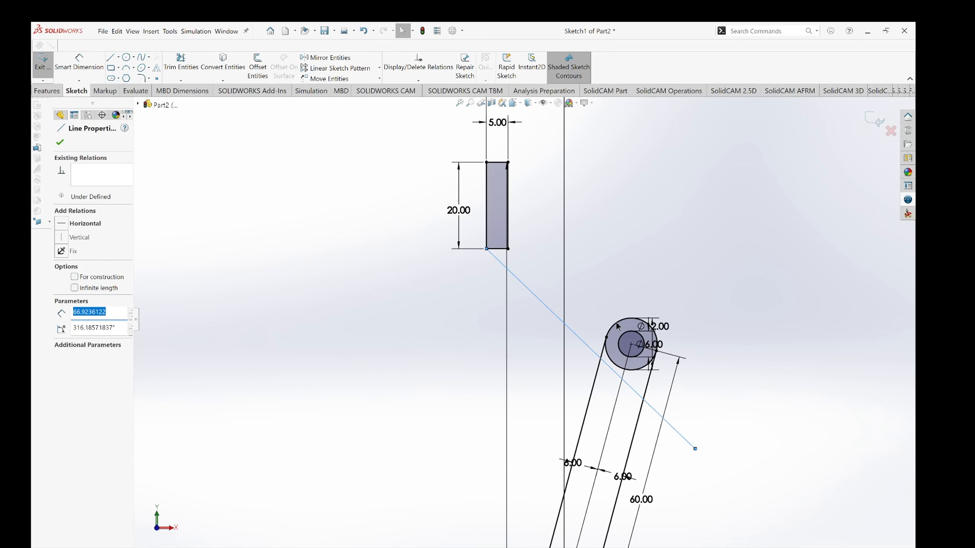
{"action": "left_click", "coordinate": [616, 326], "text": "ctrl"}
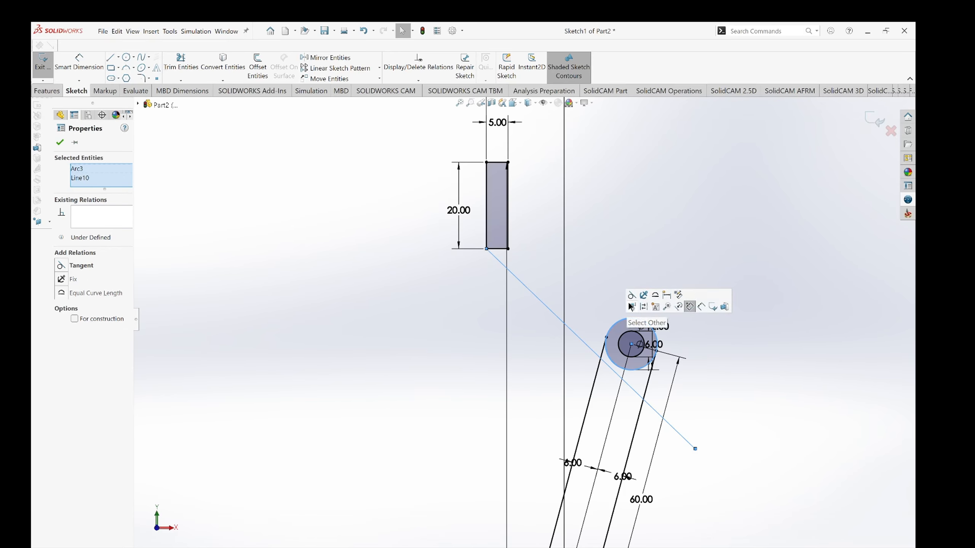
{"action": "left_click", "coordinate": [631, 296]}
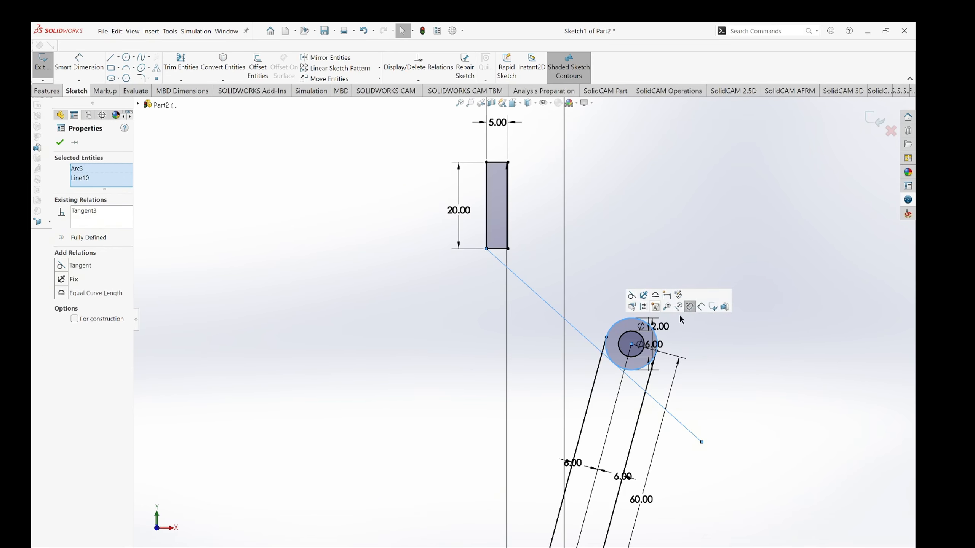
{"action": "left_click", "coordinate": [869, 386]}
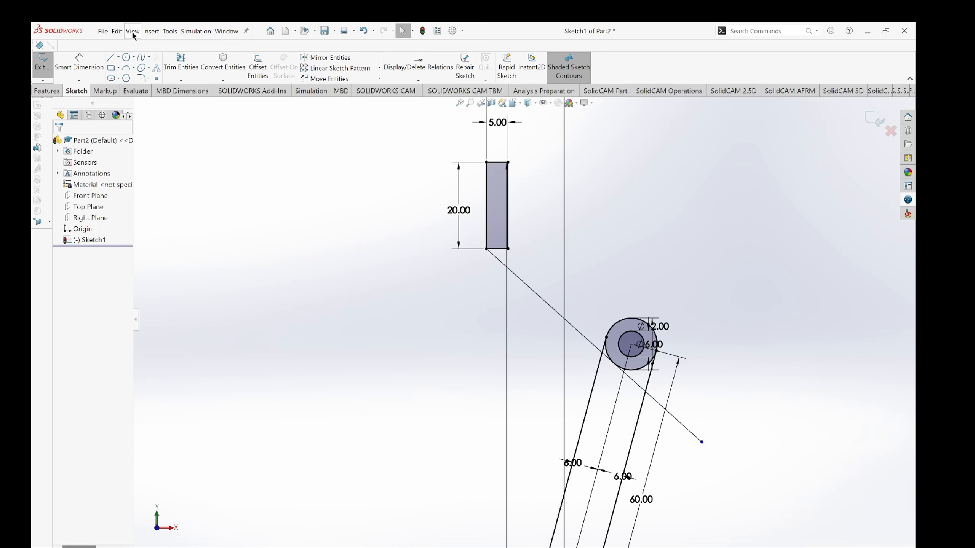
{"action": "left_click", "coordinate": [111, 57]}
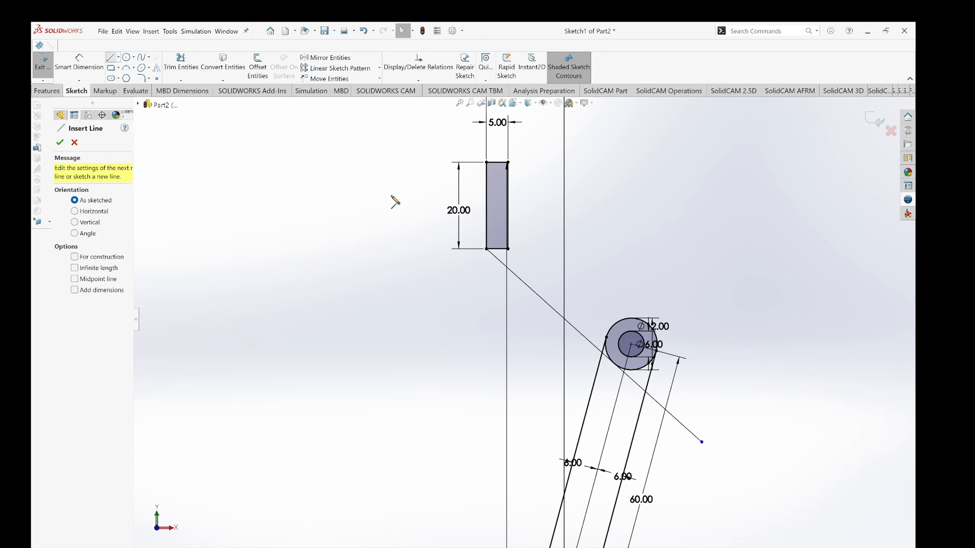
{"action": "left_click", "coordinate": [546, 224]}
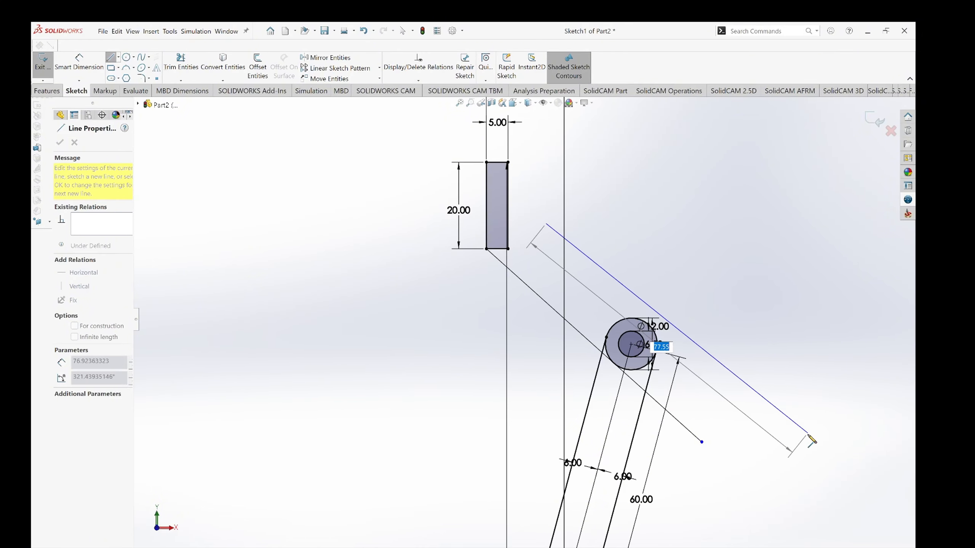
{"action": "key", "text": "Escape"}
{"action": "key", "text": "Escape"}
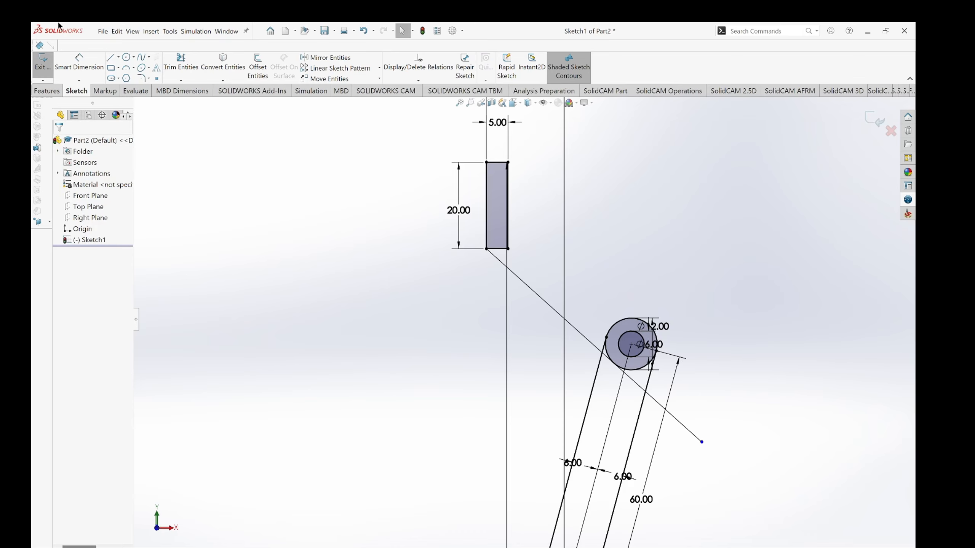
Draw a second slanted line about 70.7 in long from the rectangle's right edge, passing down above the arm's upper circle.
{"action": "left_click", "coordinate": [111, 57]}
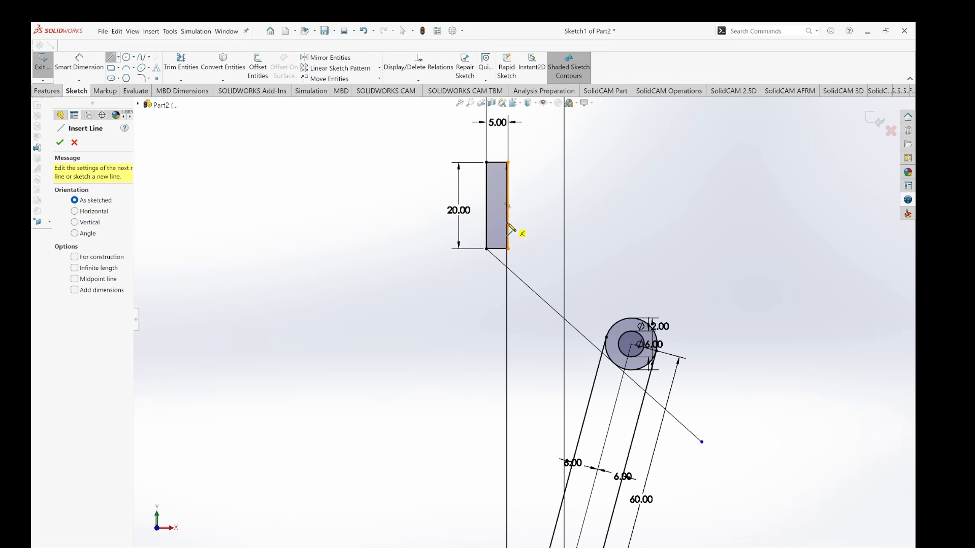
{"action": "left_click", "coordinate": [507, 223]}
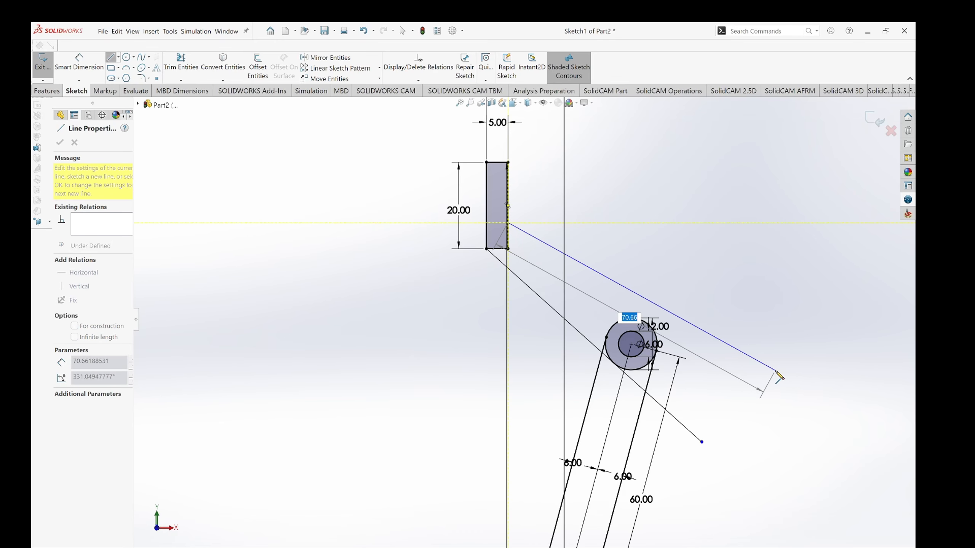
{"action": "left_click", "coordinate": [776, 372]}
{"action": "key", "text": "Escape"}
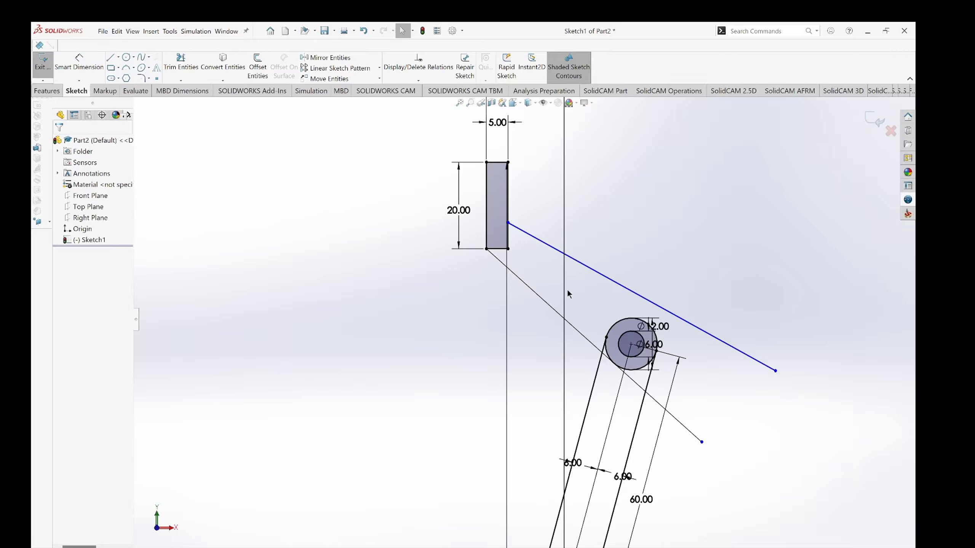
Make the two slanted lines between the rectangle and the arm's upper circle parallel.
{"action": "left_click", "coordinate": [552, 308]}
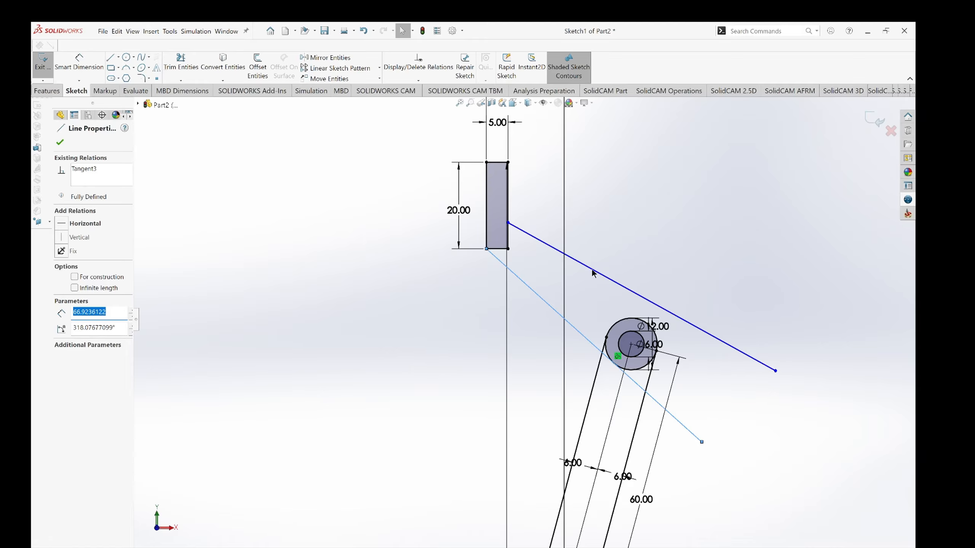
{"action": "left_click", "coordinate": [595, 272], "text": "ctrl"}
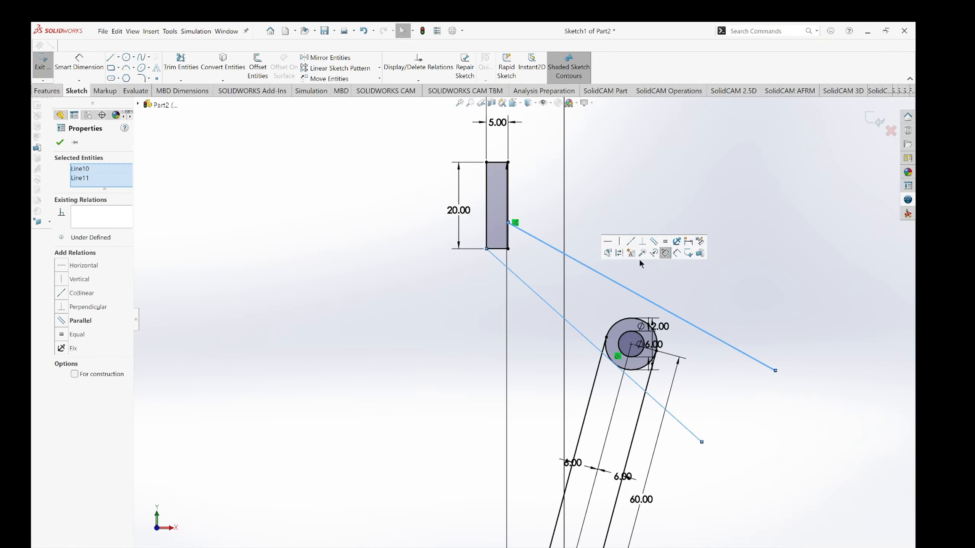
{"action": "left_click", "coordinate": [653, 242]}
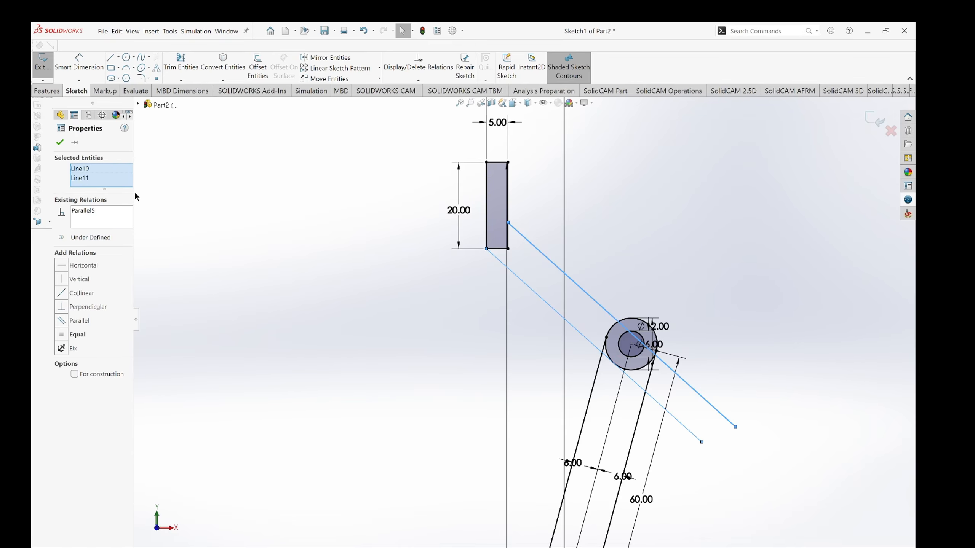
{"action": "left_click", "coordinate": [58, 141]}
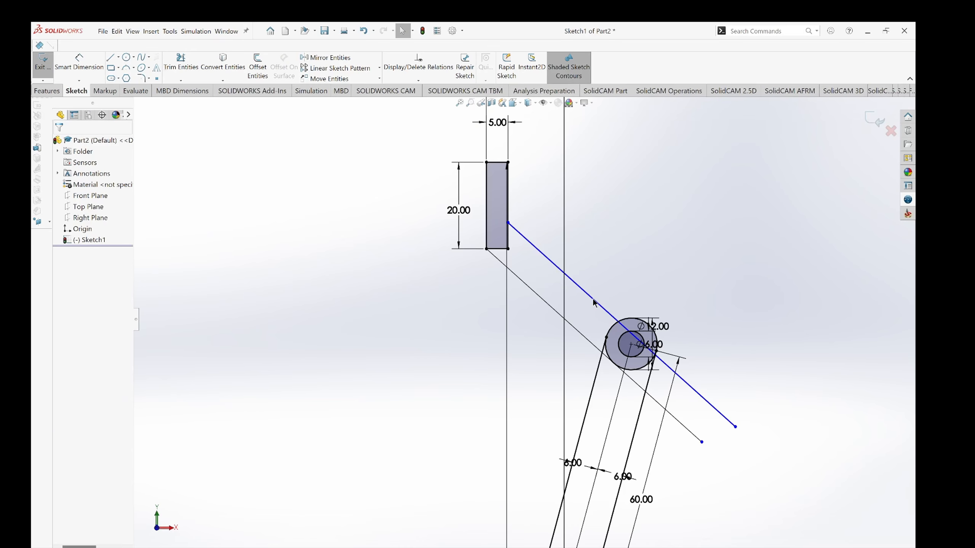
Make the slanted line from the rectangle's right edge tangent to the outer circle at the arm's upper end.
{"action": "left_click", "coordinate": [618, 321]}
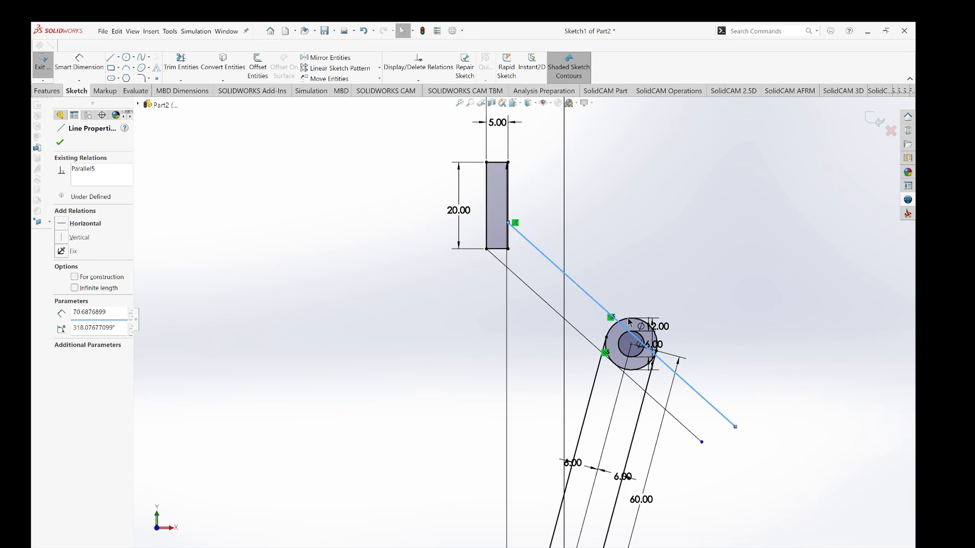
{"action": "left_click", "coordinate": [629, 322], "text": "ctrl"}
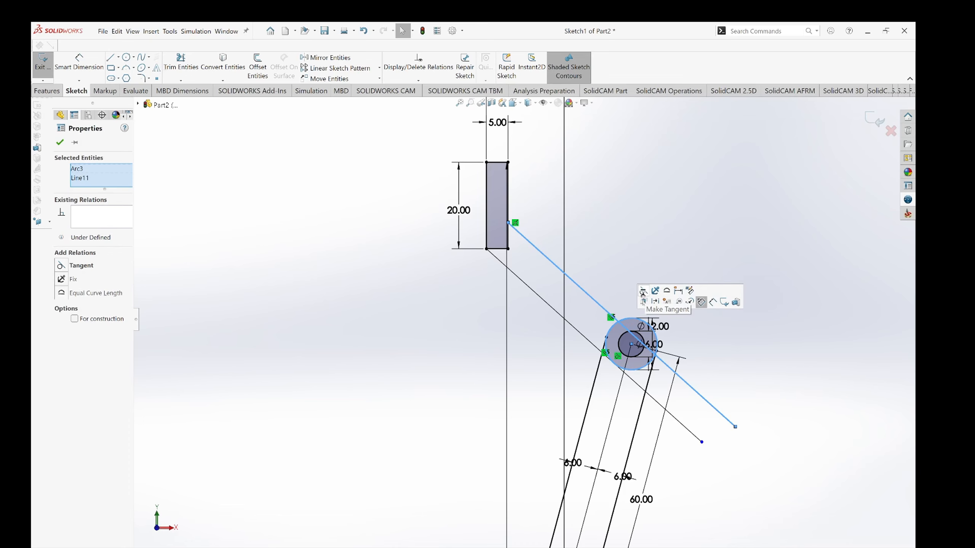
{"action": "left_click", "coordinate": [643, 292]}
{"action": "left_click", "coordinate": [899, 333]}
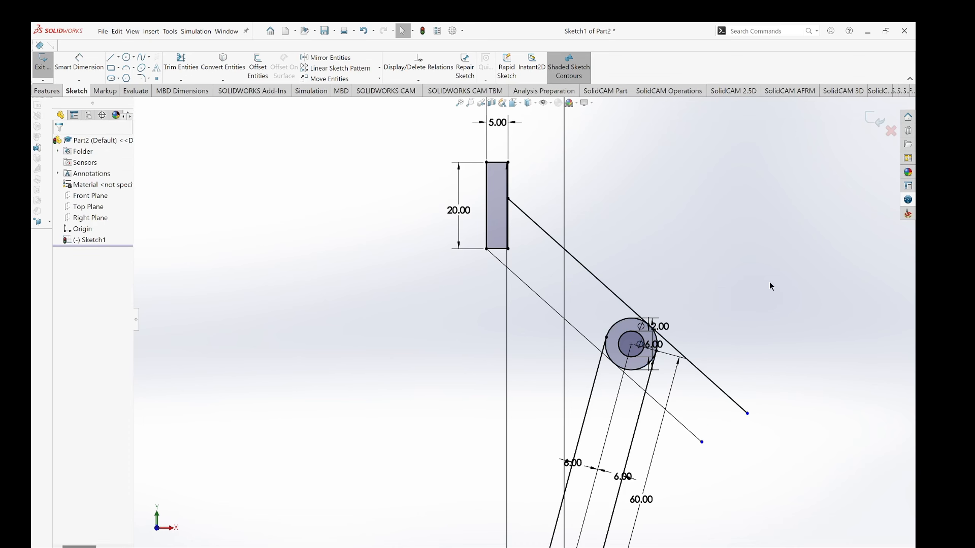
{"action": "left_click", "coordinate": [79, 67]}
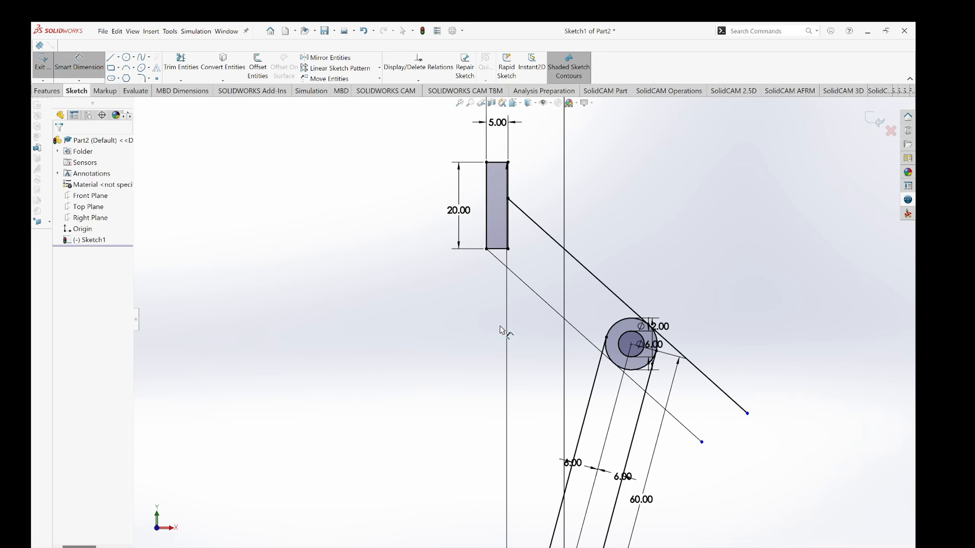
{"action": "left_click", "coordinate": [555, 311]}
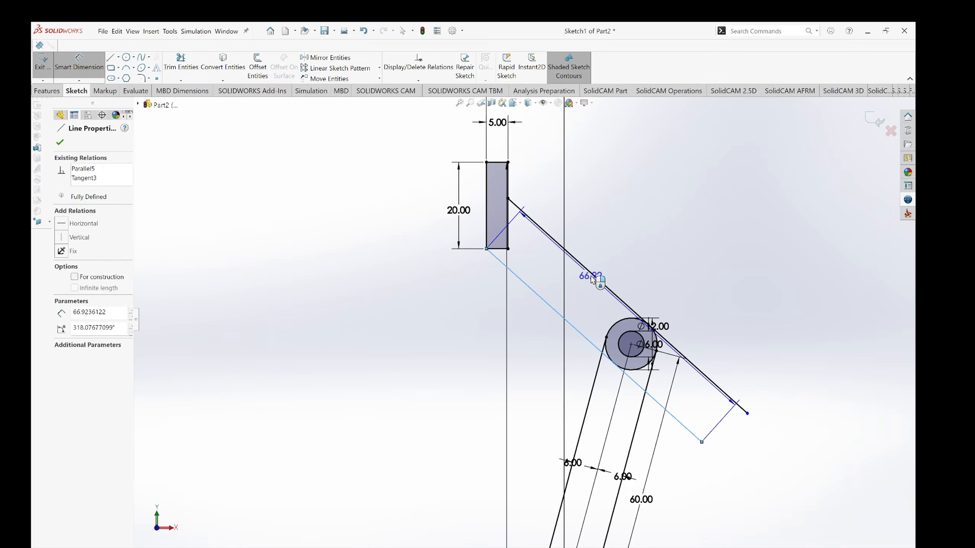
{"action": "left_click", "coordinate": [593, 275]}
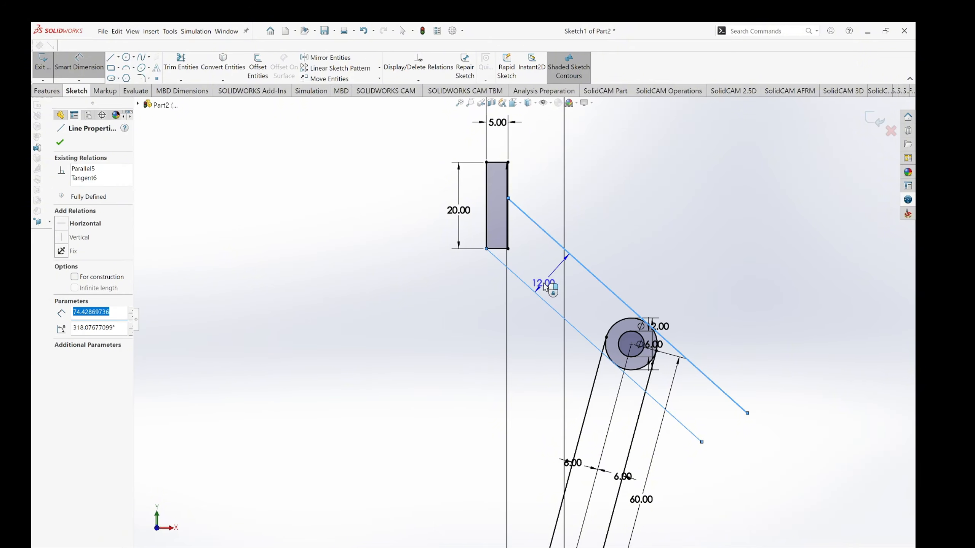
{"action": "key", "text": "Escape"}
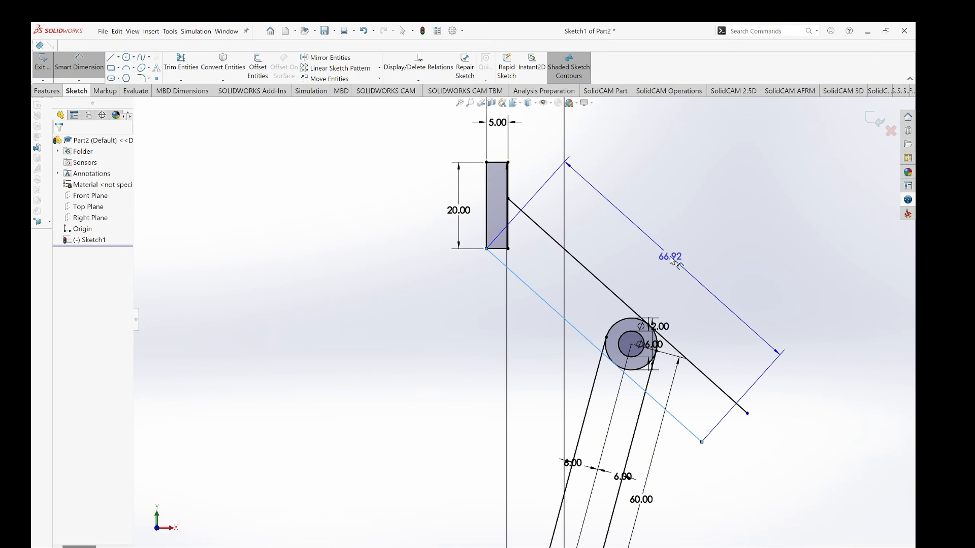
{"action": "key", "text": "Escape"}
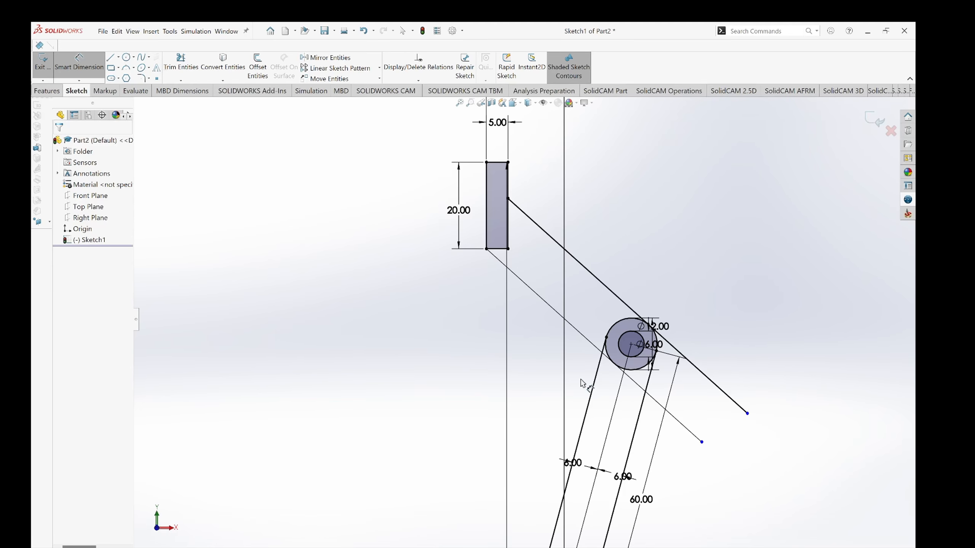
Trim away the rectangle's bottom edge and the part of its right edge between the two slanted lines.
{"action": "scroll", "coordinate": [613, 429], "scroll_direction": "down", "scroll_amount": 2}
{"action": "scroll", "coordinate": [613, 429], "scroll_direction": "up", "scroll_amount": 3}
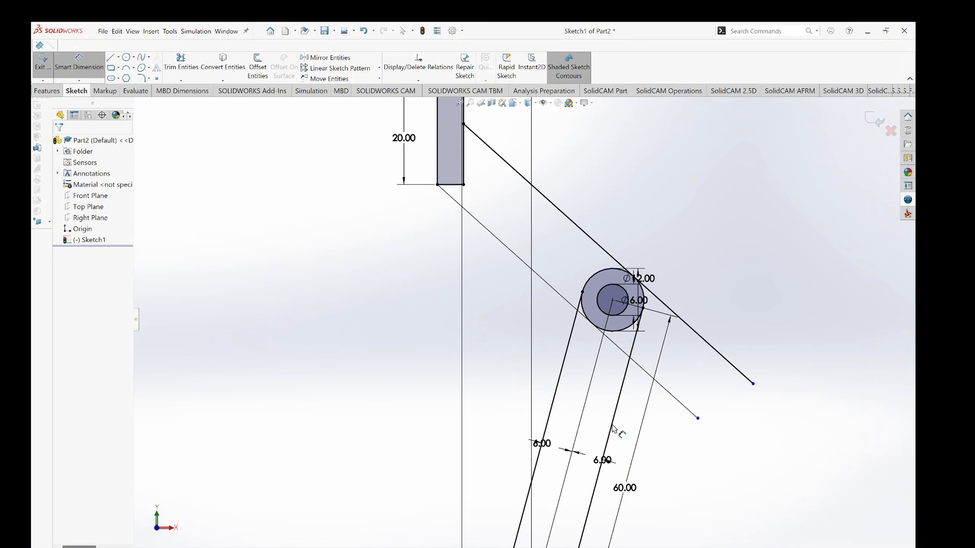
{"action": "scroll", "coordinate": [556, 430], "scroll_direction": "up", "scroll_amount": 2}
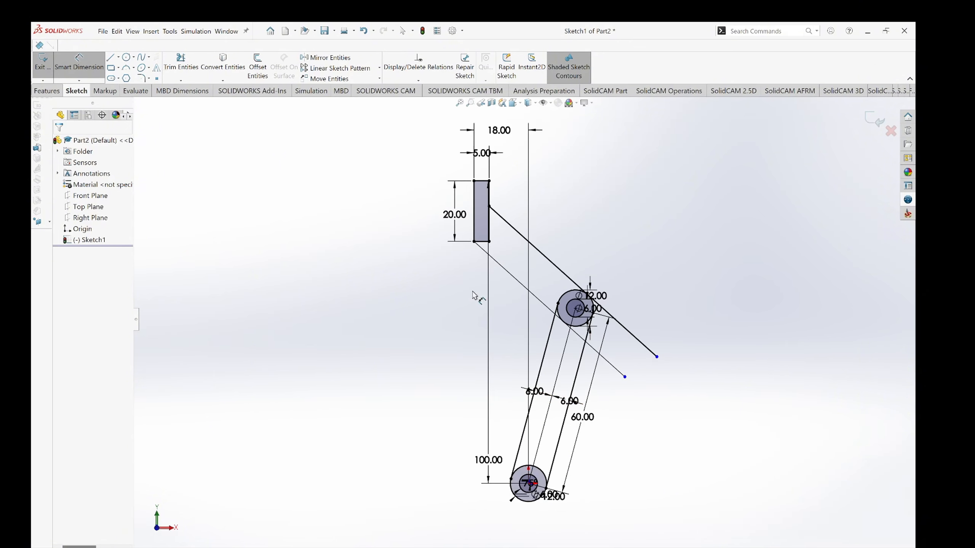
{"action": "scroll", "coordinate": [466, 234], "scroll_direction": "down", "scroll_amount": 3}
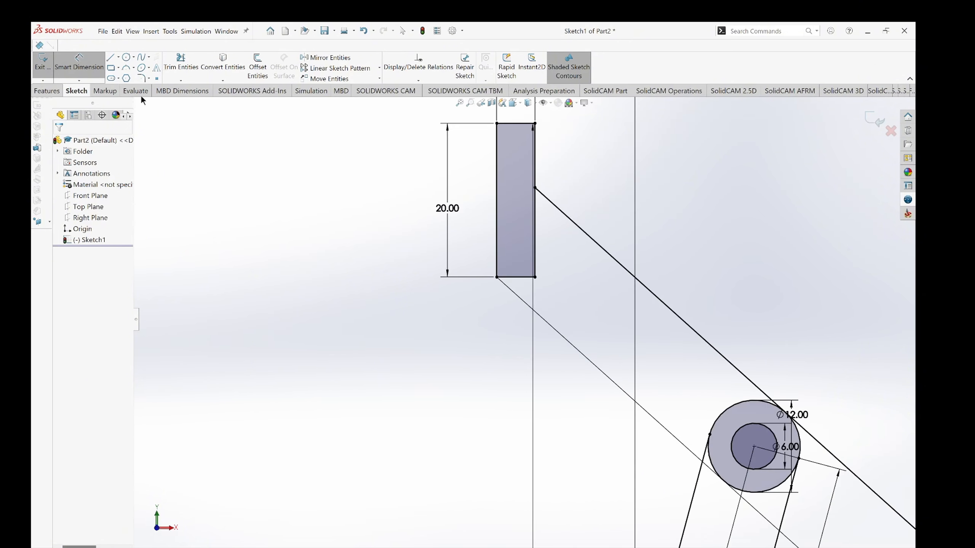
{"action": "left_click", "coordinate": [79, 63]}
{"action": "left_click", "coordinate": [180, 63]}
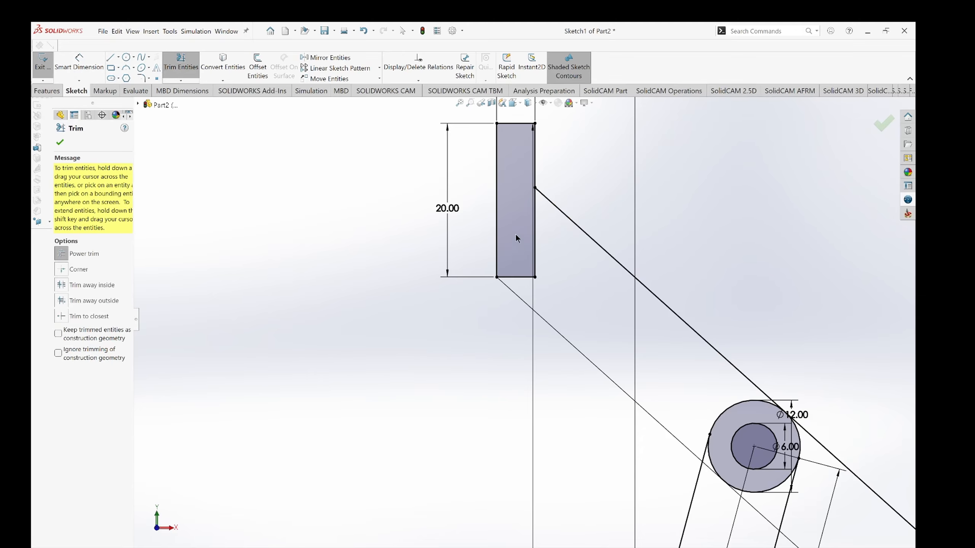
{"action": "left_click_drag", "start_coordinate": [516, 234], "coordinate": [545, 253]}
{"action": "mouse_move", "coordinate": [539, 290]}
{"action": "left_mouse_down"}
{"action": "mouse_move", "coordinate": [516, 276]}
{"action": "mouse_move", "coordinate": [591, 296]}
{"action": "left_mouse_up"}
Trim the unneeded outer-circle arc and the line segments inside the upper joint, keeping the 6 in hole and the right-hand arc.
{"action": "scroll", "coordinate": [705, 384], "scroll_direction": "up", "scroll_amount": 2}
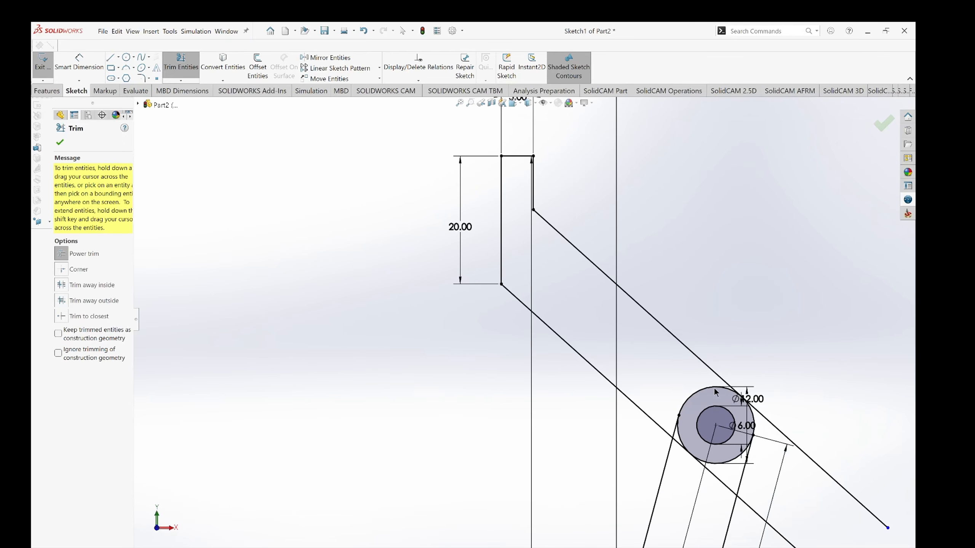
{"action": "mouse_move", "coordinate": [682, 379]}
{"action": "left_mouse_down"}
{"action": "mouse_move", "coordinate": [693, 403]}
{"action": "mouse_move", "coordinate": [672, 420]}
{"action": "mouse_move", "coordinate": [714, 463]}
{"action": "mouse_move", "coordinate": [704, 486]}
{"action": "mouse_move", "coordinate": [692, 470]}
{"action": "mouse_move", "coordinate": [698, 459]}
{"action": "mouse_move", "coordinate": [682, 457]}
{"action": "left_mouse_up"}
{"action": "scroll", "coordinate": [767, 434], "scroll_direction": "down", "scroll_amount": 5}
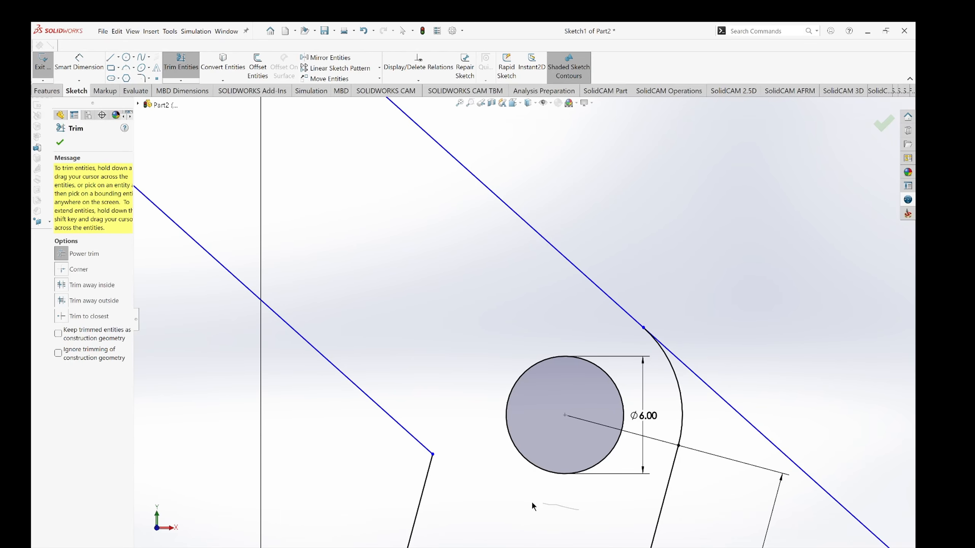
Trim the ends of both slanted lines that extend past the arm on the right of the upper joint.
{"action": "key", "text": "f"}
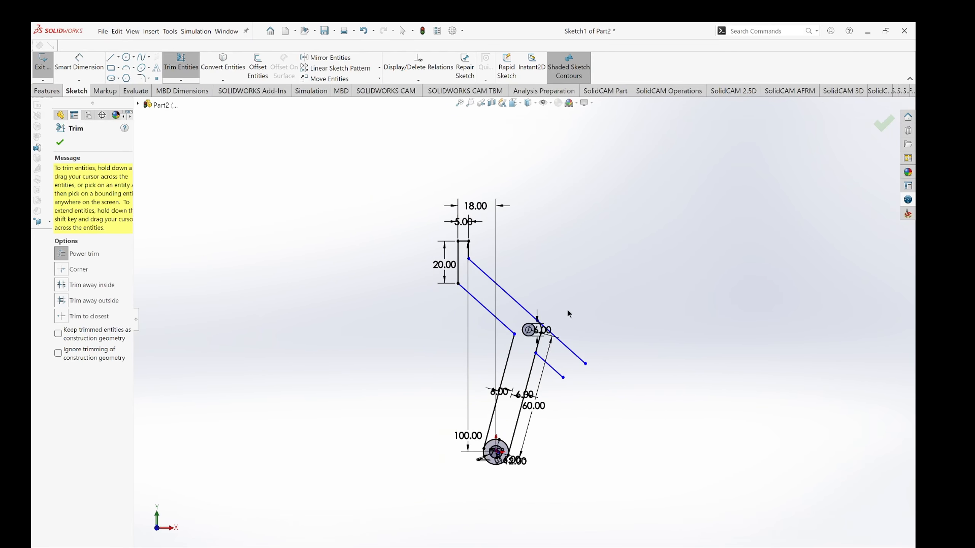
{"action": "scroll", "coordinate": [539, 338], "scroll_direction": "down", "scroll_amount": 5}
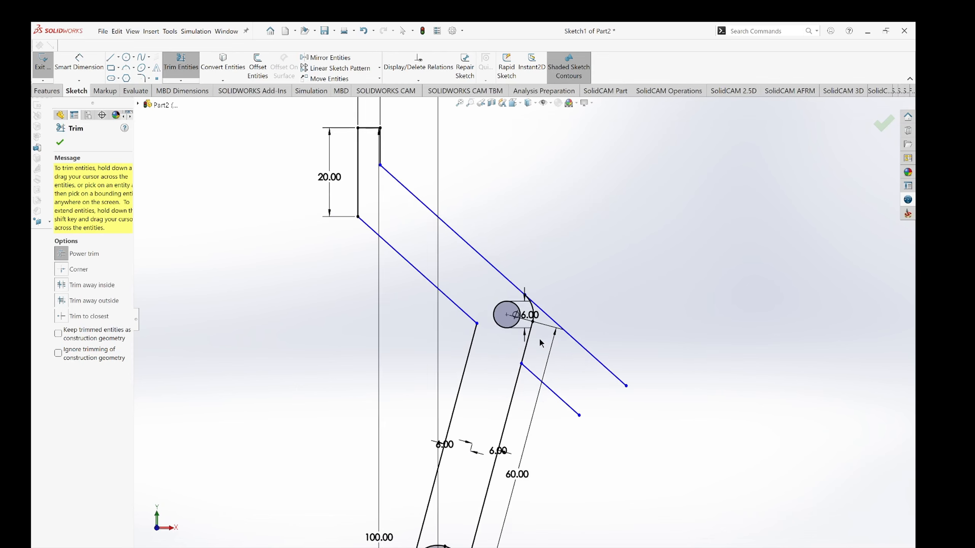
{"action": "scroll", "coordinate": [539, 339], "scroll_direction": "down", "scroll_amount": 1}
{"action": "mouse_move", "coordinate": [622, 305]}
{"action": "left_mouse_down"}
{"action": "mouse_move", "coordinate": [611, 389]}
{"action": "mouse_move", "coordinate": [560, 483]}
{"action": "left_mouse_up"}
{"action": "scroll", "coordinate": [496, 410], "scroll_direction": "up", "scroll_amount": 5}
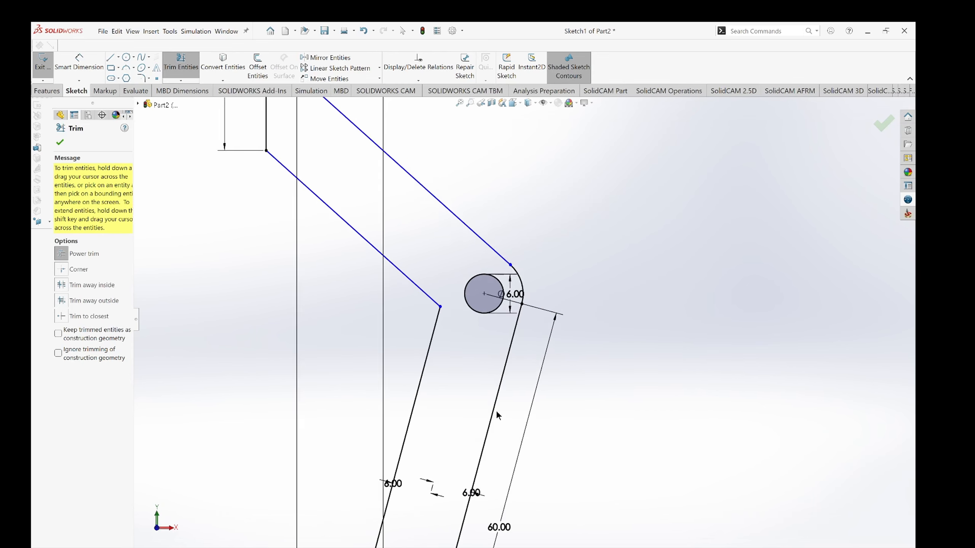
Trim the lower outer circle's upper arc and the leftover arm centerline, leaving one closed profile around the lower hole.
{"action": "scroll", "coordinate": [473, 464], "scroll_direction": "down", "scroll_amount": 8}
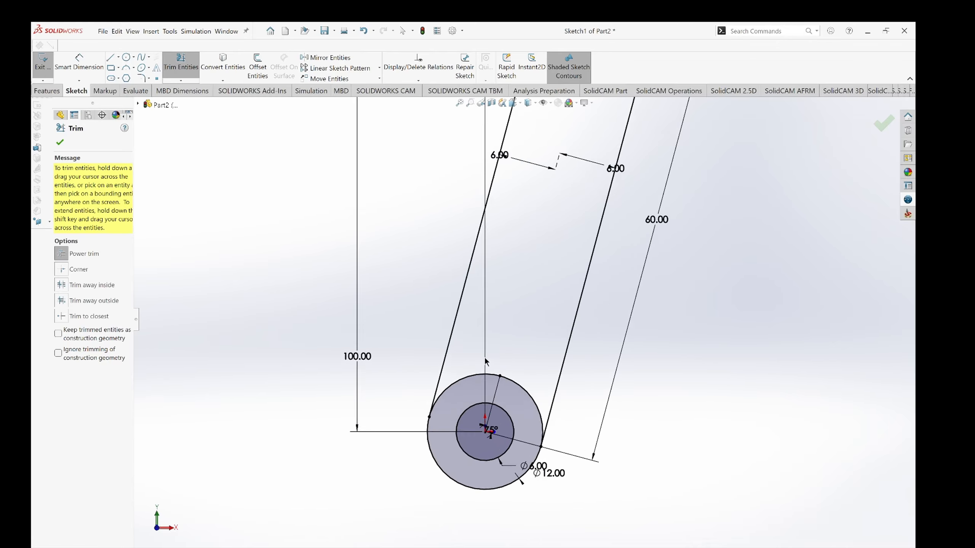
{"action": "scroll", "coordinate": [497, 401], "scroll_direction": "up", "scroll_amount": 3}
{"action": "scroll", "coordinate": [505, 373], "scroll_direction": "down", "scroll_amount": 3}
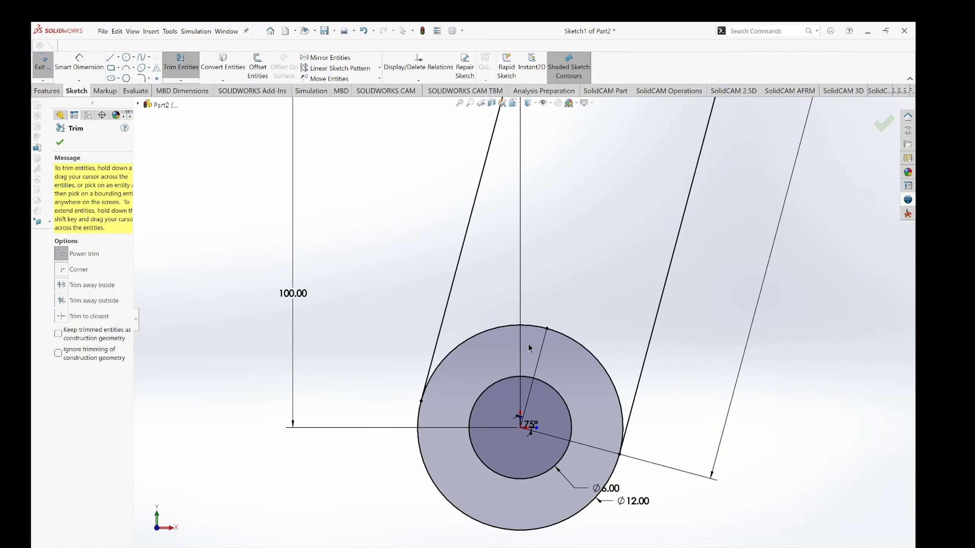
{"action": "left_click_drag", "start_coordinate": [530, 344], "coordinate": [561, 364]}
{"action": "left_click_drag", "start_coordinate": [536, 407], "coordinate": [522, 404]}
{"action": "left_click_drag", "start_coordinate": [559, 320], "coordinate": [560, 348]}
{"action": "scroll", "coordinate": [559, 310], "scroll_direction": "up", "scroll_amount": 5}
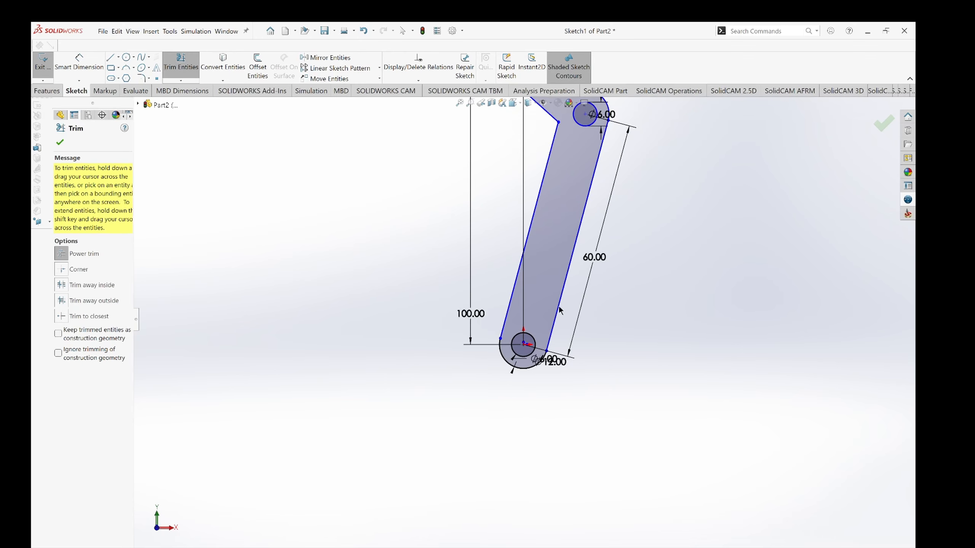
{"action": "left_click", "coordinate": [60, 142]}
{"action": "key", "text": "f"}
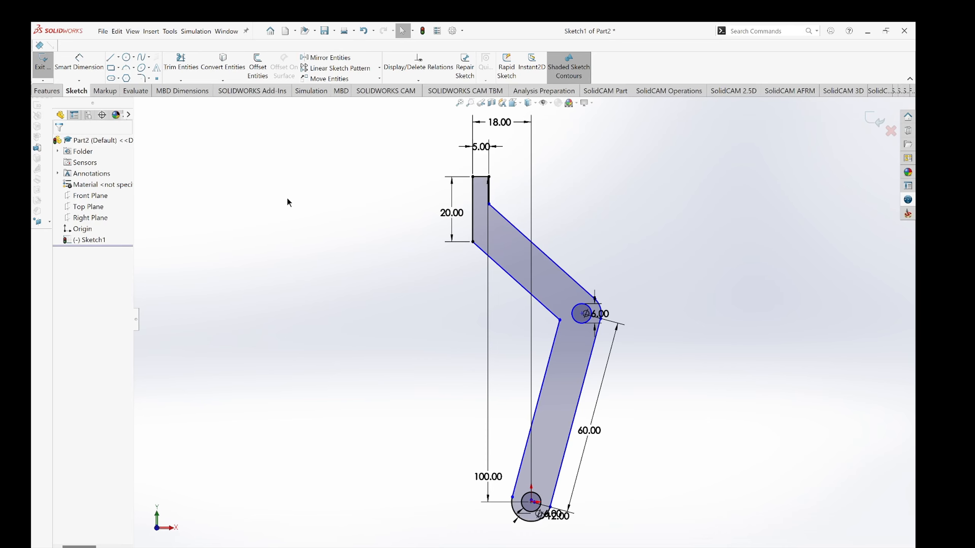
Add 5 in sketch fillets to the corner below the rectangle's right edge and the inner corner at the arm's upper joint.
{"action": "left_click", "coordinate": [141, 79]}
{"action": "scroll", "coordinate": [477, 192], "scroll_direction": "up", "scroll_amount": 3}
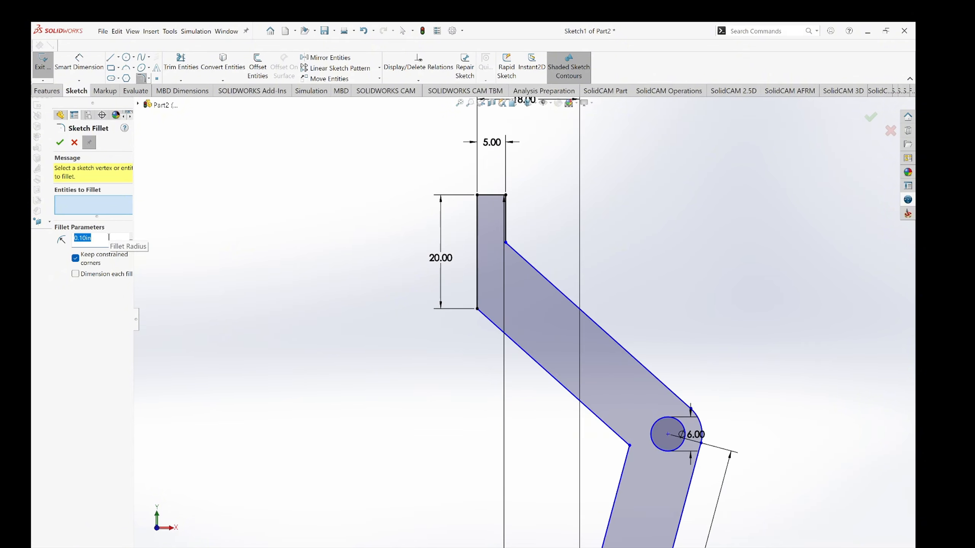
{"action": "type", "text": "5"}
{"action": "key", "text": "Return"}
{"action": "left_click", "coordinate": [505, 243]}
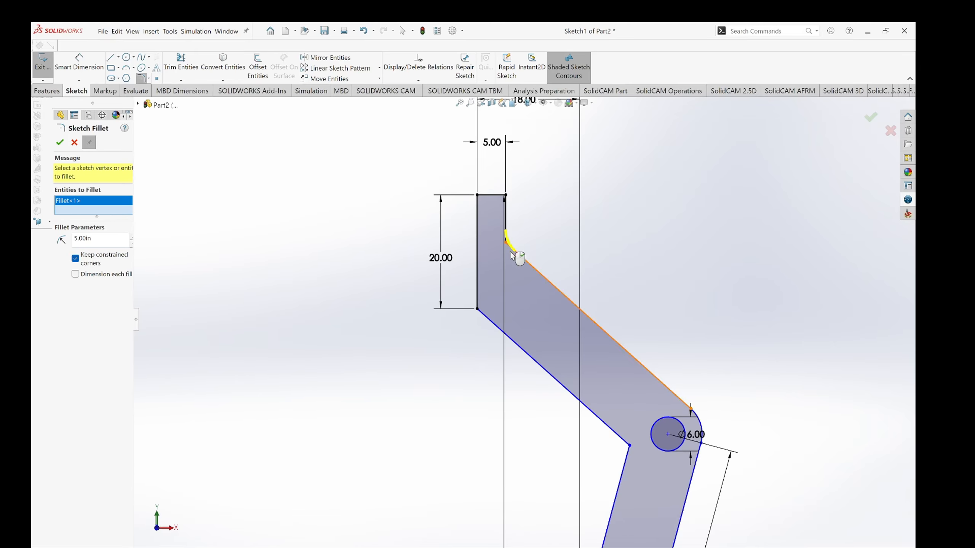
{"action": "left_click", "coordinate": [631, 449]}
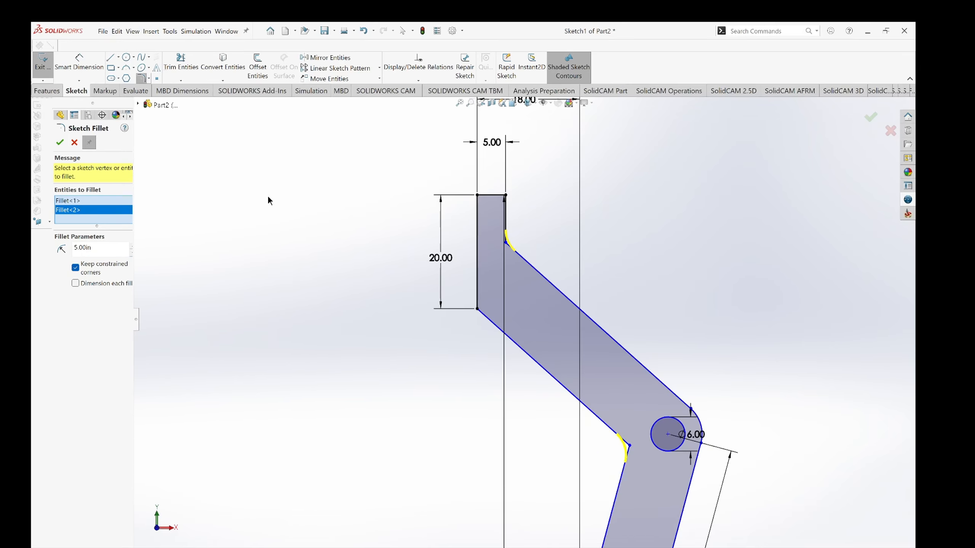
{"action": "left_click", "coordinate": [62, 144]}
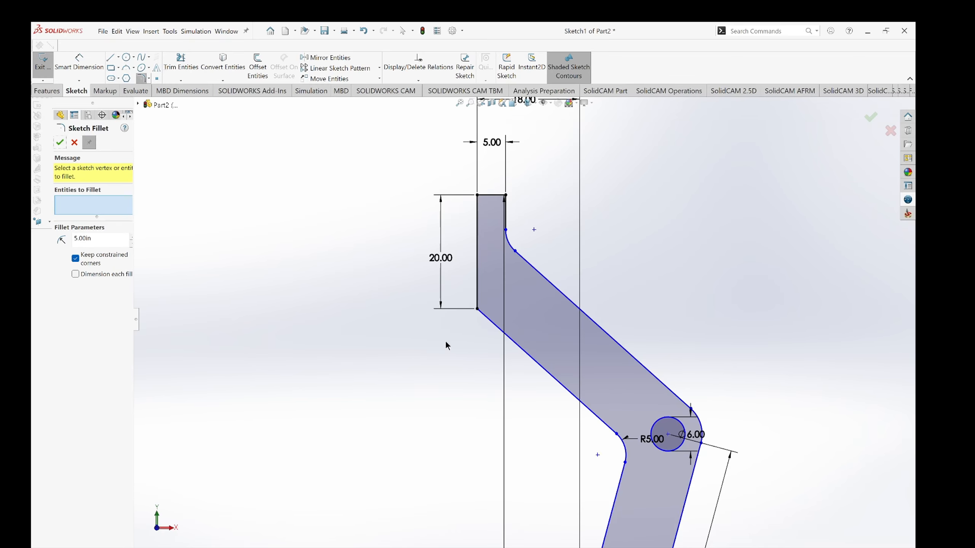
{"action": "scroll", "coordinate": [442, 346], "scroll_direction": "up", "scroll_amount": 5}
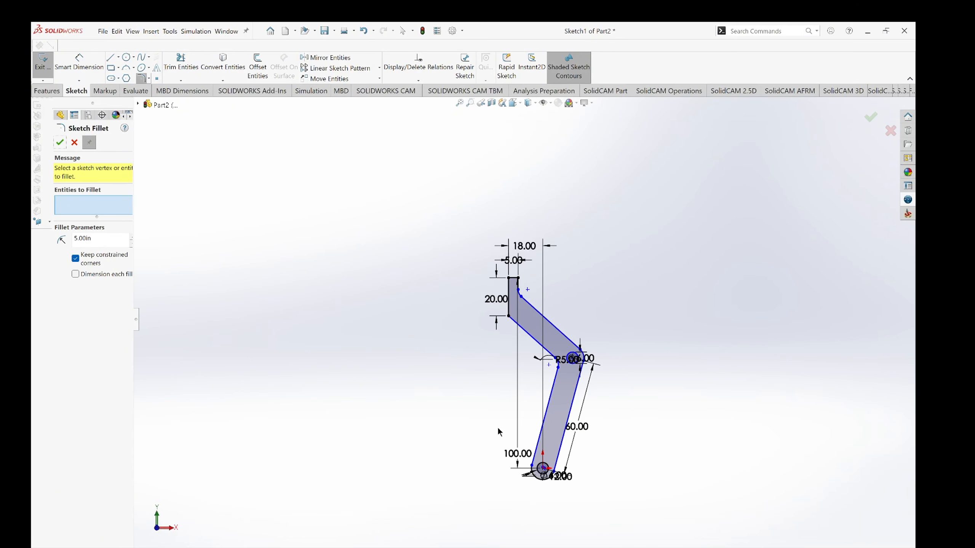
{"action": "scroll", "coordinate": [526, 431], "scroll_direction": "down", "scroll_amount": 5}
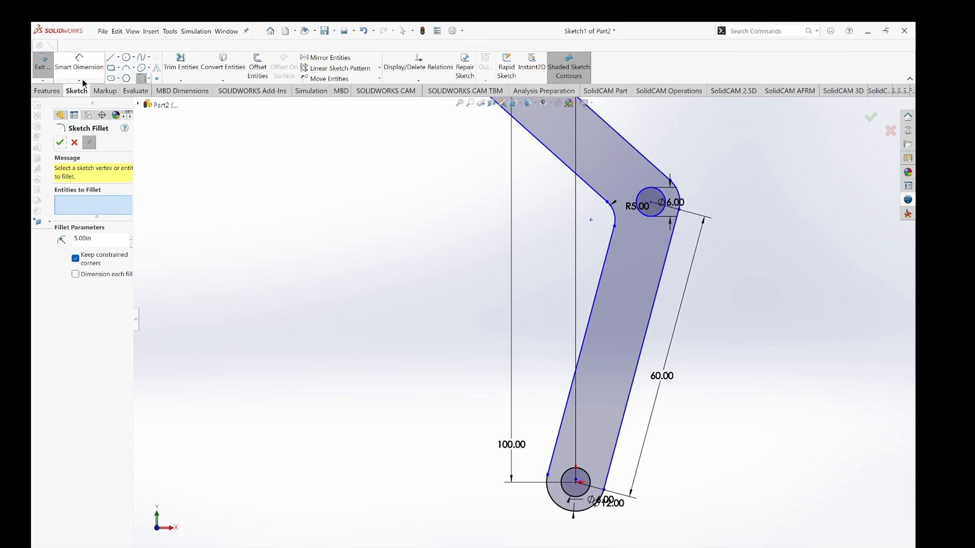
{"action": "left_click", "coordinate": [60, 142]}
Extrude the bent arm region 0.10 in as a blind boss, leaving the two 6 in circles as holes.
{"action": "left_click", "coordinate": [48, 91]}
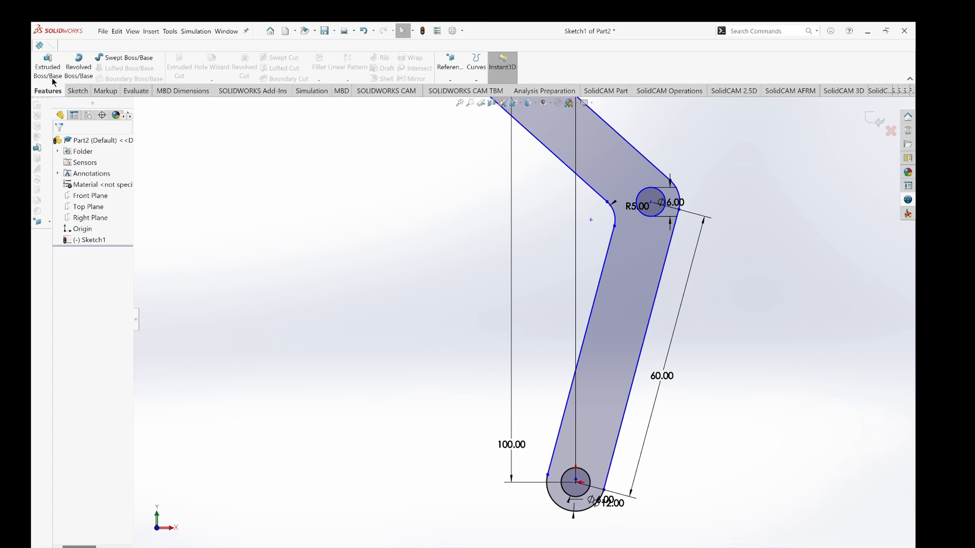
{"action": "left_click", "coordinate": [52, 81]}
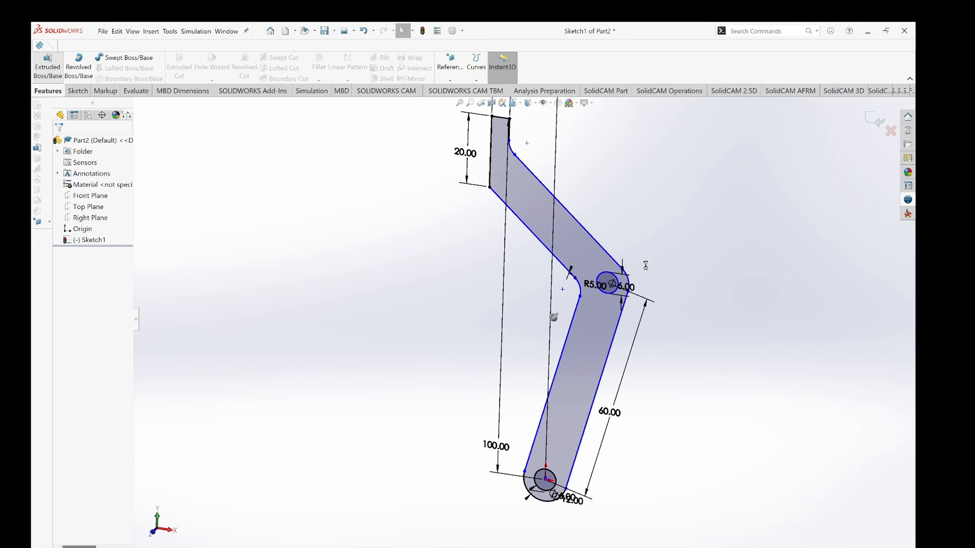
{"action": "left_click", "coordinate": [503, 247]}
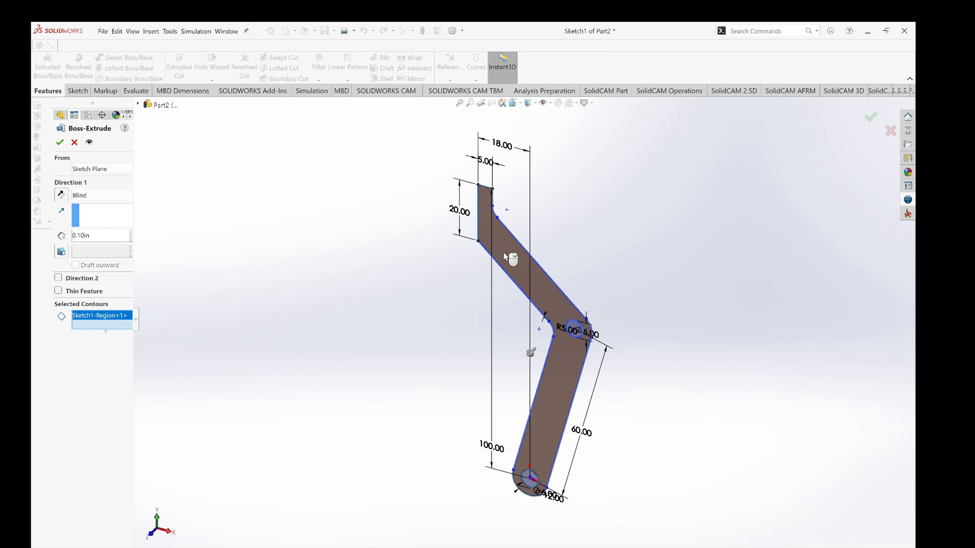
{"action": "right_click", "coordinate": [503, 252]}
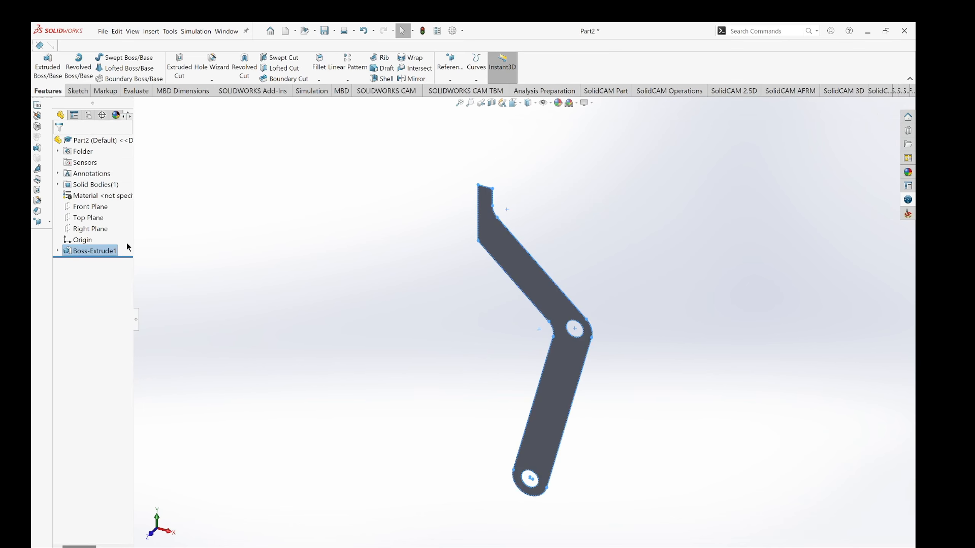
Change the depth of the bent arm's blind extrusion to 20 in.
{"action": "right_click", "coordinate": [95, 251]}
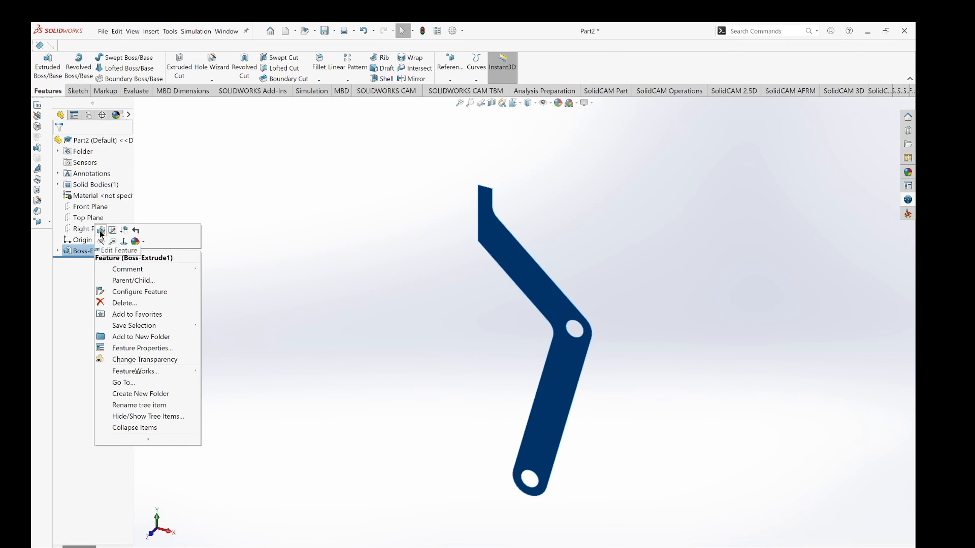
{"action": "left_click", "coordinate": [101, 231]}
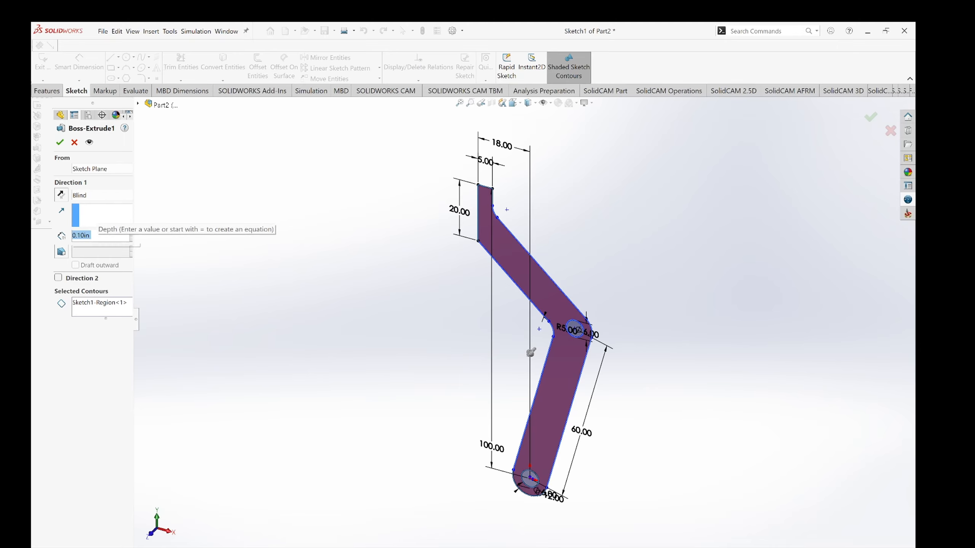
{"action": "type", "text": "2"}
{"action": "key", "text": "Return"}
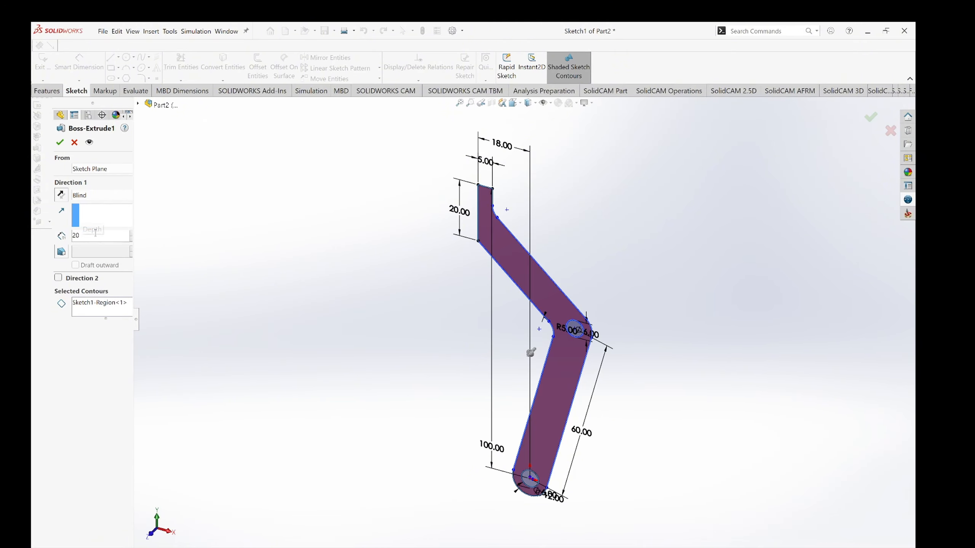
{"action": "left_click", "coordinate": [60, 143]}
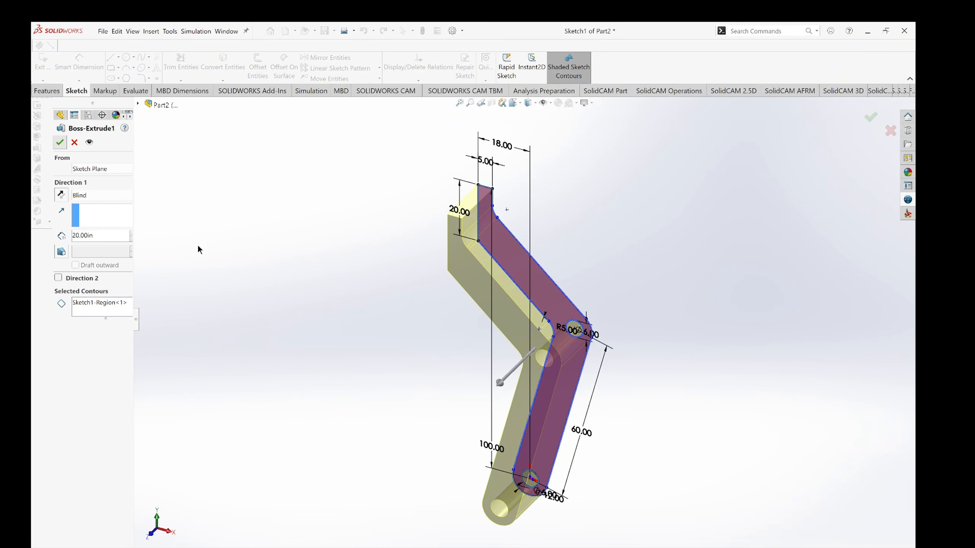
Start a new sketch on the flat outer face of the arm's short upper end.
{"action": "middle_click_drag", "start_coordinate": [331, 312], "coordinate": [488, 307]}
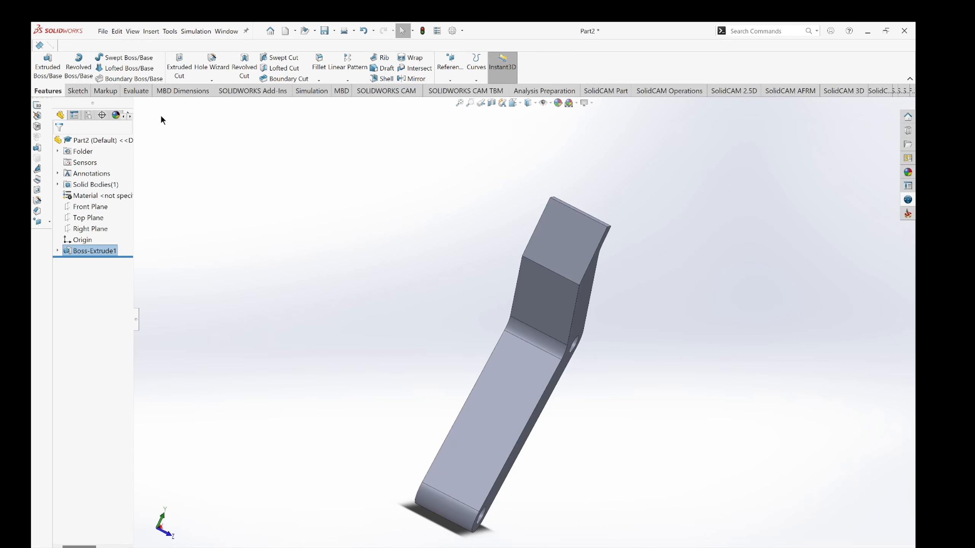
{"action": "left_click", "coordinate": [77, 90]}
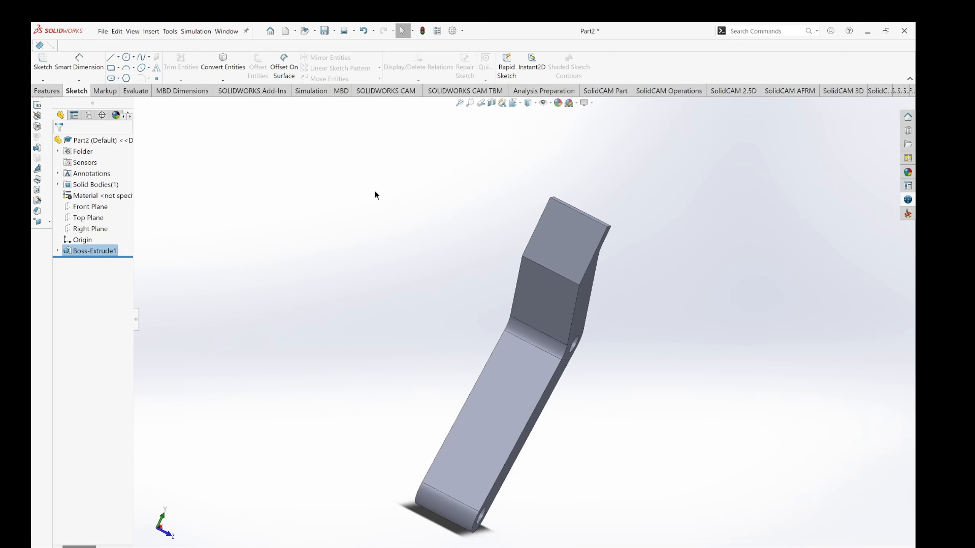
{"action": "left_click", "coordinate": [43, 61]}
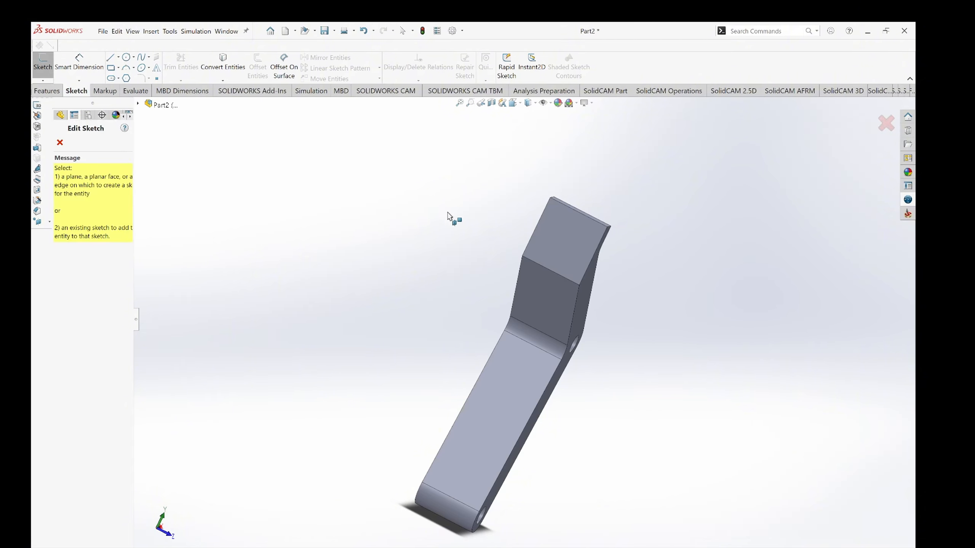
{"action": "left_click", "coordinate": [570, 233]}
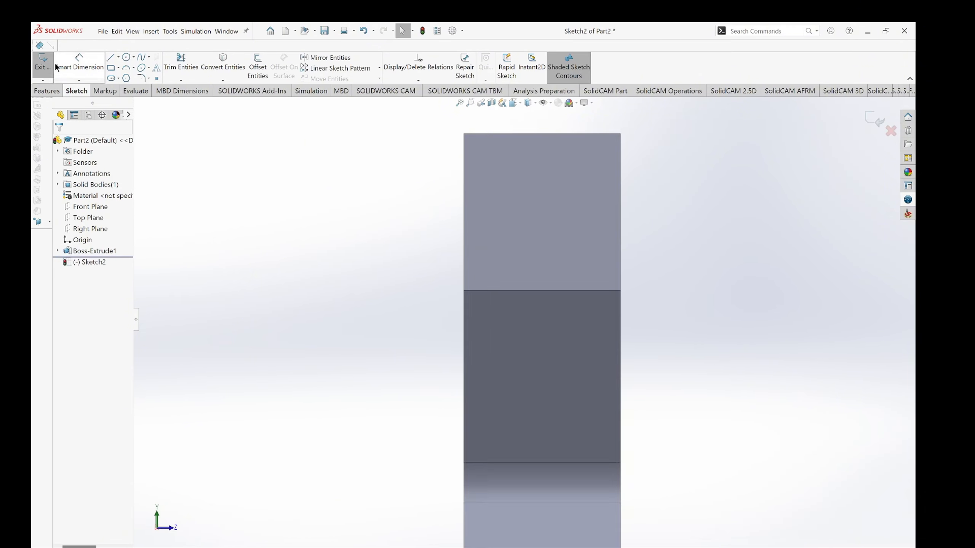
Sketch four separate circles on the upper end face, with diameters of about 6.3, 6.0, 4.4 and 5.7 in.
{"action": "left_click", "coordinate": [127, 56]}
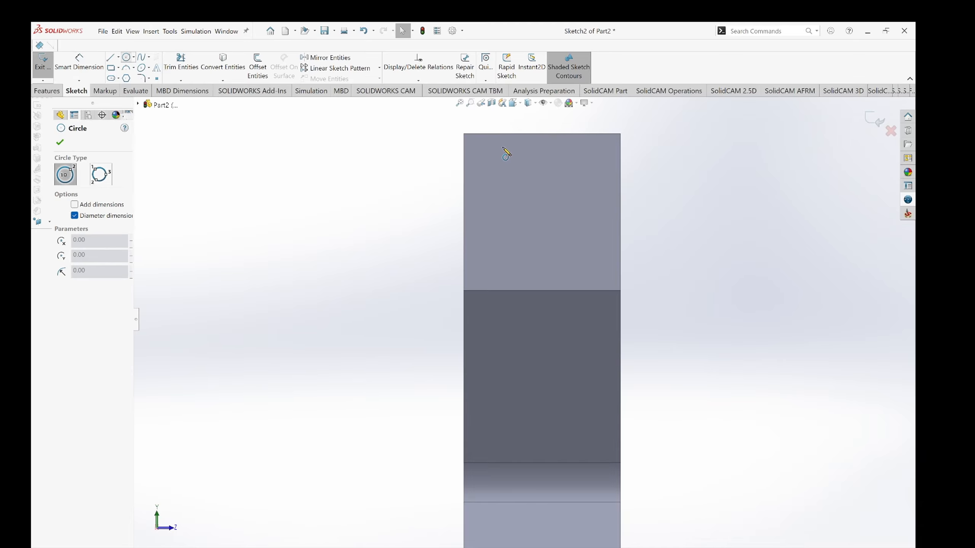
{"action": "left_click", "coordinate": [532, 156]}
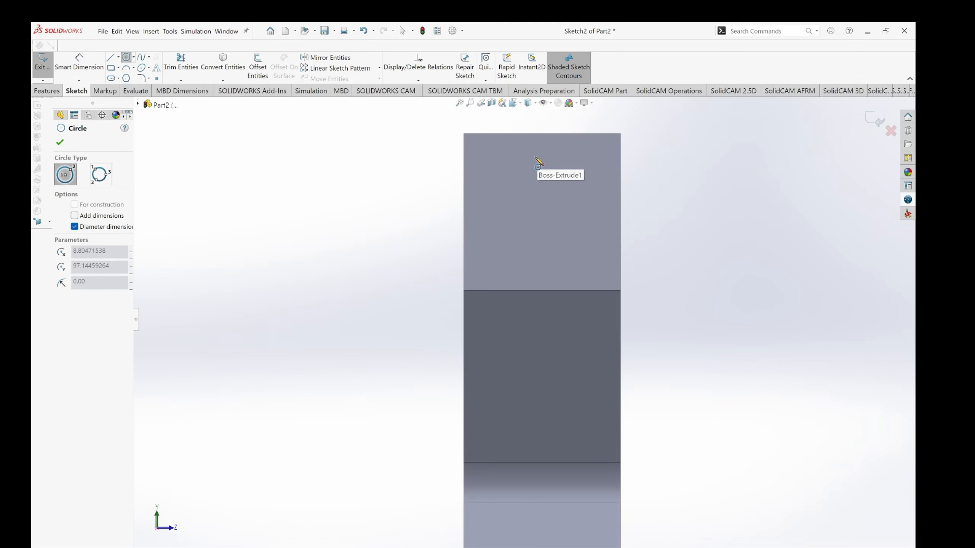
{"action": "left_click", "coordinate": [558, 161]}
{"action": "left_click", "coordinate": [574, 210]}
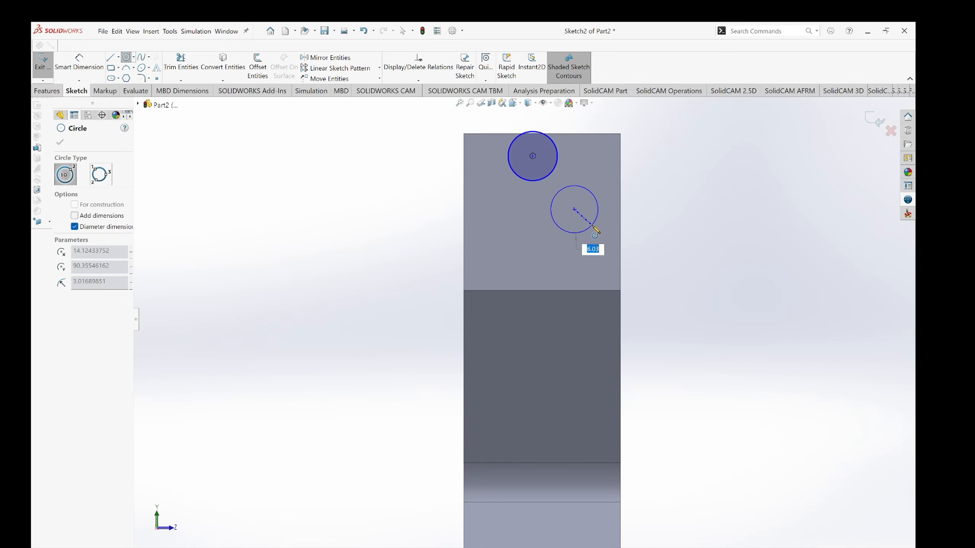
{"action": "left_click", "coordinate": [594, 228]}
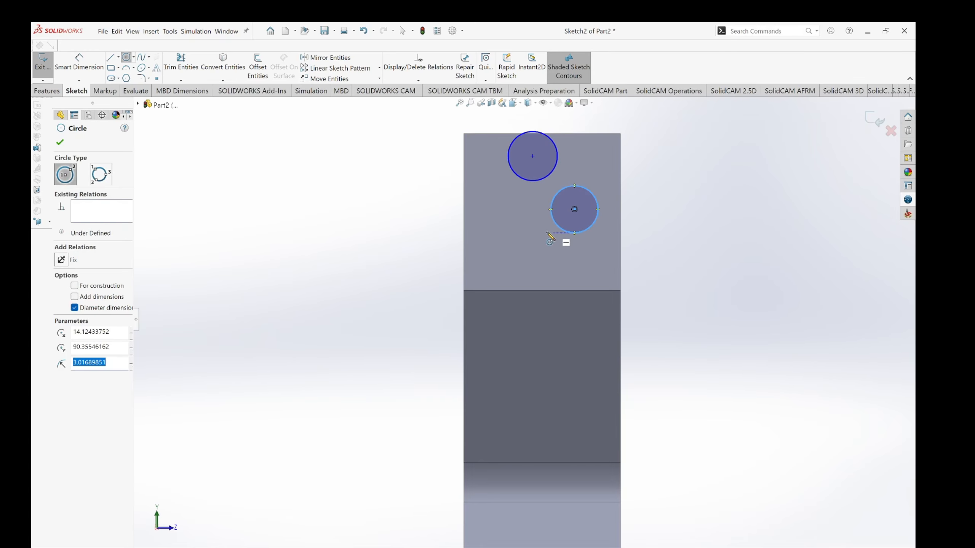
{"action": "left_click", "coordinate": [534, 246]}
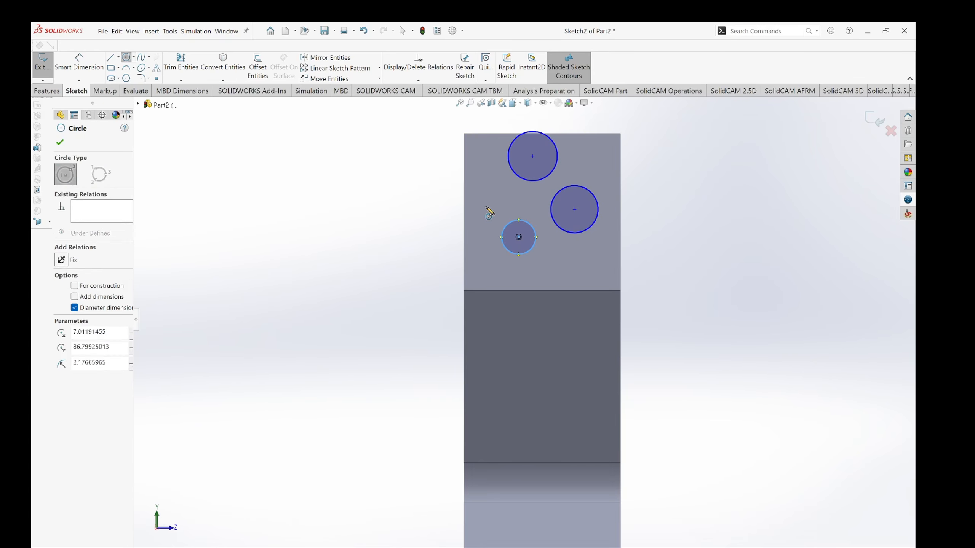
{"action": "left_click", "coordinate": [478, 195]}
{"action": "left_click", "coordinate": [456, 209]}
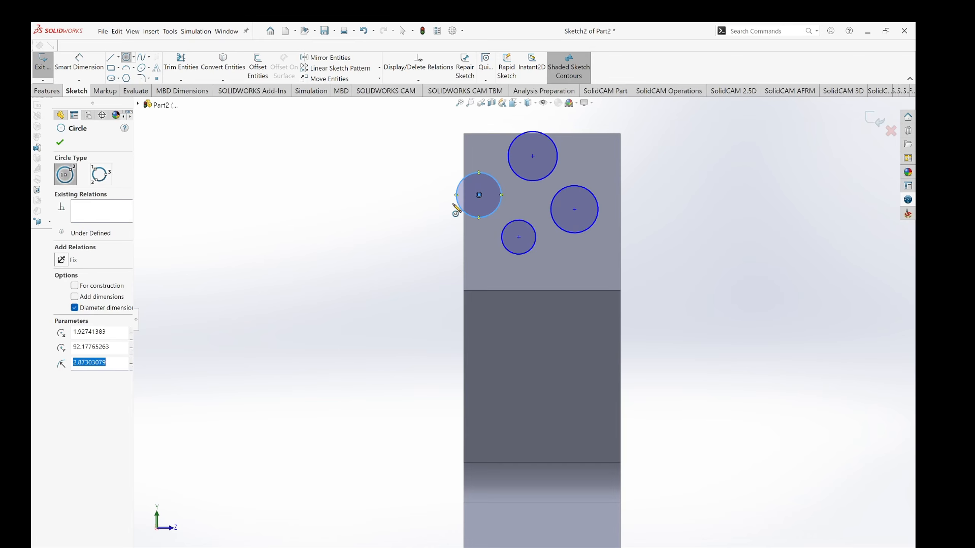
{"action": "key", "text": "Escape"}
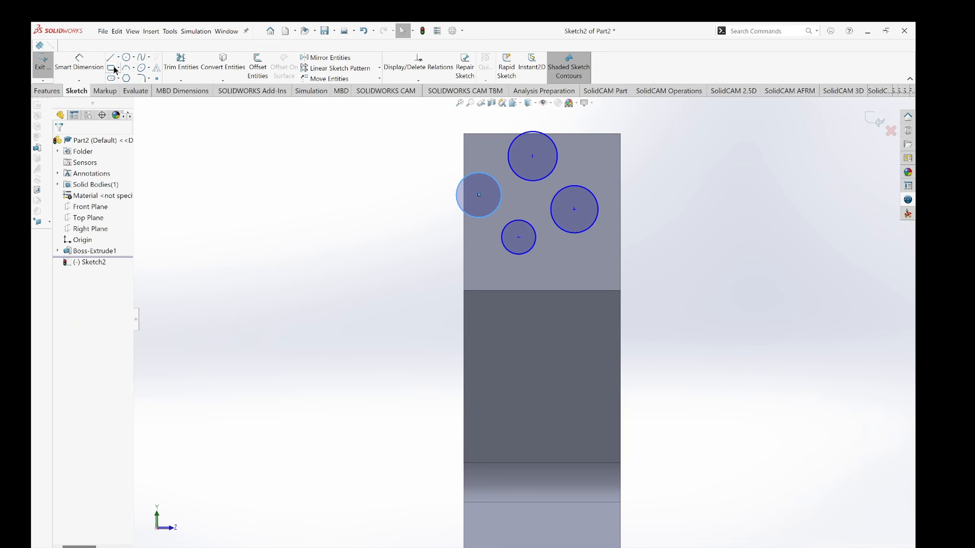
Dimension the uppermost circle's diameter as 4 in.
{"action": "left_click", "coordinate": [81, 65]}
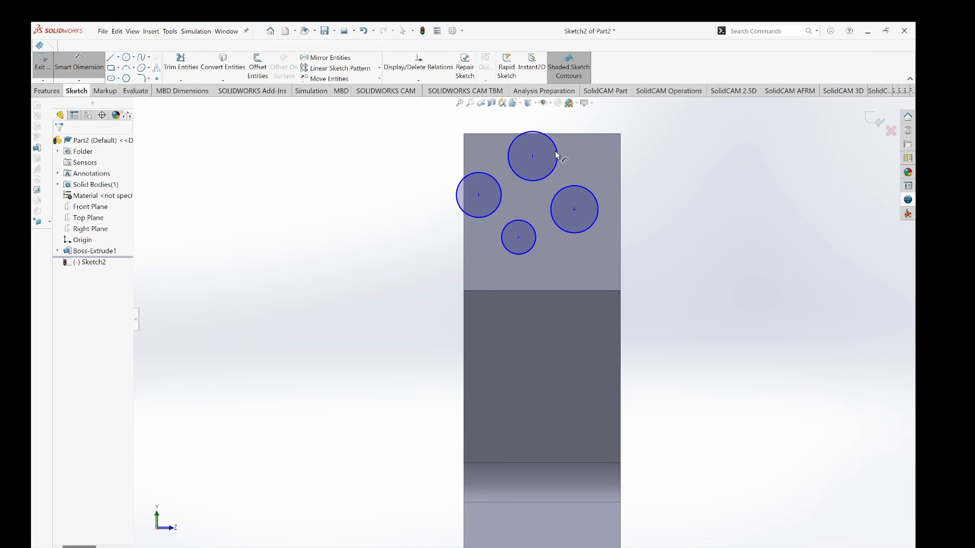
{"action": "left_click", "coordinate": [559, 163]}
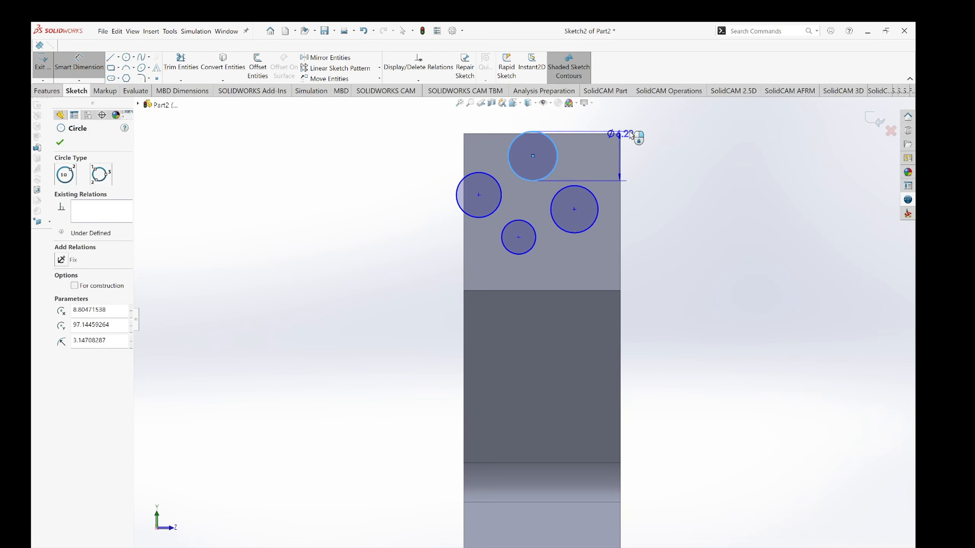
{"action": "left_click", "coordinate": [651, 125]}
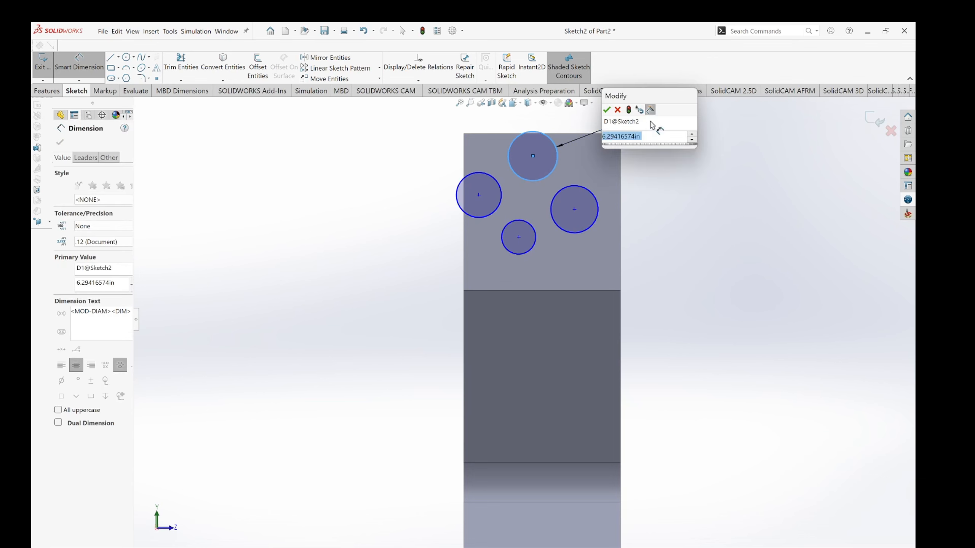
{"action": "type", "text": "4"}
{"action": "key", "text": "Return"}
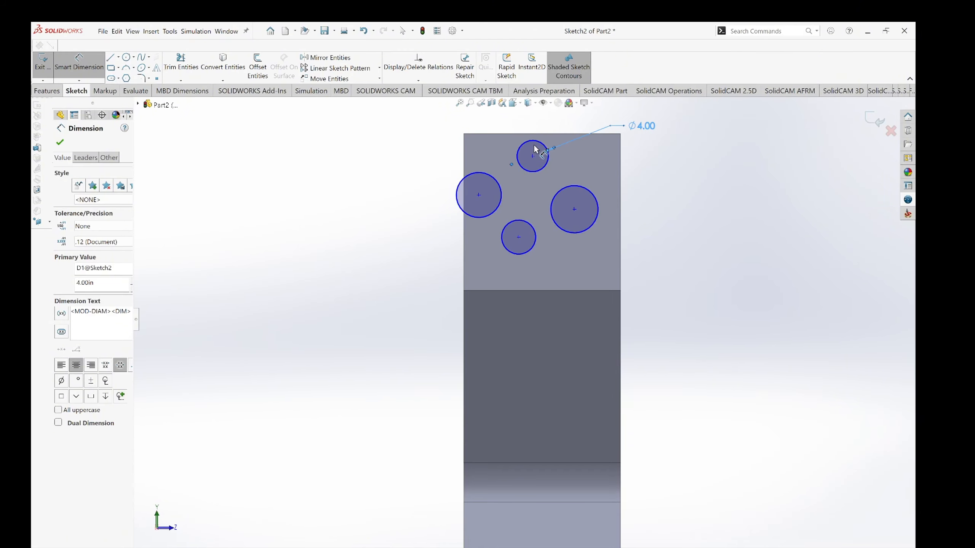
{"action": "key", "text": "Escape"}
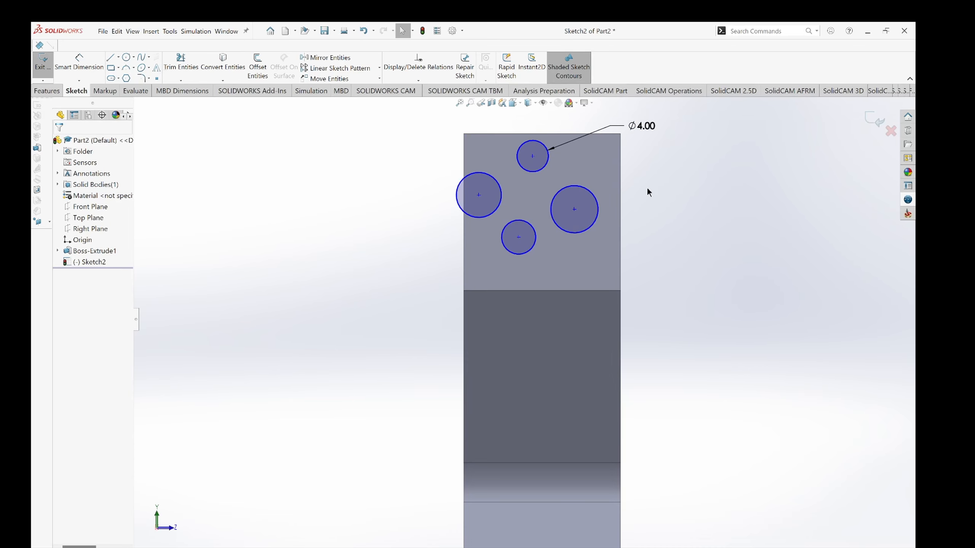
Apply an Equal relation to all four circles on the upper end face.
{"action": "left_click", "coordinate": [536, 174]}
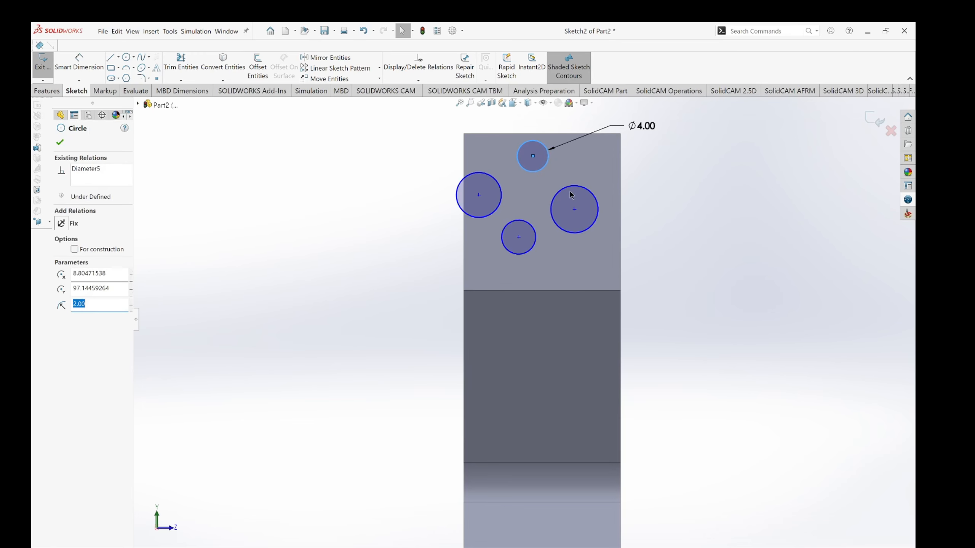
{"action": "left_click", "coordinate": [577, 190], "text": "ctrl"}
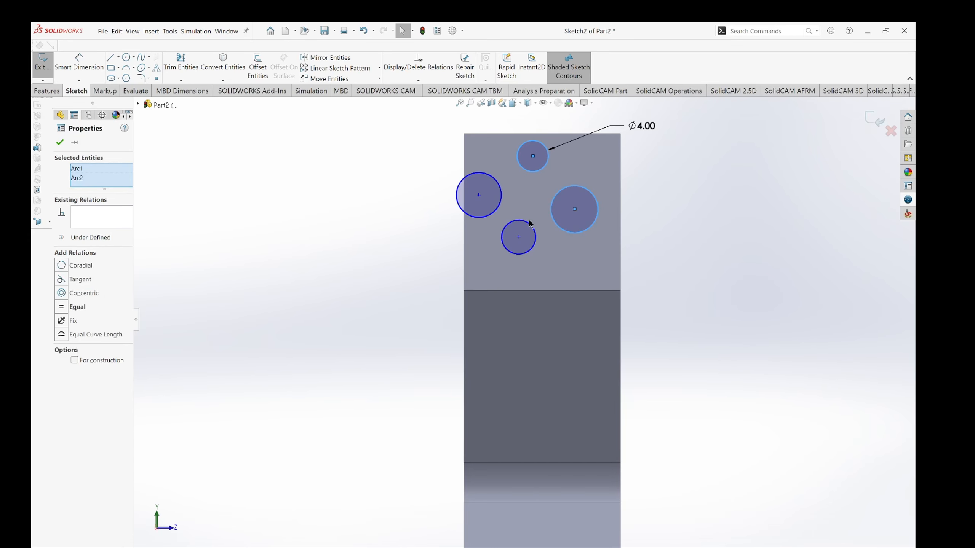
{"action": "left_click", "coordinate": [535, 230], "text": "ctrl"}
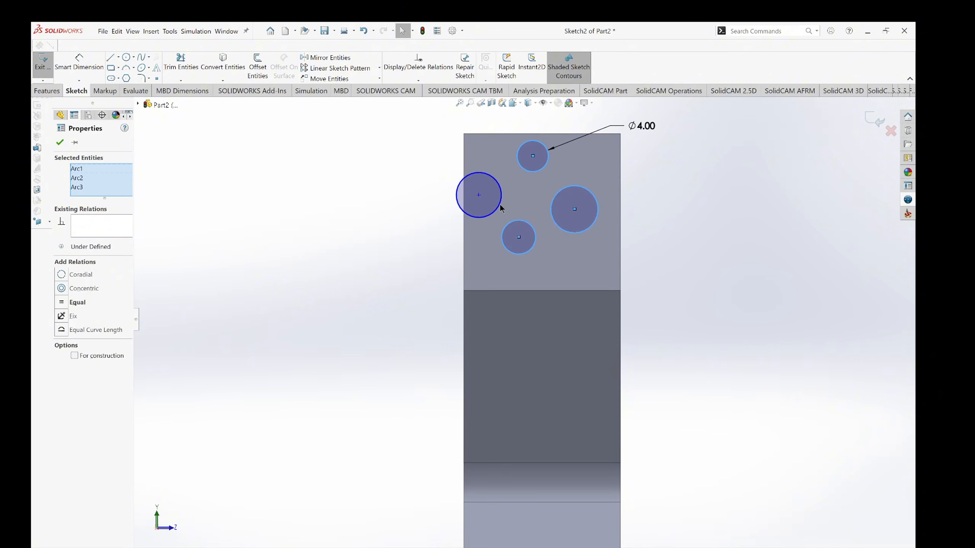
{"action": "left_click", "coordinate": [500, 206], "text": "ctrl"}
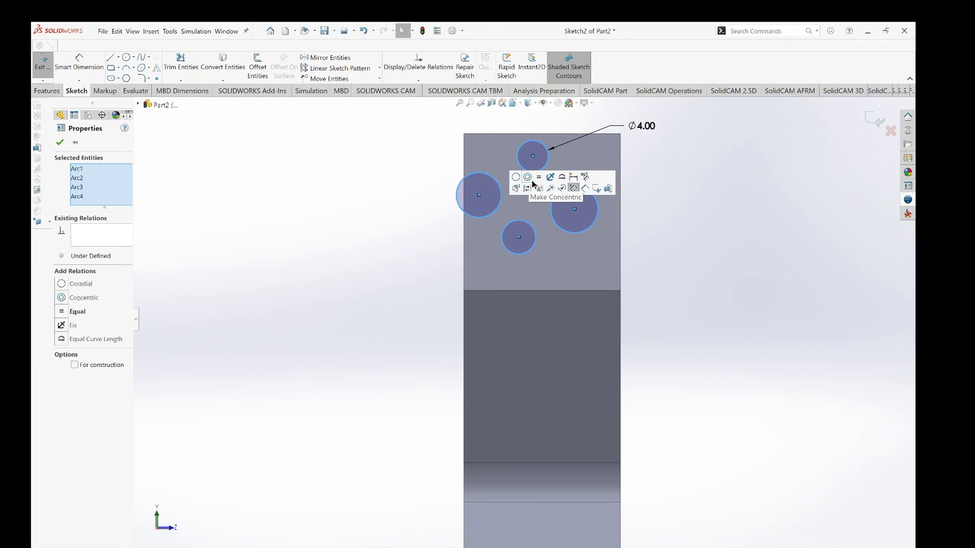
{"action": "left_click", "coordinate": [539, 179]}
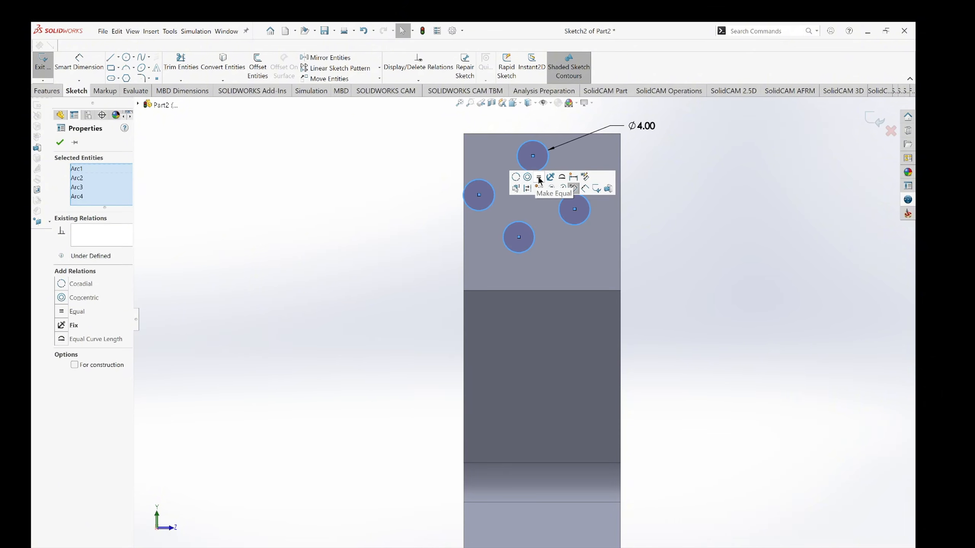
{"action": "left_click", "coordinate": [783, 256]}
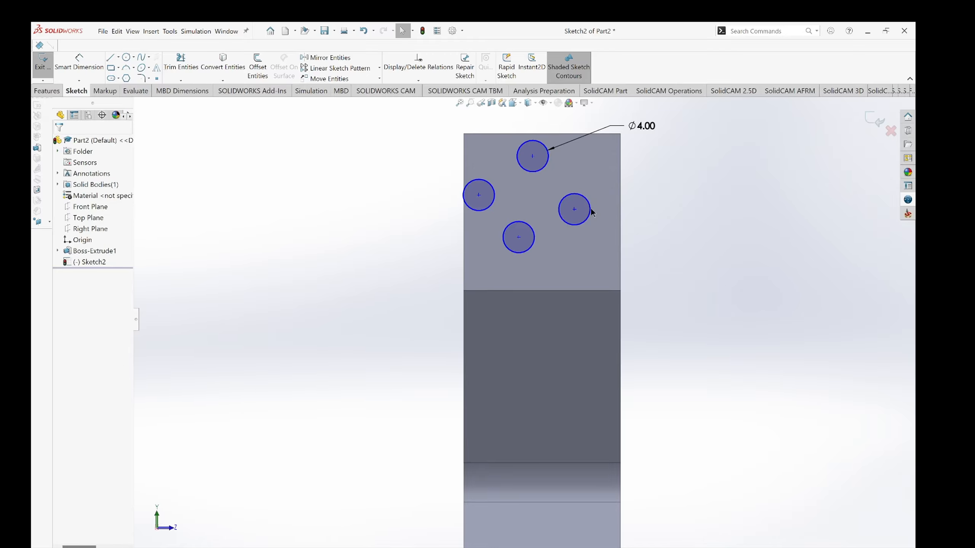
{"action": "left_click", "coordinate": [83, 58]}
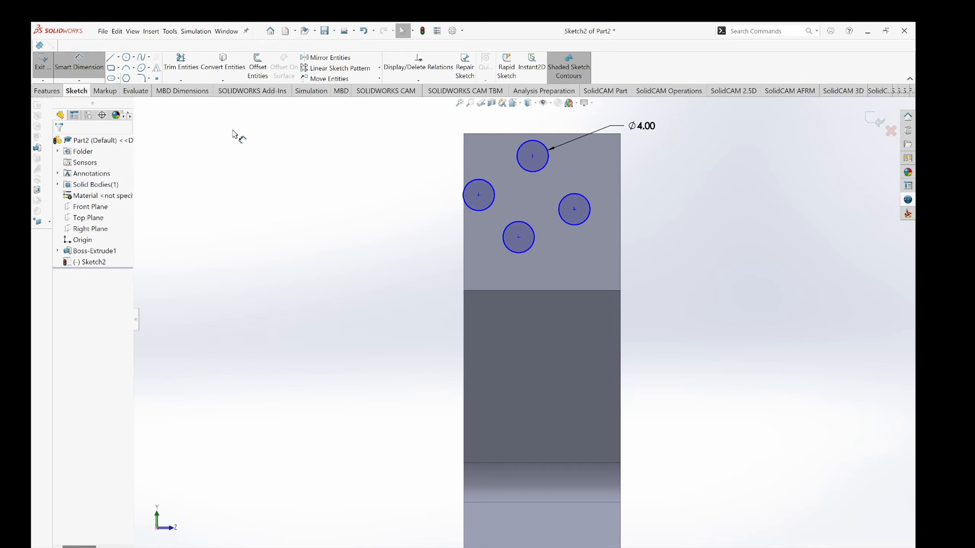
{"action": "left_click", "coordinate": [572, 225]}
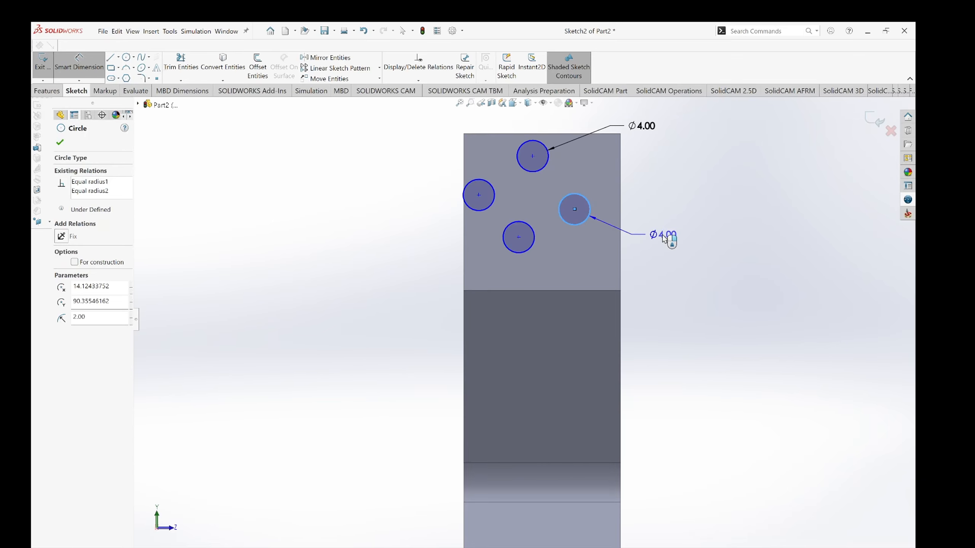
{"action": "key", "text": "Escape"}
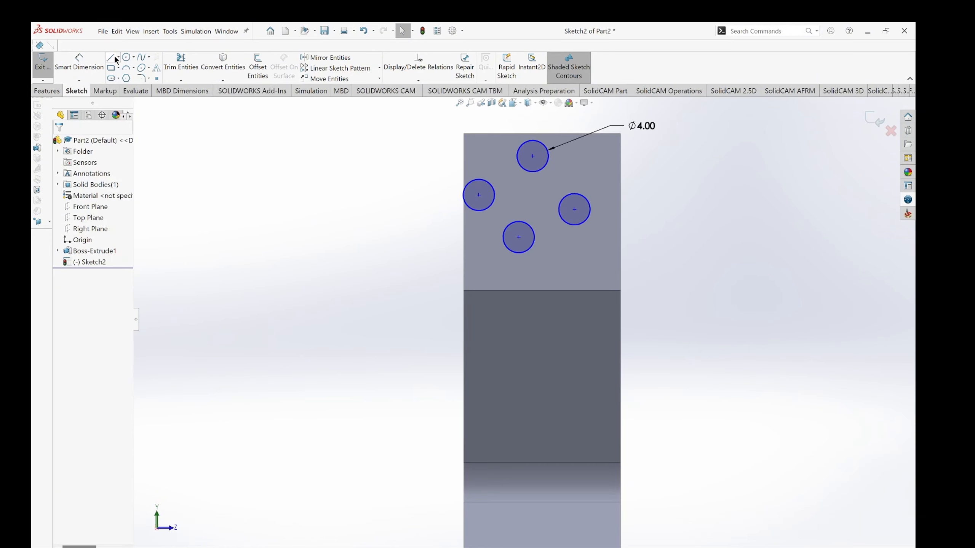
Dimension the rightmost circle's center 5 in from the face's right edge.
{"action": "left_click", "coordinate": [81, 70]}
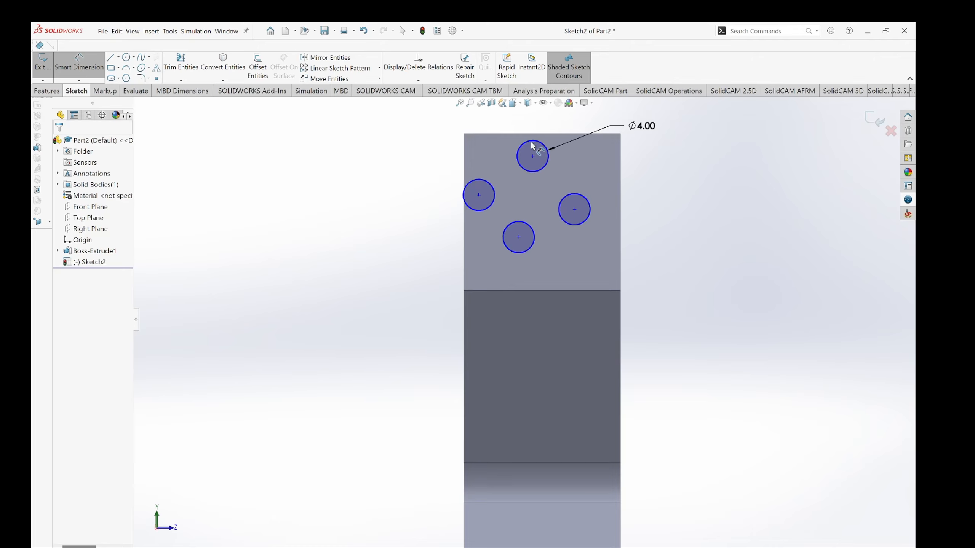
{"action": "left_click", "coordinate": [588, 201]}
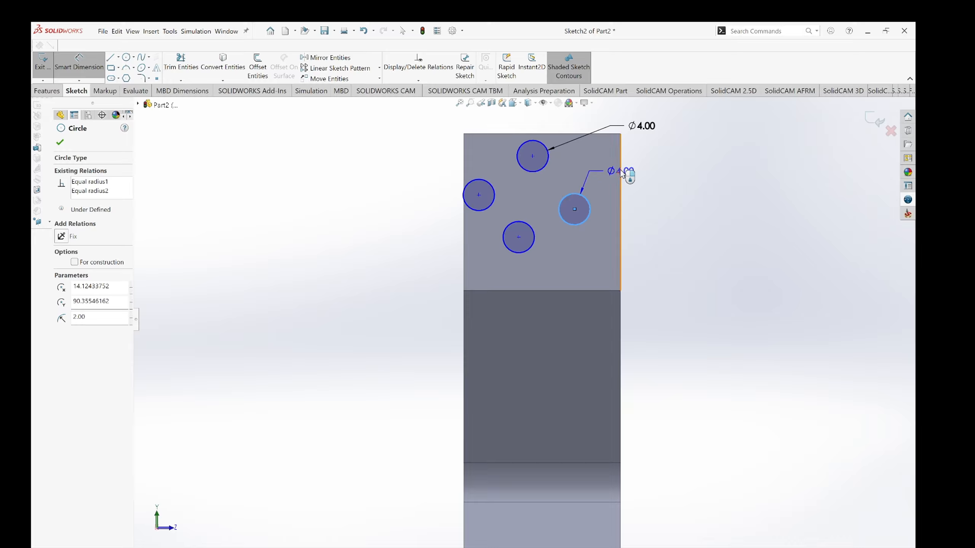
{"action": "left_click", "coordinate": [620, 170]}
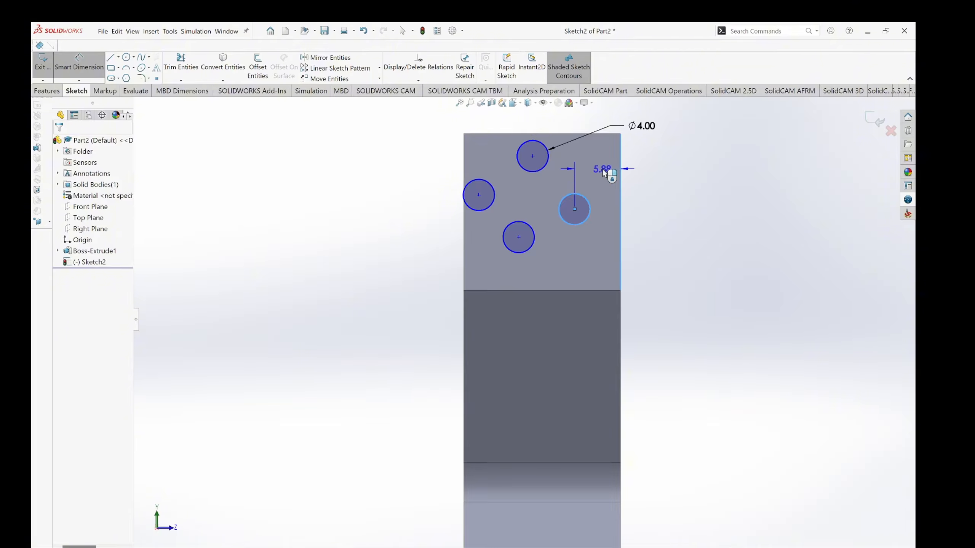
{"action": "left_click", "coordinate": [604, 173]}
{"action": "type", "text": "5.87566248in"}
{"action": "key", "text": "Return"}
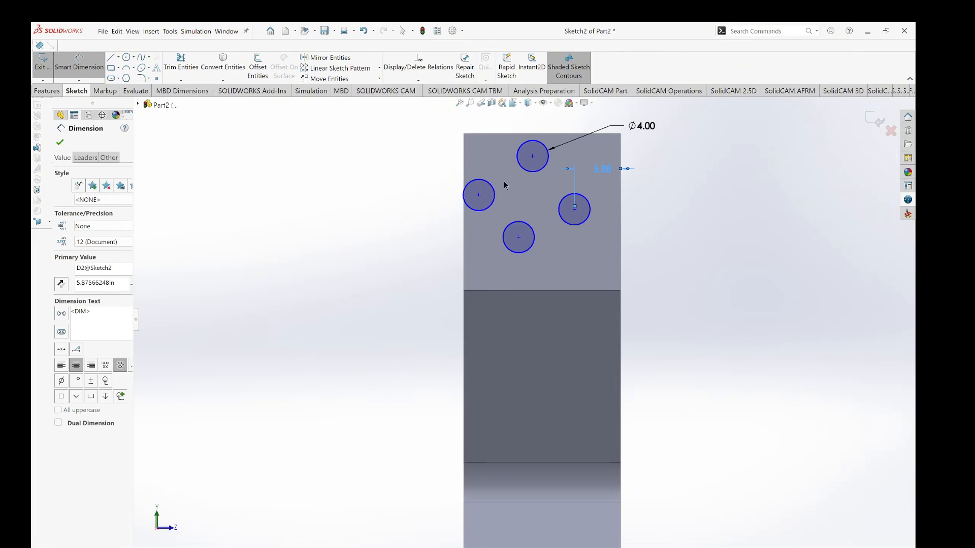
Dimension the leftmost circle's center 5 in from the face's left edge.
{"action": "left_click", "coordinate": [484, 184]}
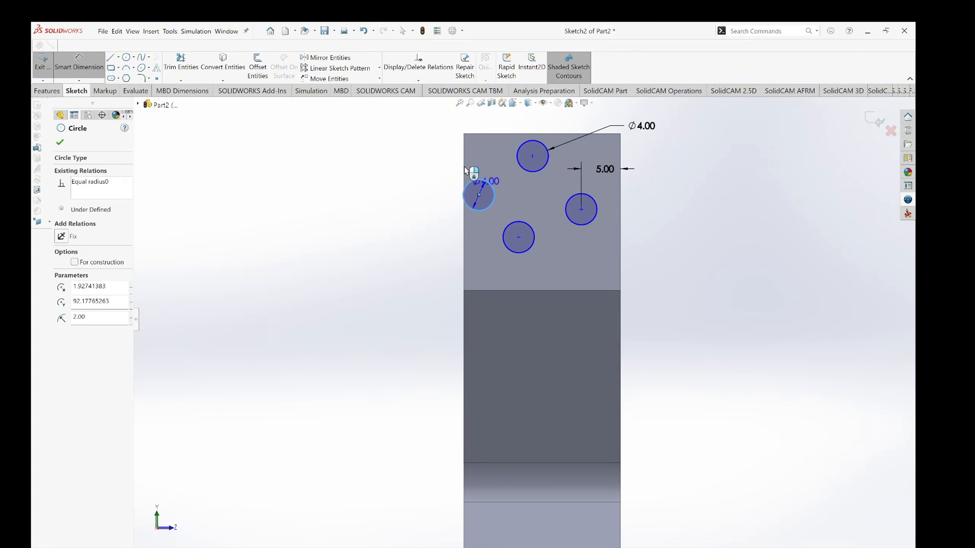
{"action": "left_click", "coordinate": [465, 172]}
{"action": "left_click", "coordinate": [427, 177]}
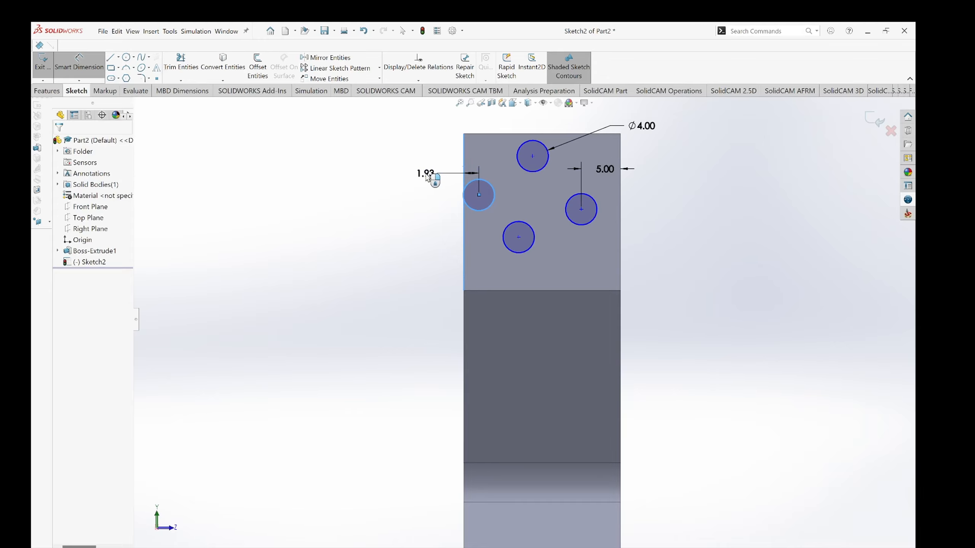
{"action": "type", "text": "5"}
{"action": "key", "text": "Return"}
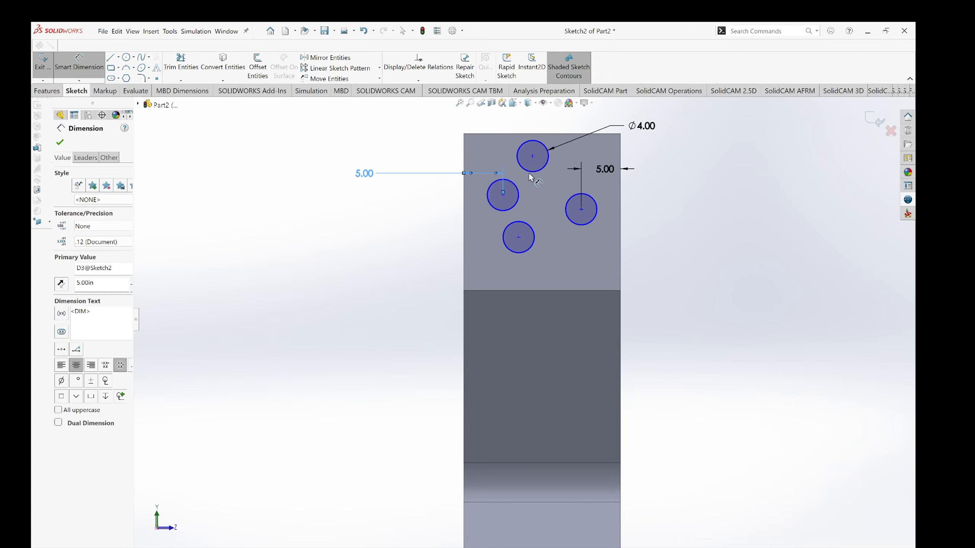
Dimension the horizontal distance between the centers of the uppermost and rightmost circles as 5 in.
{"action": "left_click", "coordinate": [538, 173]}
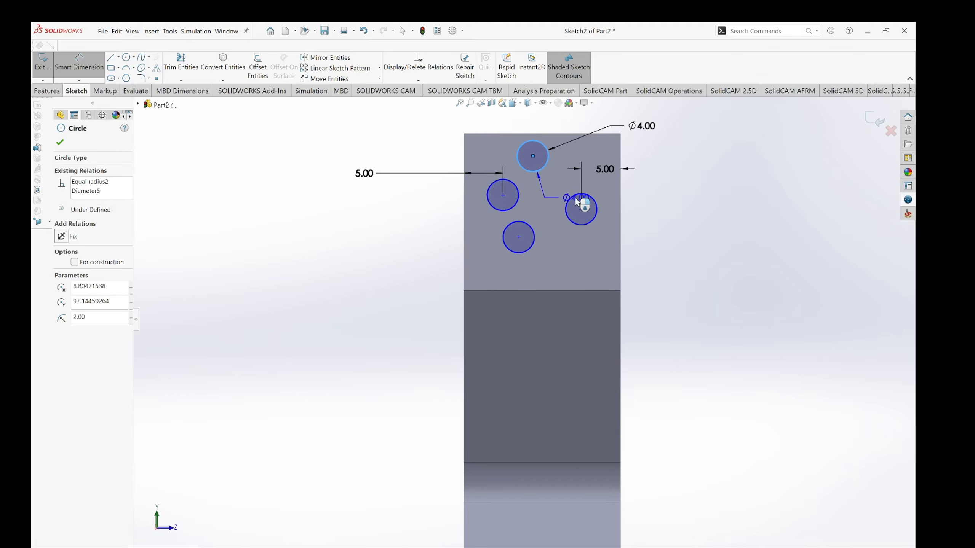
{"action": "left_click", "coordinate": [579, 204]}
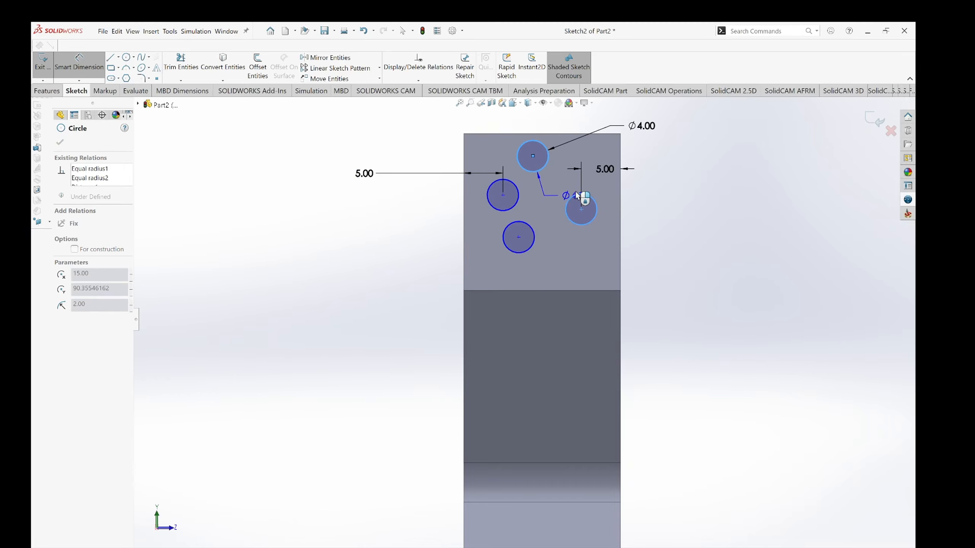
{"action": "left_click", "coordinate": [561, 129]}
{"action": "left_click", "coordinate": [560, 128]}
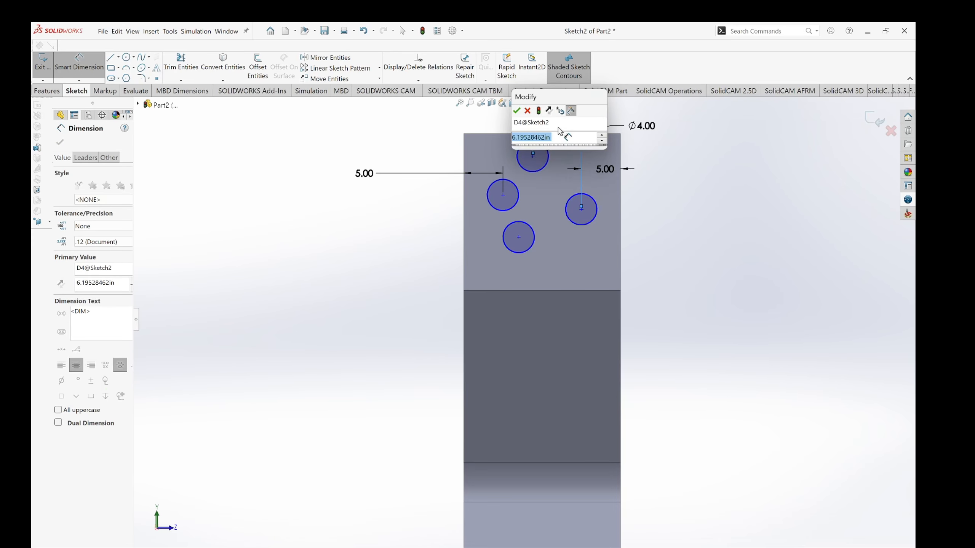
{"action": "key", "text": "Return"}
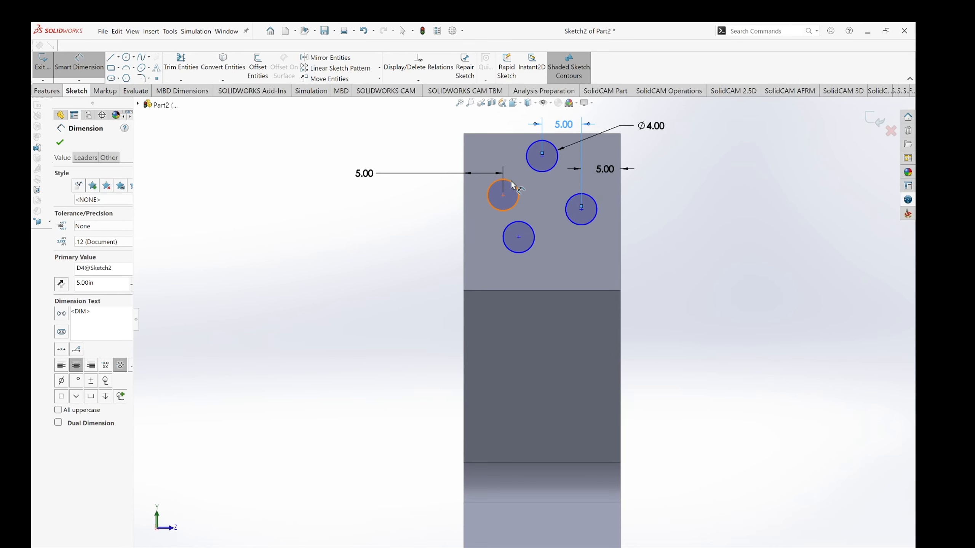
Try to add a horizontal dimension between the centers of the leftmost and uppermost circles.
{"action": "left_click", "coordinate": [524, 156]}
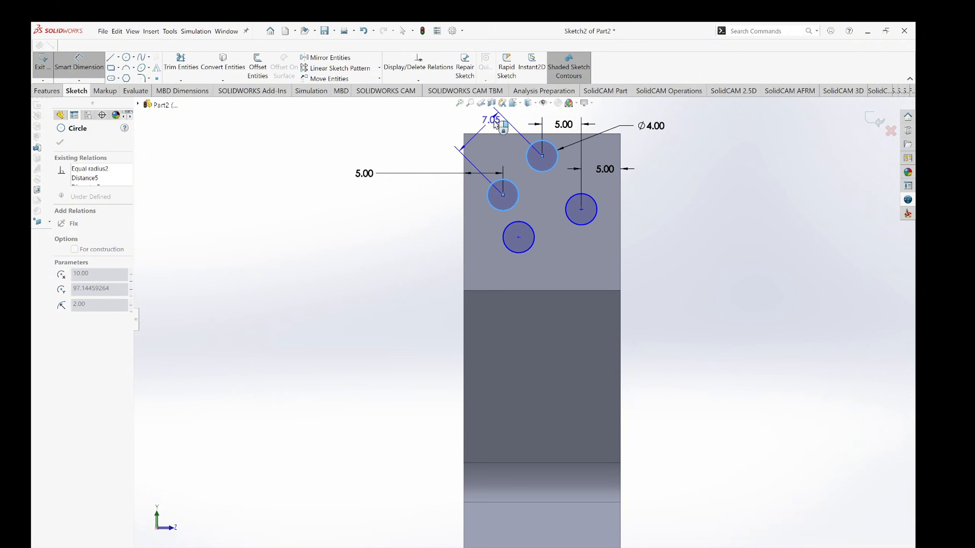
{"action": "left_click", "coordinate": [524, 125]}
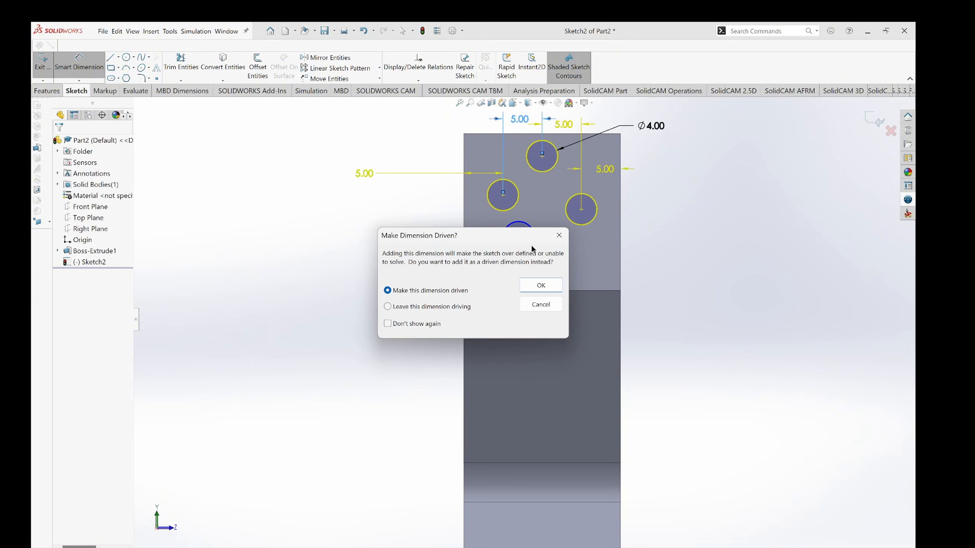
{"action": "left_click", "coordinate": [559, 235]}
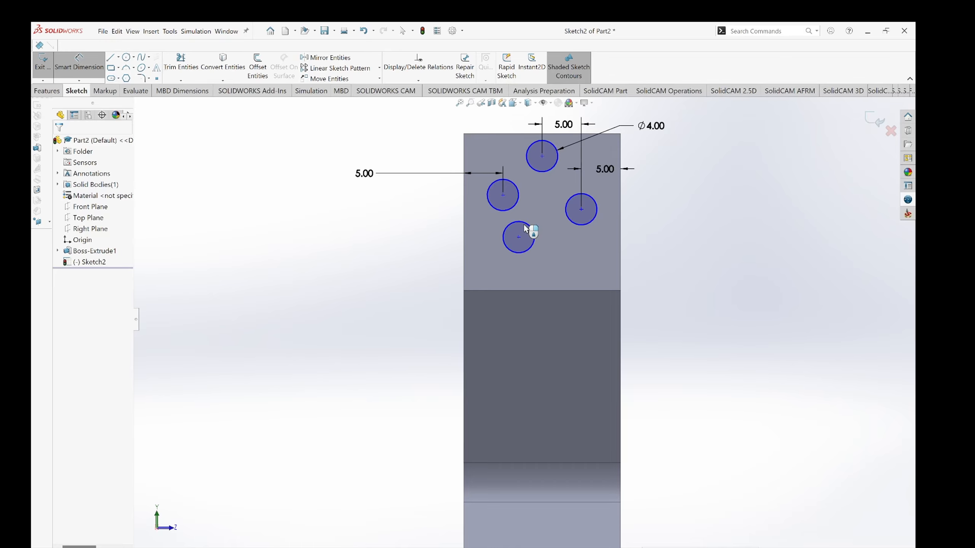
{"action": "left_click", "coordinate": [517, 203]}
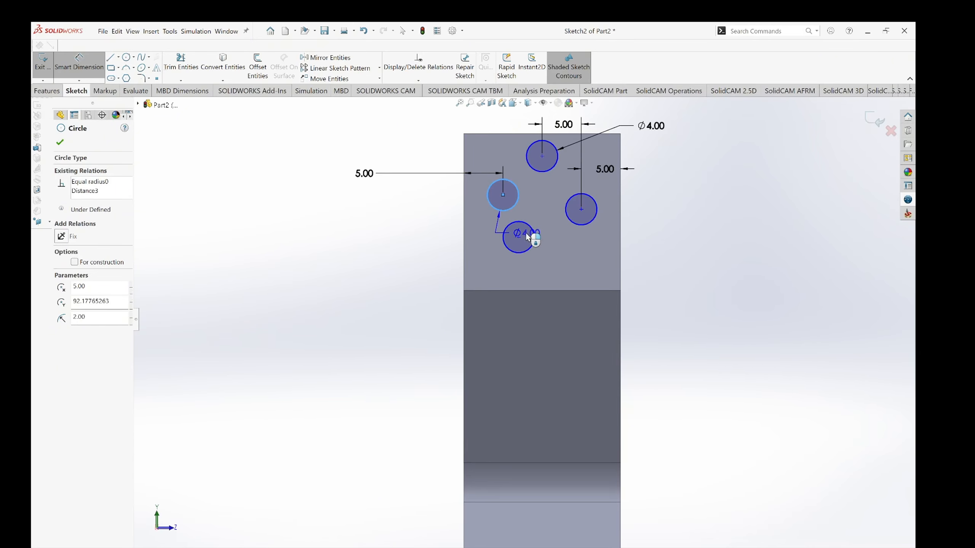
{"action": "key", "text": "Escape"}
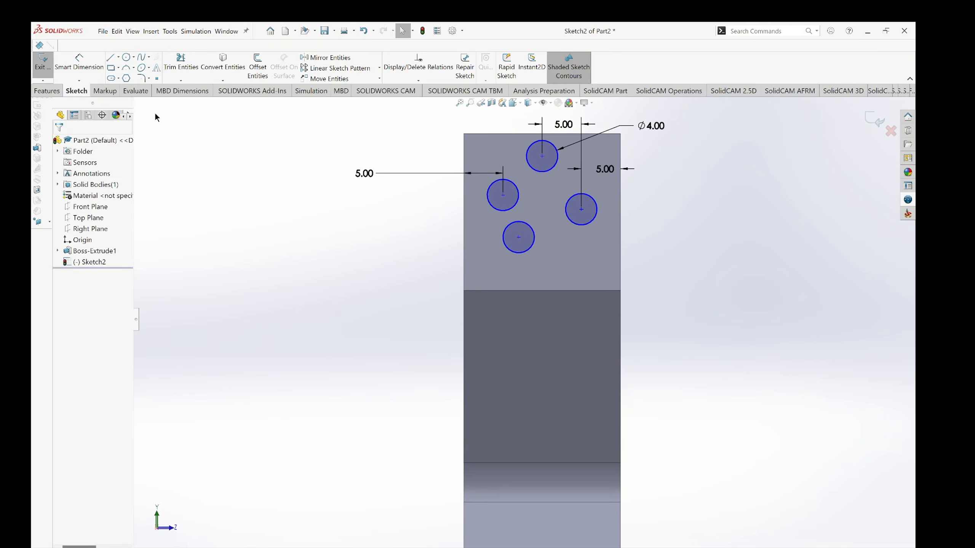
Dimension the horizontal distance between the centers of the lowest and leftmost circles as 5 in.
{"action": "left_click", "coordinate": [88, 71]}
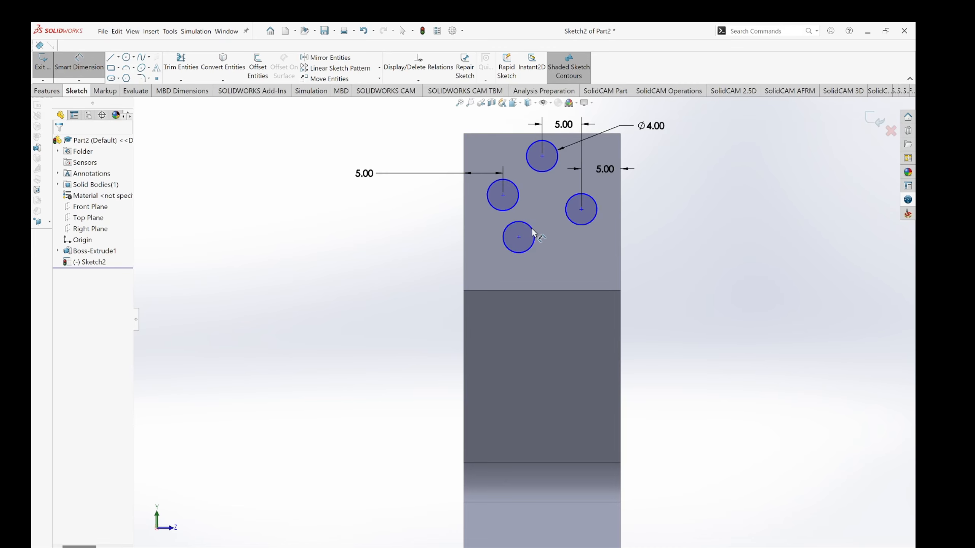
{"action": "left_click", "coordinate": [533, 232]}
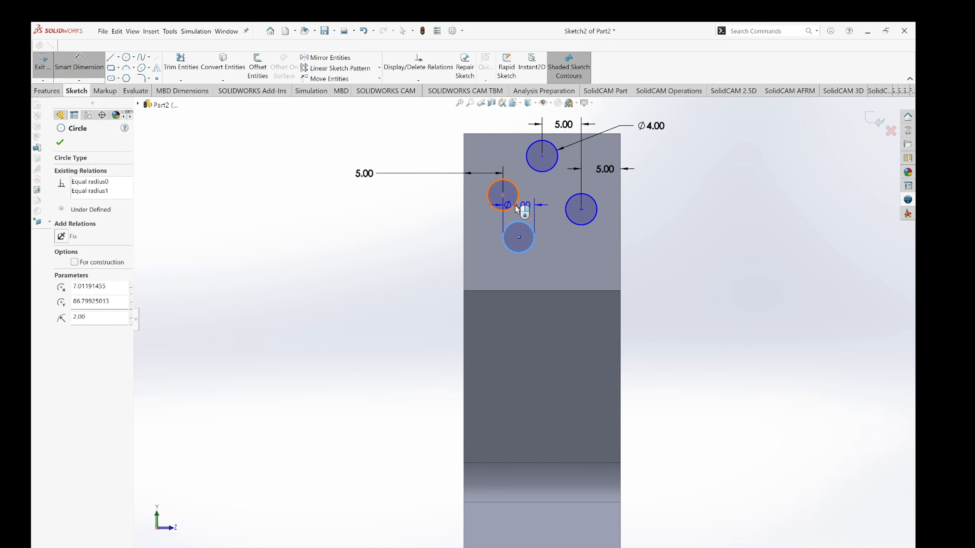
{"action": "left_click", "coordinate": [513, 206]}
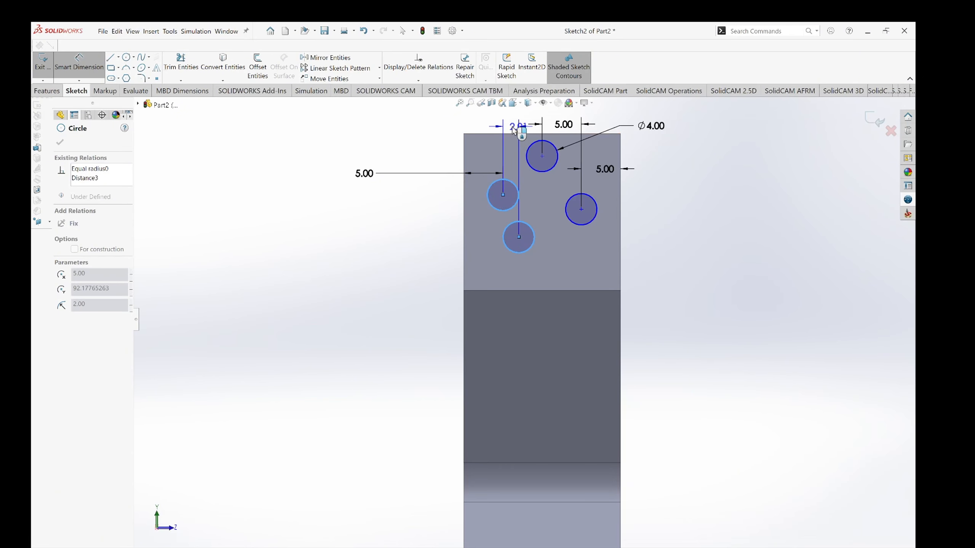
{"action": "left_click", "coordinate": [512, 128]}
{"action": "type", "text": "5"}
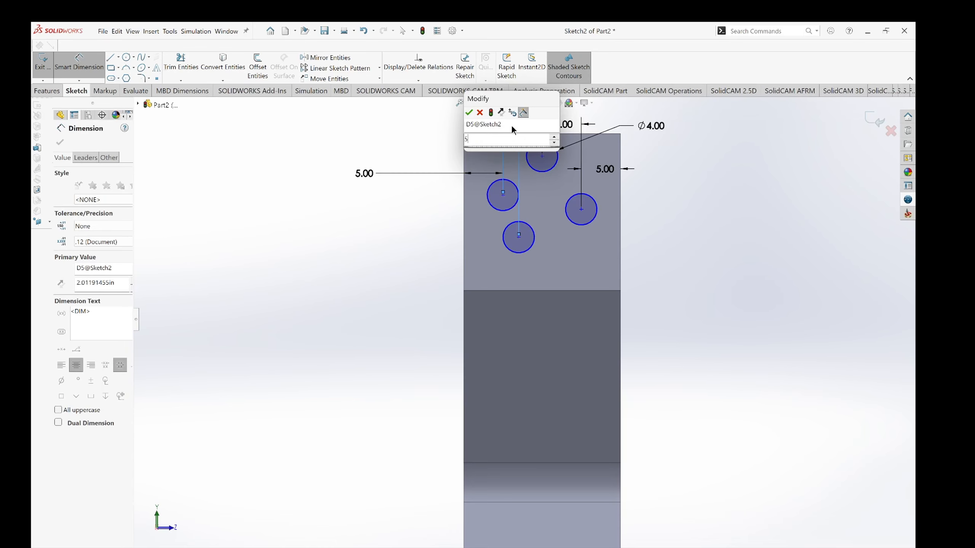
{"action": "key", "text": "Return"}
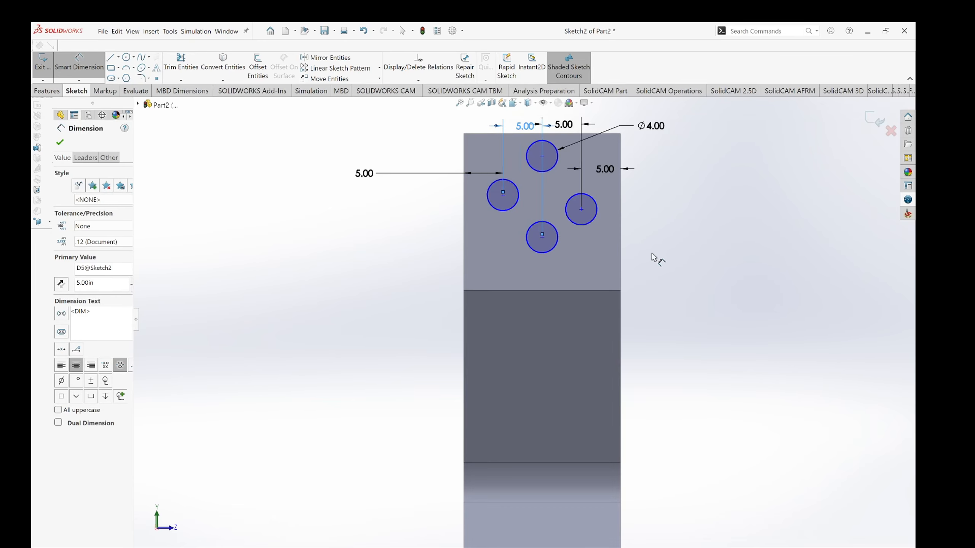
Dimension the uppermost circle's center 5 in below the face's top edge.
{"action": "left_click", "coordinate": [557, 153]}
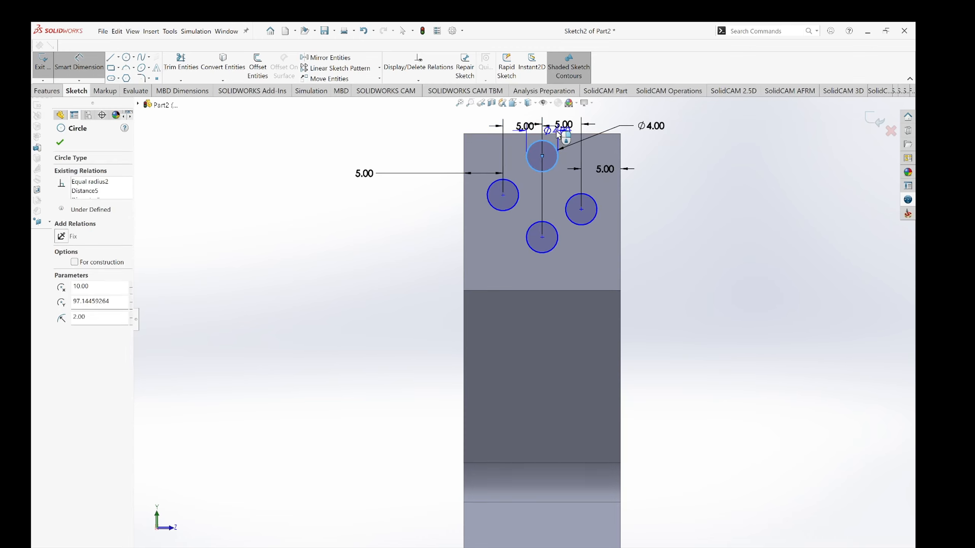
{"action": "left_click", "coordinate": [556, 133]}
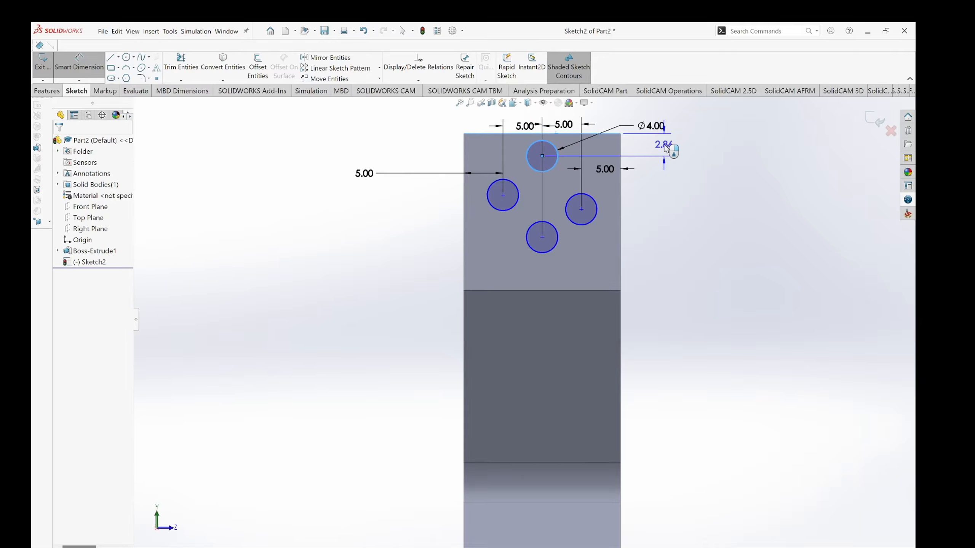
{"action": "left_click", "coordinate": [666, 149]}
{"action": "type", "text": "5.00in"}
{"action": "key", "text": "Return"}
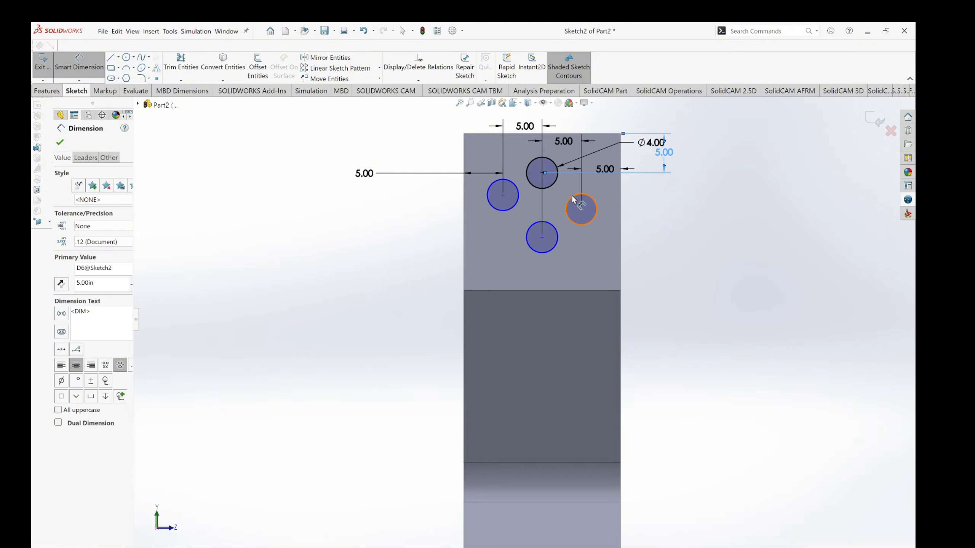
Dimension the vertical distance between the centers of the uppermost and rightmost circles as 5 in.
{"action": "left_click", "coordinate": [571, 197]}
{"action": "left_click", "coordinate": [558, 183]}
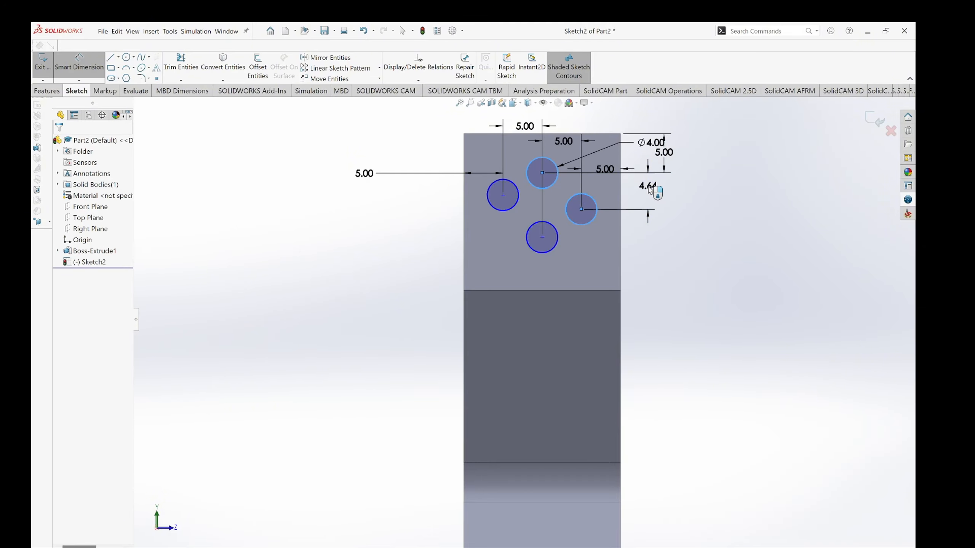
{"action": "left_click", "coordinate": [648, 189]}
{"action": "type", "text": "5.00in"}
{"action": "key", "text": "Return"}
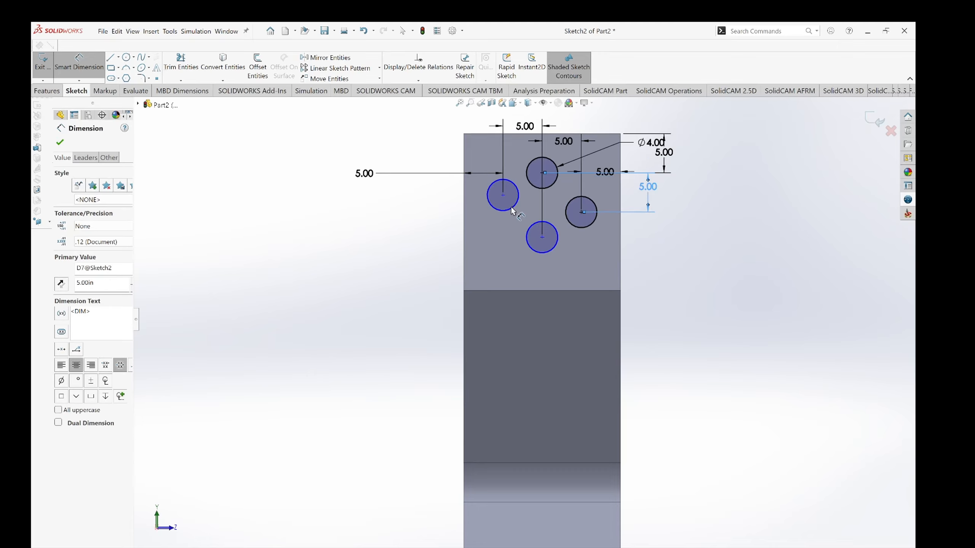
Dimension the vertical distance between the centers of the uppermost and leftmost circles as 5 in.
{"action": "left_click", "coordinate": [529, 183]}
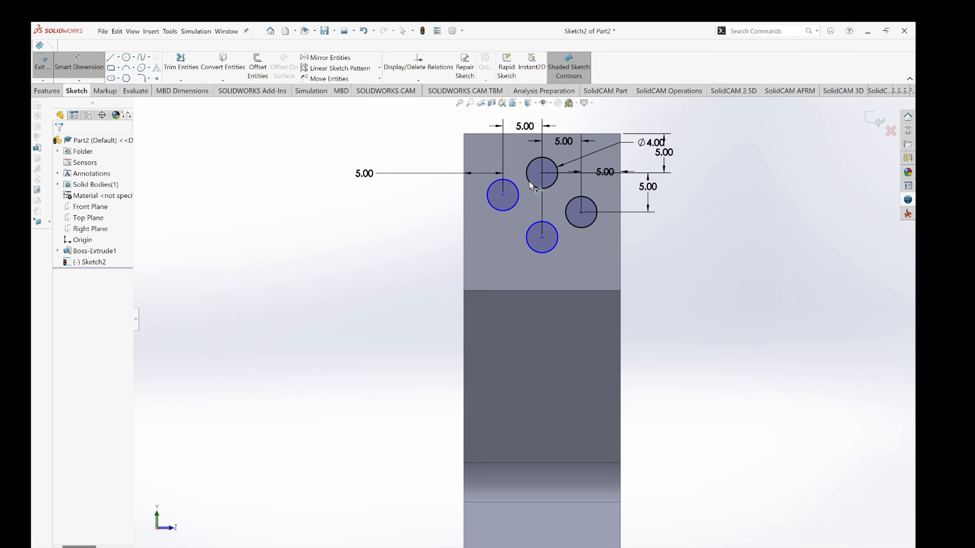
{"action": "left_click", "coordinate": [517, 203]}
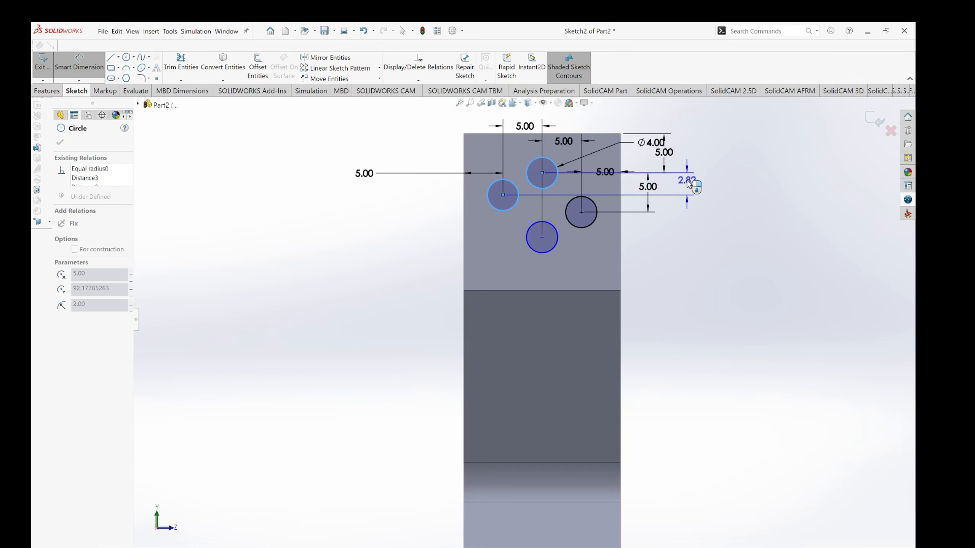
{"action": "left_click", "coordinate": [688, 184]}
{"action": "type", "text": "5"}
{"action": "key", "text": "Return"}
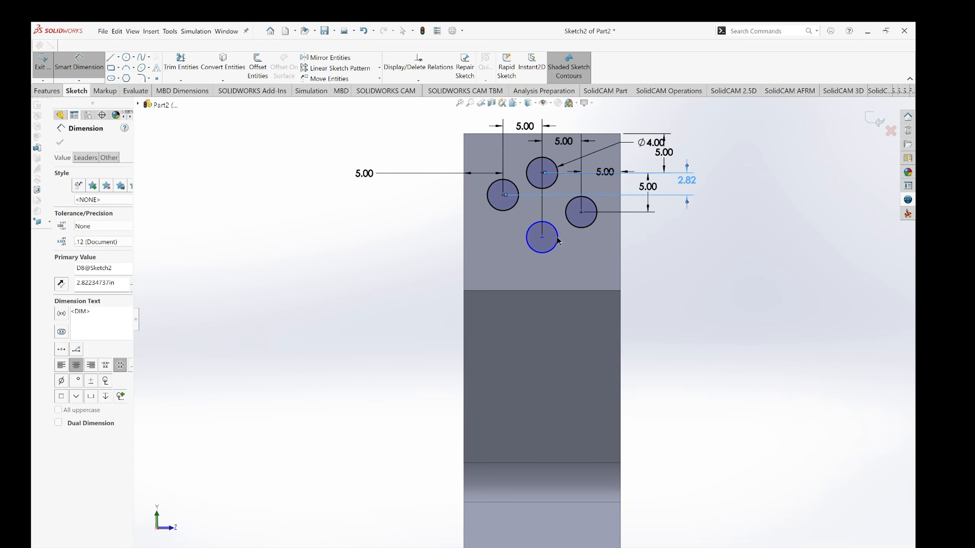
Dimension the vertical distance between the centers of the lowest and rightmost circles as 5 in and end dimensioning.
{"action": "left_click", "coordinate": [557, 252]}
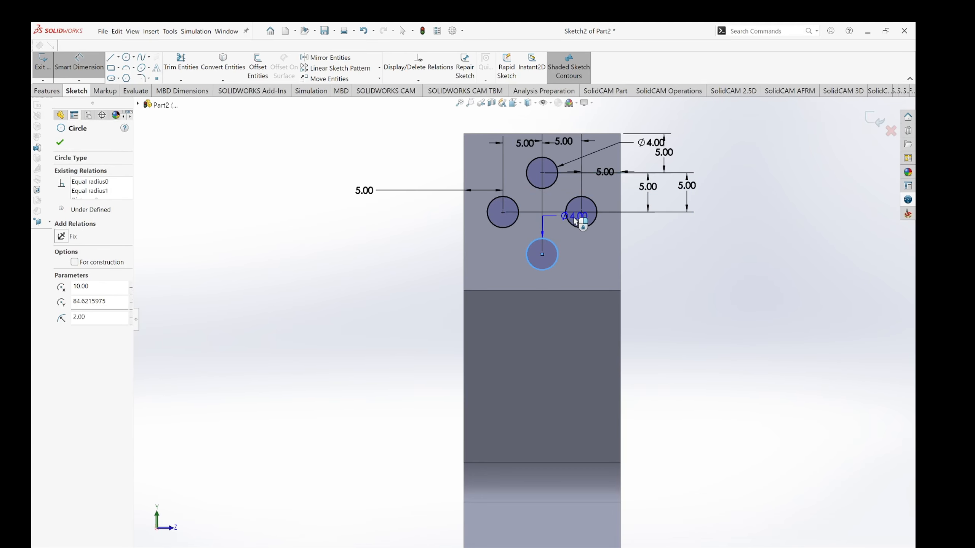
{"action": "left_click", "coordinate": [571, 224]}
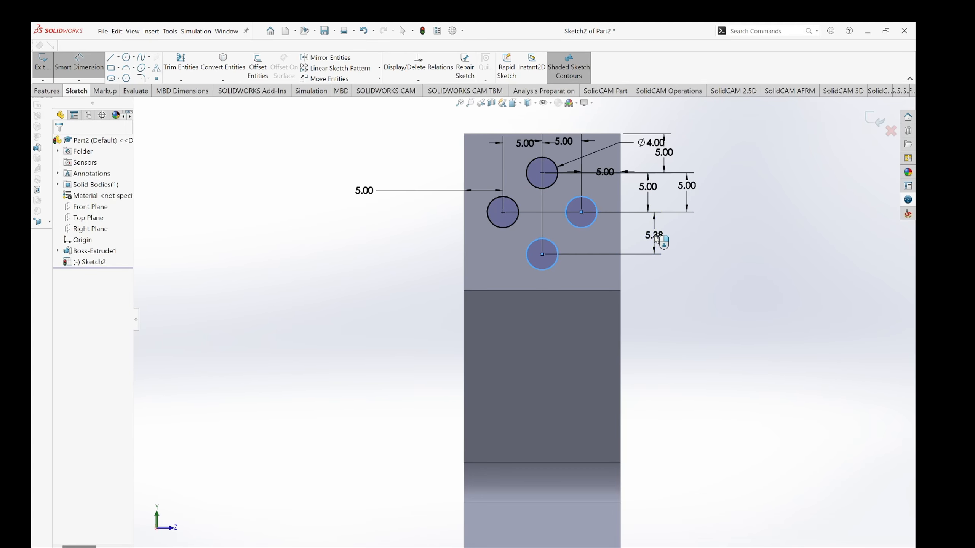
{"action": "left_click", "coordinate": [655, 238]}
{"action": "type", "text": "5"}
{"action": "key", "text": "Return"}
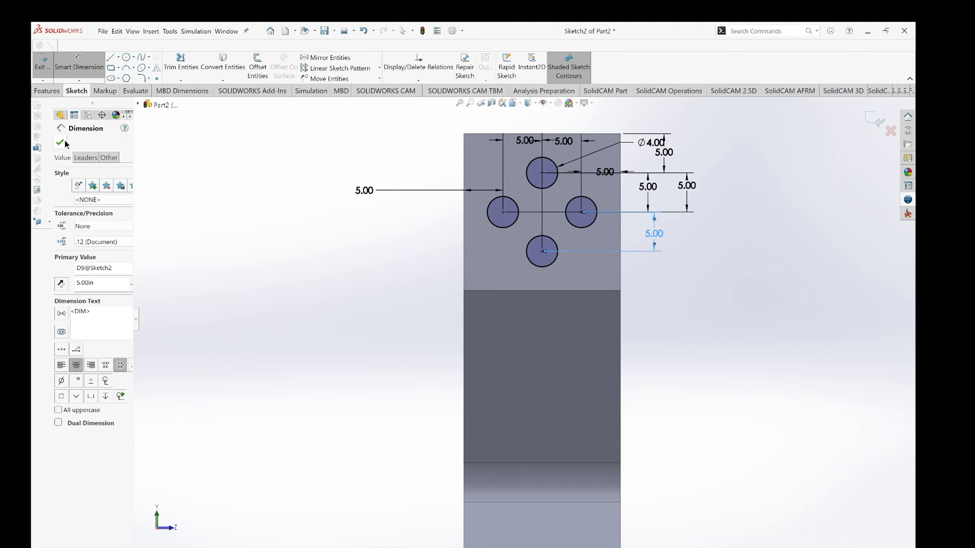
{"action": "key", "text": "Escape"}
Cut the four circles through the arm's upper end with a blind Extruded Cut 24.28 in deep.
{"action": "left_click", "coordinate": [47, 91]}
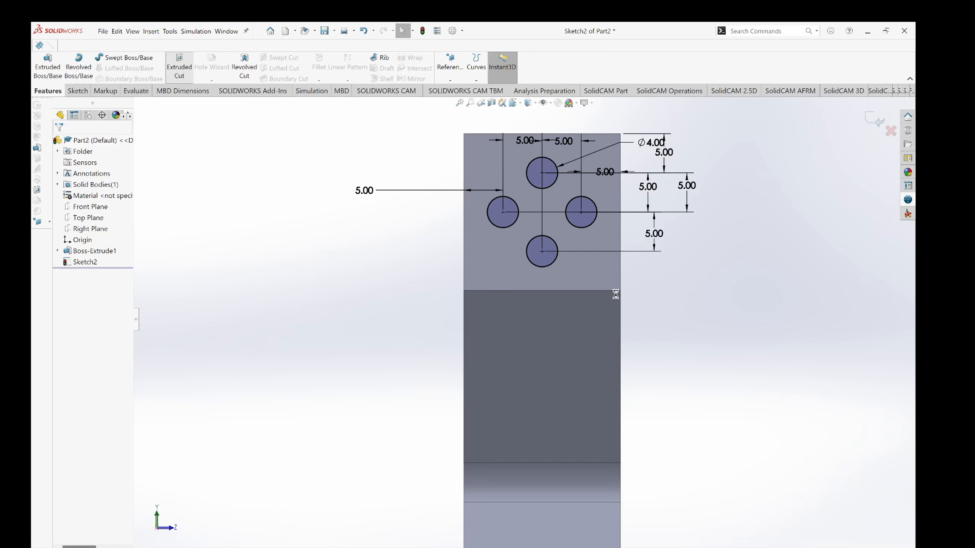
{"action": "middle_click_drag", "start_coordinate": [612, 299], "coordinate": [515, 286]}
{"action": "left_click_drag", "start_coordinate": [468, 235], "coordinate": [553, 237]}
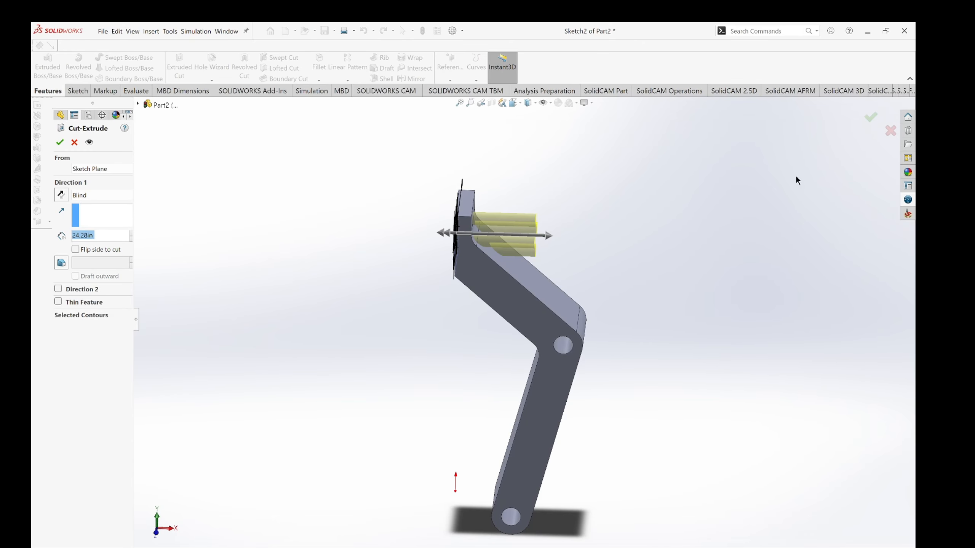
{"action": "left_click", "coordinate": [871, 117]}
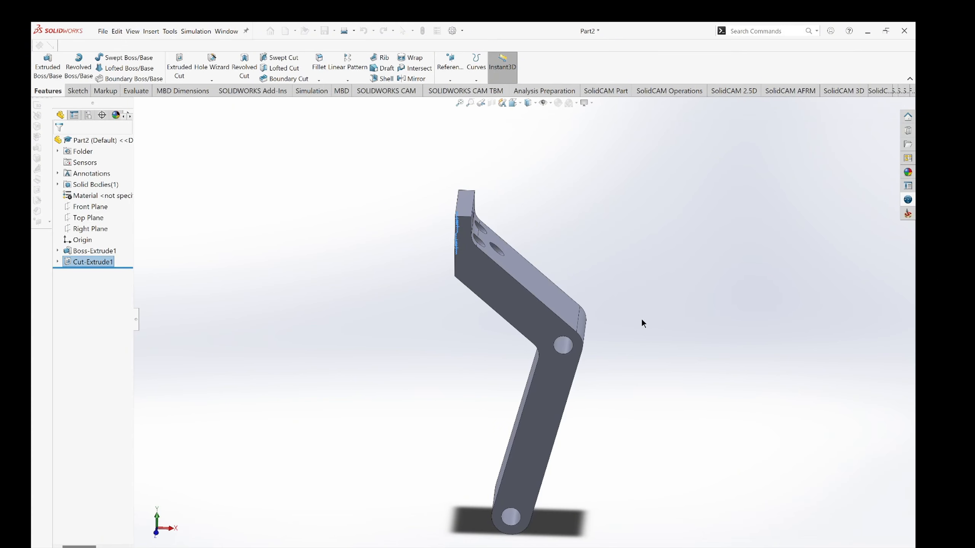
{"action": "middle_click_drag", "start_coordinate": [413, 344], "coordinate": [349, 310]}
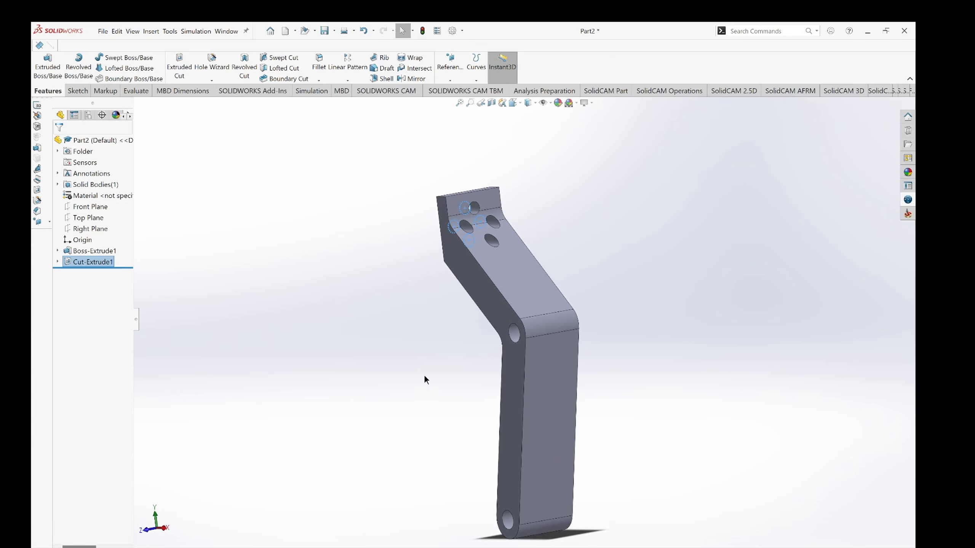
{"action": "middle_click_drag", "start_coordinate": [433, 407], "coordinate": [430, 368]}
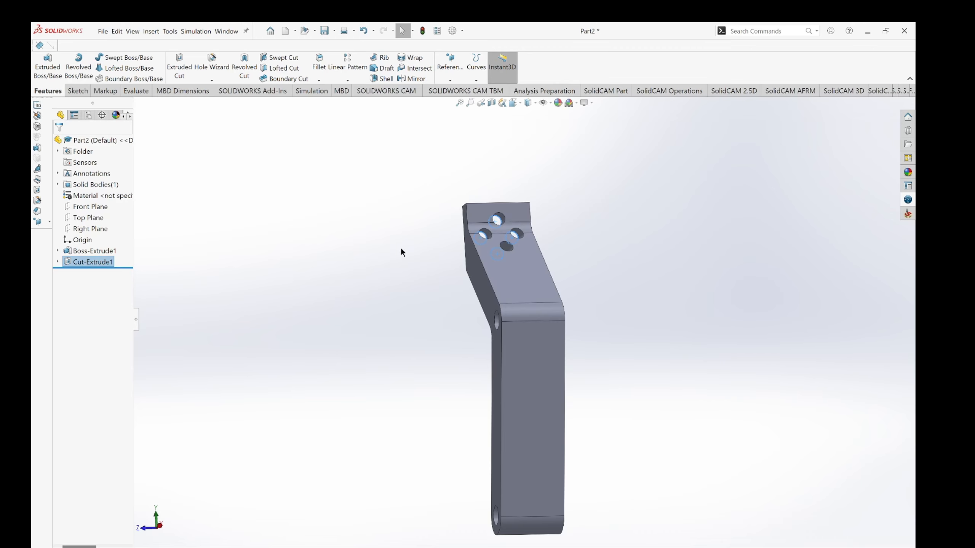
{"action": "middle_click_drag", "start_coordinate": [402, 251], "coordinate": [591, 215]}
{"action": "key", "text": "Escape"}
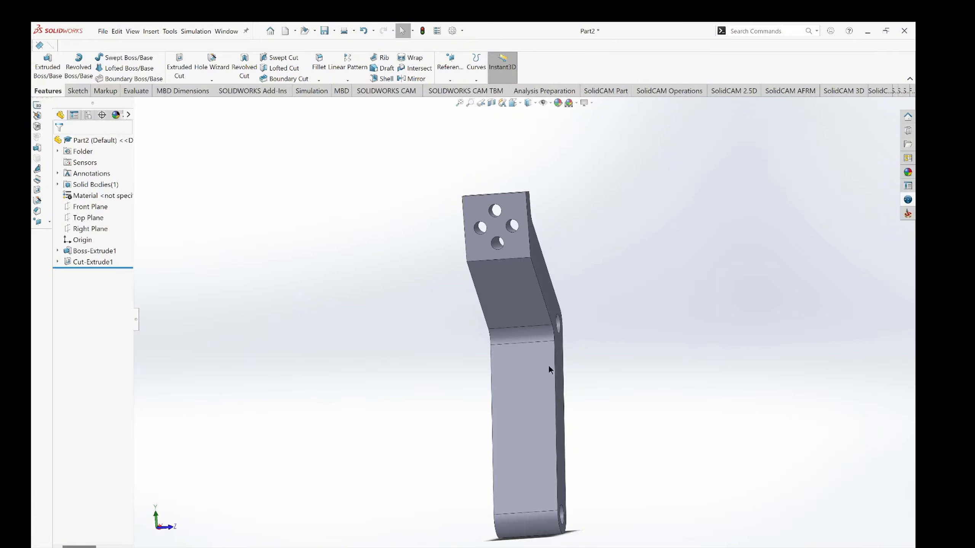
{"action": "middle_click_drag", "start_coordinate": [629, 353], "coordinate": [552, 377]}
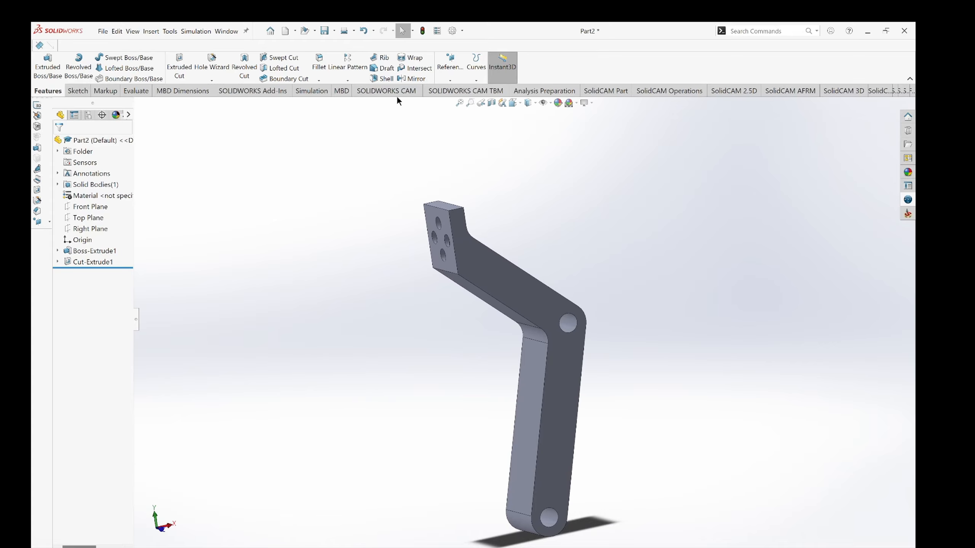
Create a reference plane offset 0.10 in from the Right Plane.
{"action": "left_click", "coordinate": [441, 70]}
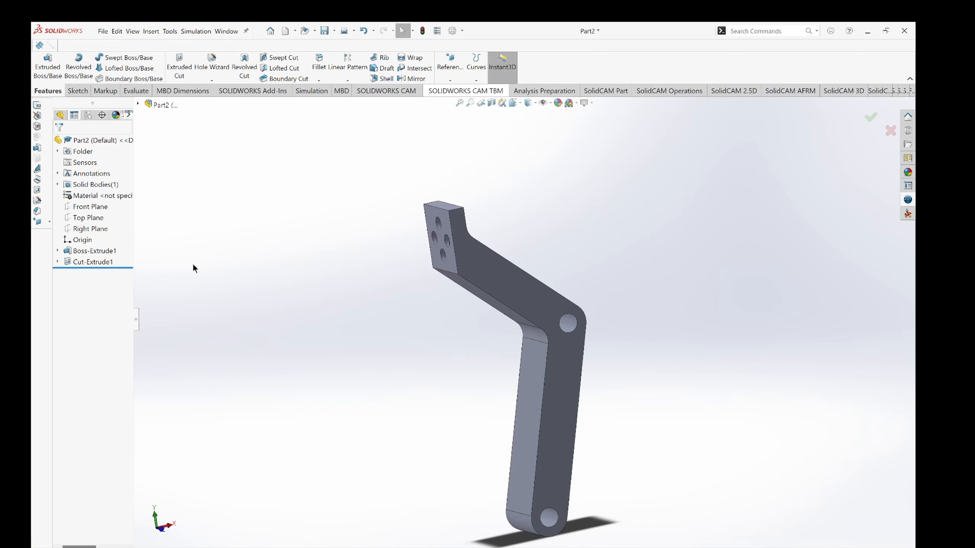
{"action": "left_click", "coordinate": [138, 104]}
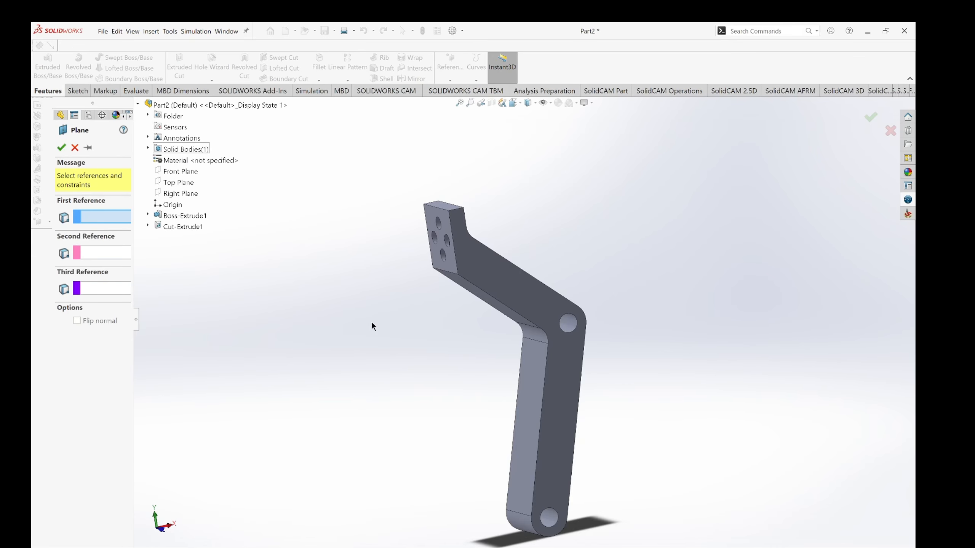
{"action": "middle_click_drag", "start_coordinate": [371, 324], "coordinate": [286, 335]}
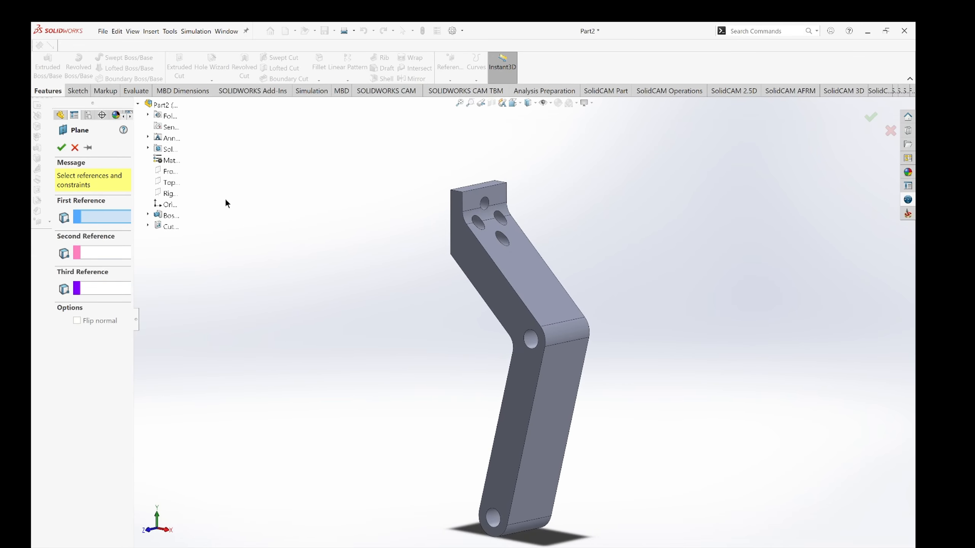
{"action": "left_click", "coordinate": [172, 194]}
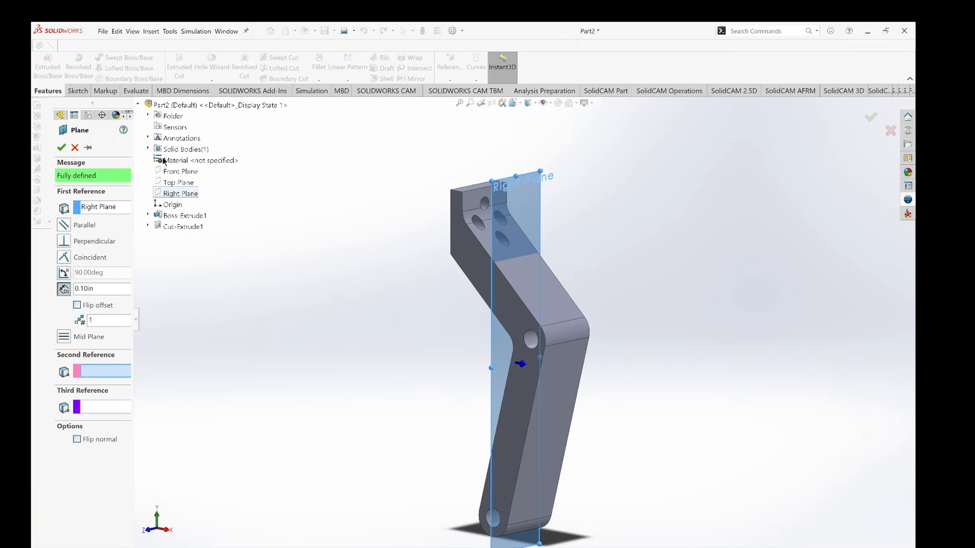
{"action": "left_click", "coordinate": [61, 147]}
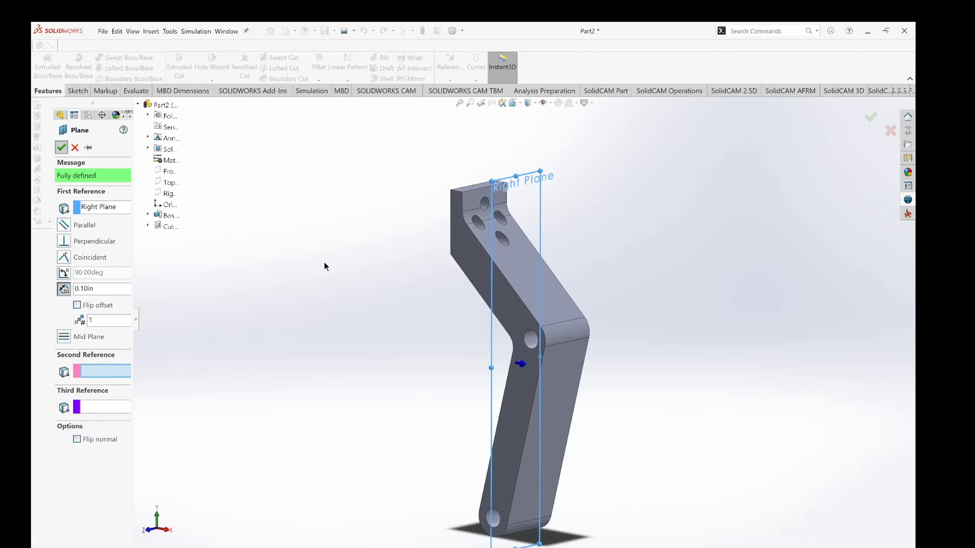
Start a new sketch on the new offset reference plane.
{"action": "left_click", "coordinate": [78, 91]}
{"action": "left_click", "coordinate": [43, 62]}
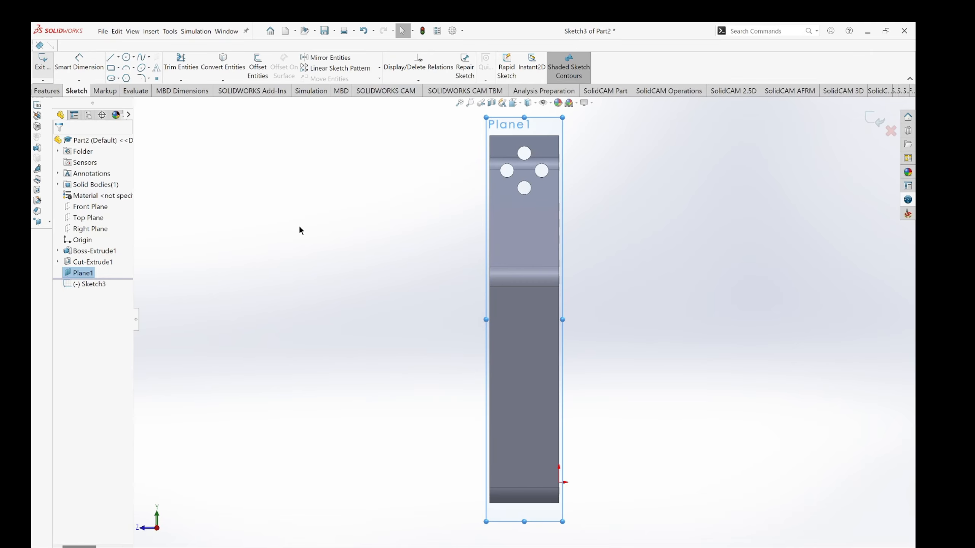
{"action": "middle_click_drag", "start_coordinate": [413, 227], "coordinate": [463, 271]}
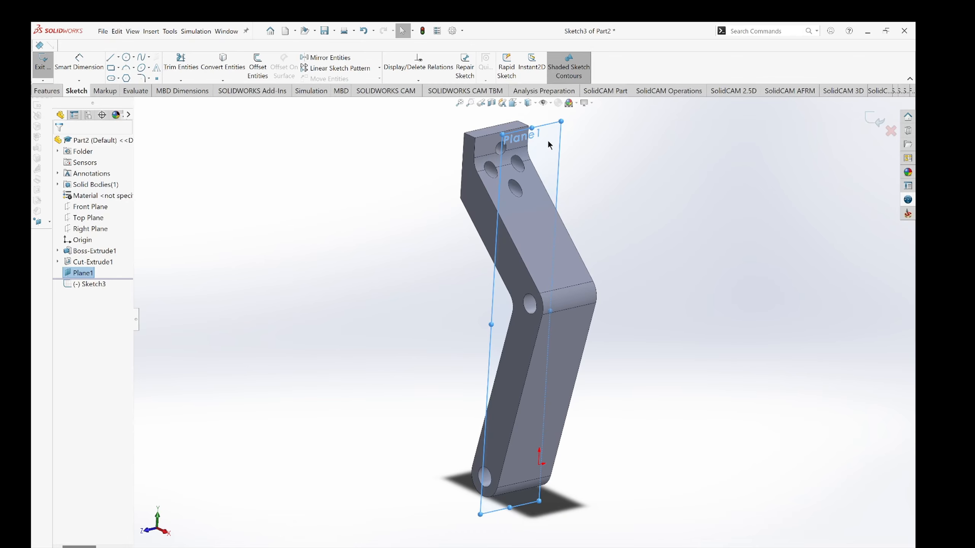
{"action": "left_click", "coordinate": [443, 229]}
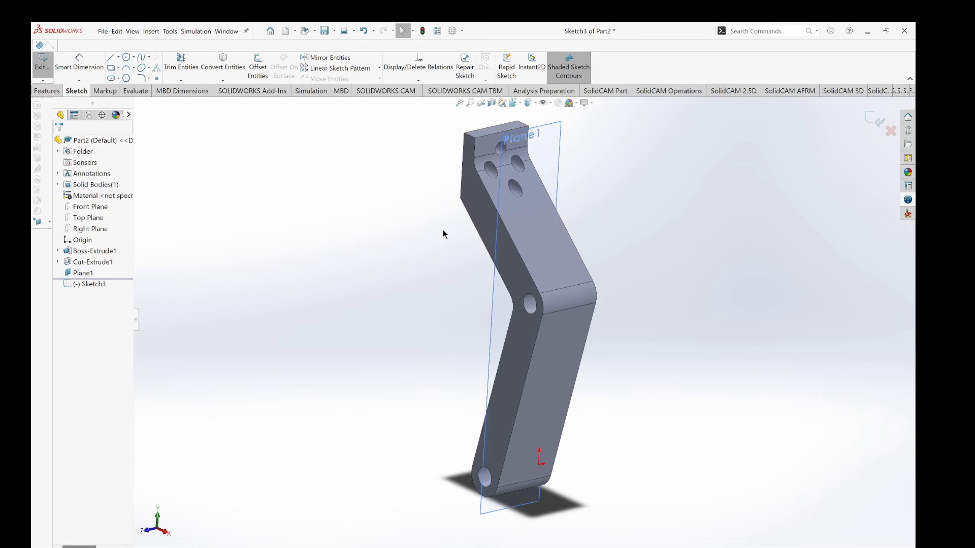
{"action": "left_click", "coordinate": [85, 274]}
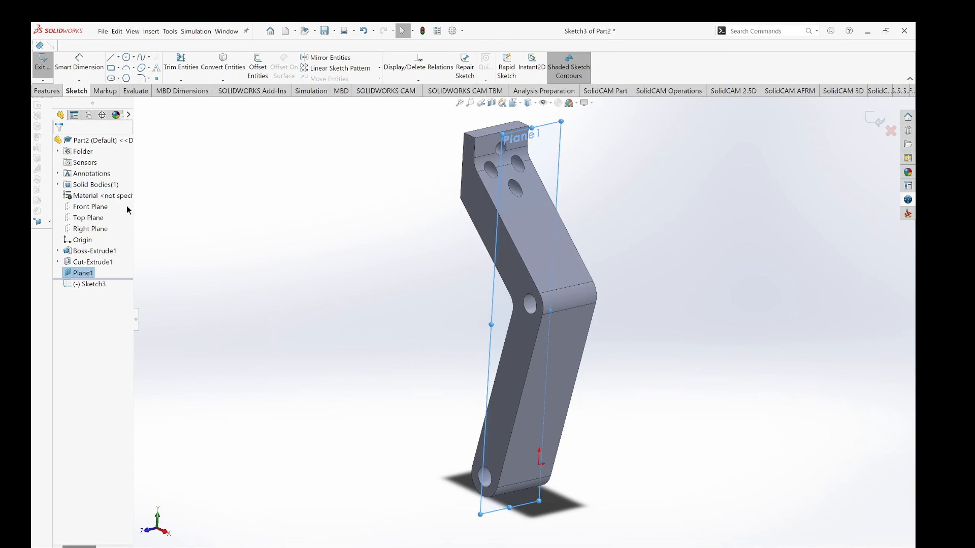
{"action": "left_click", "coordinate": [114, 69]}
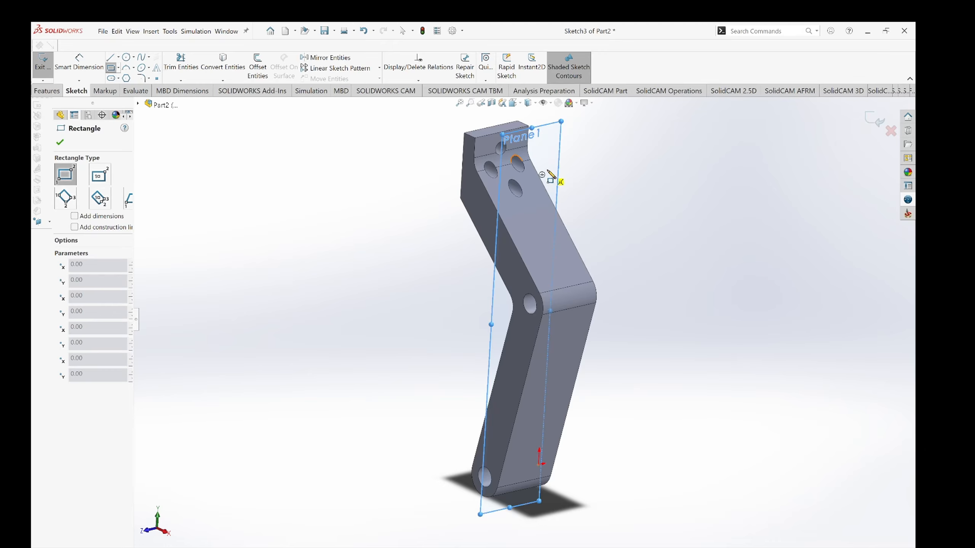
{"action": "left_click", "coordinate": [544, 143]}
{"action": "left_click", "coordinate": [553, 162]}
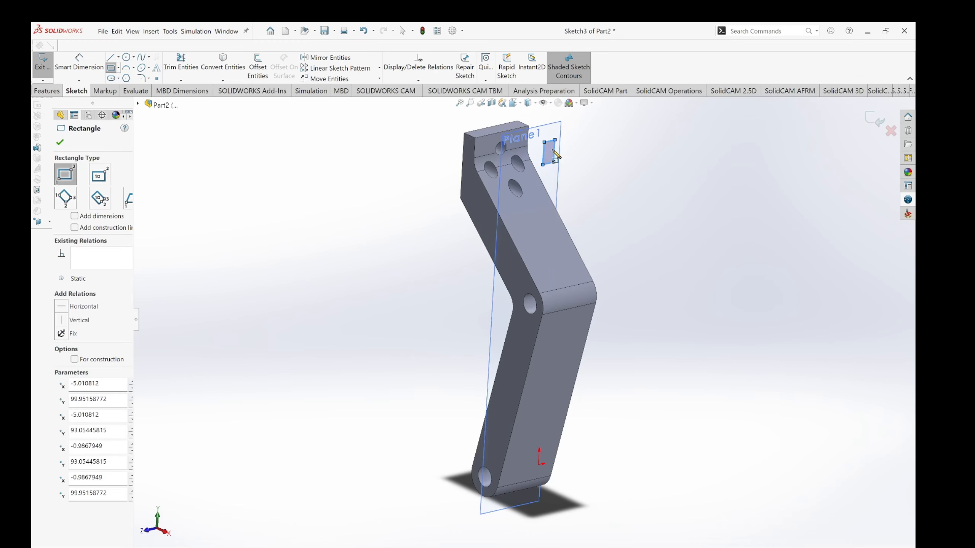
{"action": "scroll", "coordinate": [554, 161], "scroll_direction": "down", "scroll_amount": 5}
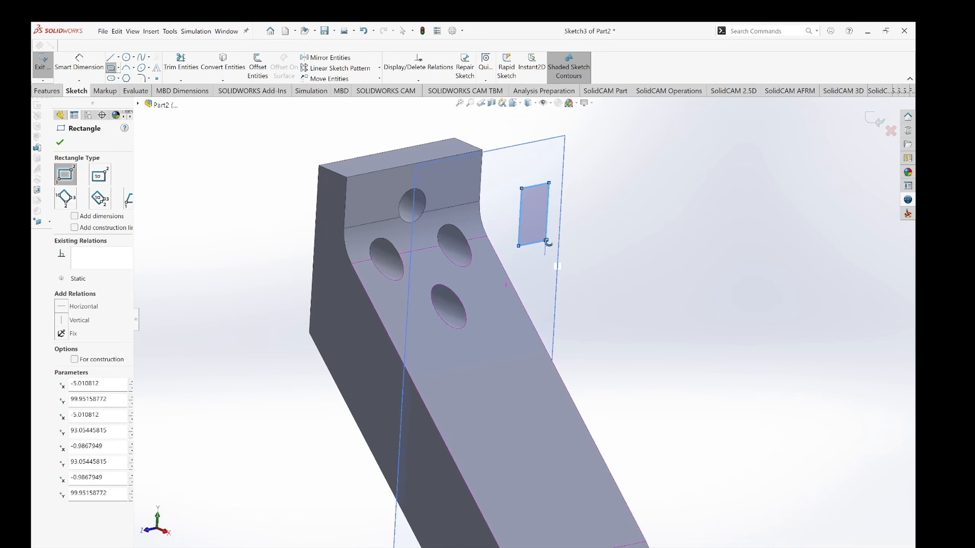
{"action": "mouse_move", "coordinate": [547, 242]}
{"action": "middle_mouse_down"}
{"action": "mouse_move", "coordinate": [567, 213]}
{"action": "mouse_move", "coordinate": [568, 225]}
{"action": "middle_mouse_up"}
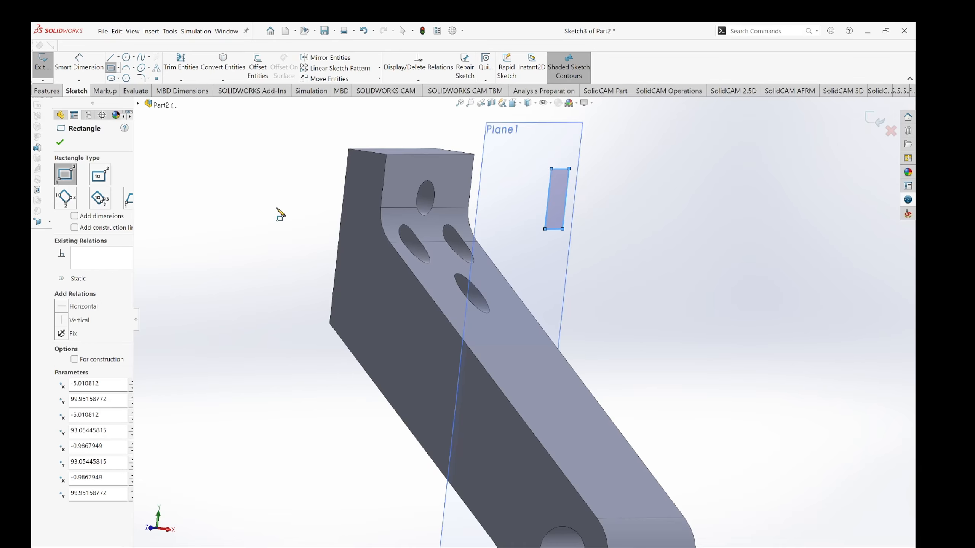
{"action": "key", "text": "Escape"}
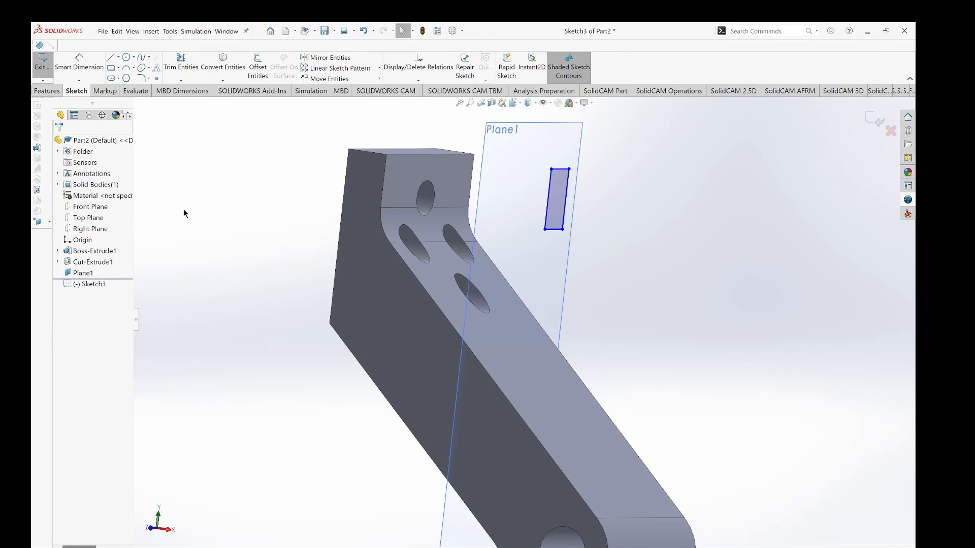
{"action": "key", "text": "ctrl+z"}
Sketch a corner rectangle about 10.1 in wide and 41.87 in tall over the middle of the arm, viewed normal to the sketch plane.
{"action": "mouse_move", "coordinate": [223, 244]}
{"action": "middle_mouse_down"}
{"action": "mouse_move", "coordinate": [170, 233]}
{"action": "mouse_move", "coordinate": [232, 257]}
{"action": "middle_mouse_up"}
{"action": "middle_click_drag", "start_coordinate": [338, 350], "coordinate": [304, 314]}
{"action": "key", "text": "ctrl+8"}
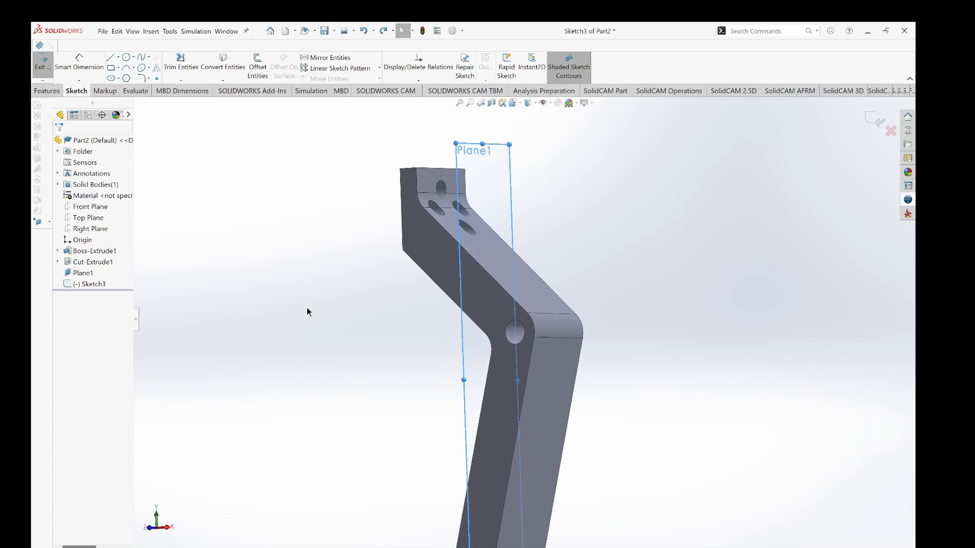
{"action": "key", "text": "ctrl+8"}
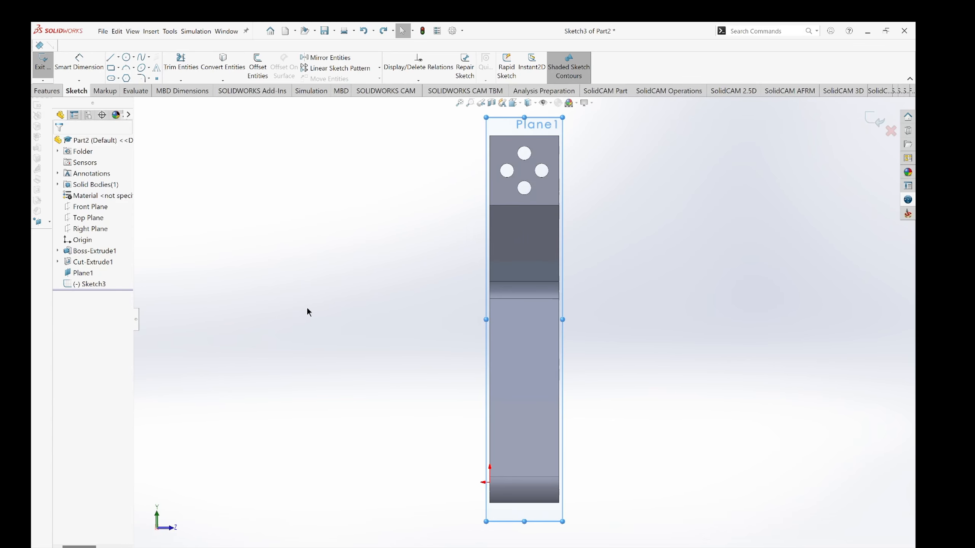
{"action": "left_click", "coordinate": [111, 69]}
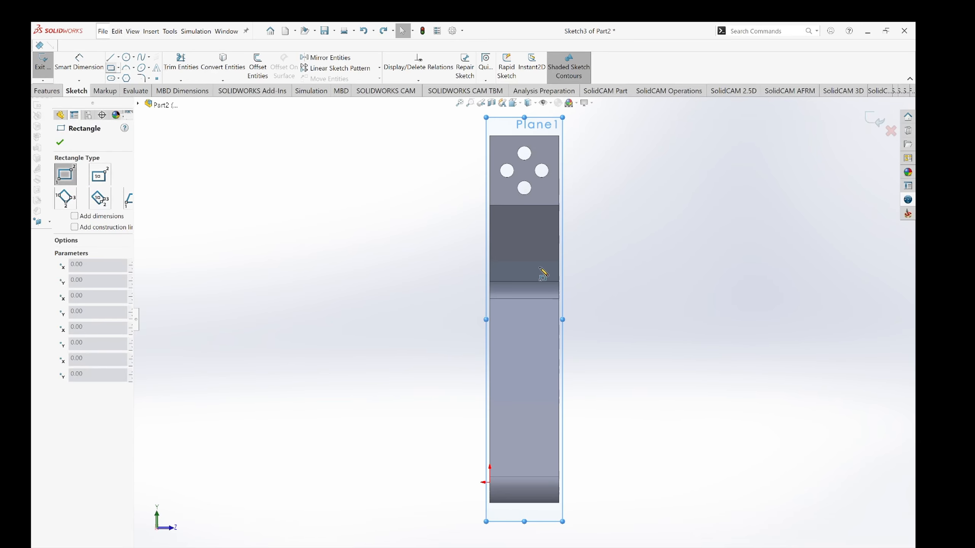
{"action": "left_click", "coordinate": [509, 238]}
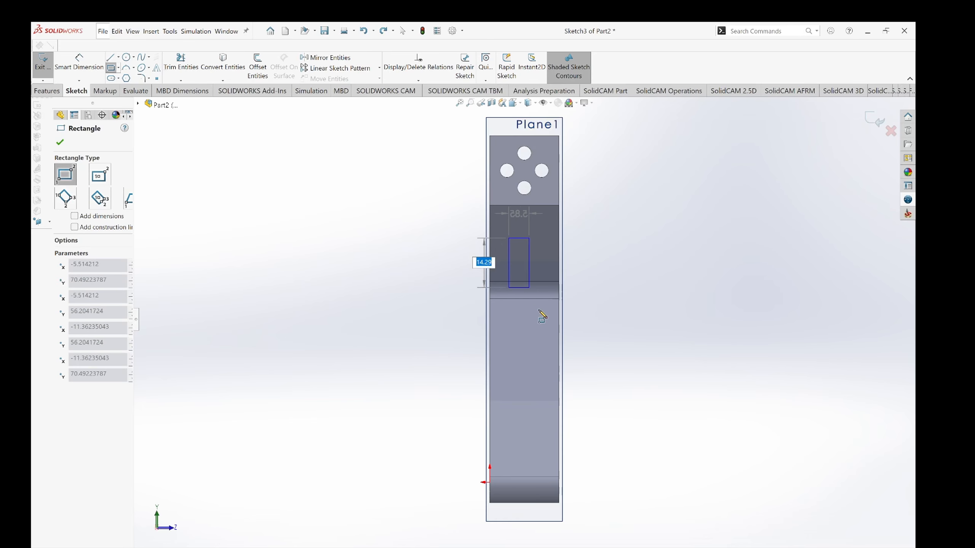
{"action": "left_click", "coordinate": [543, 383]}
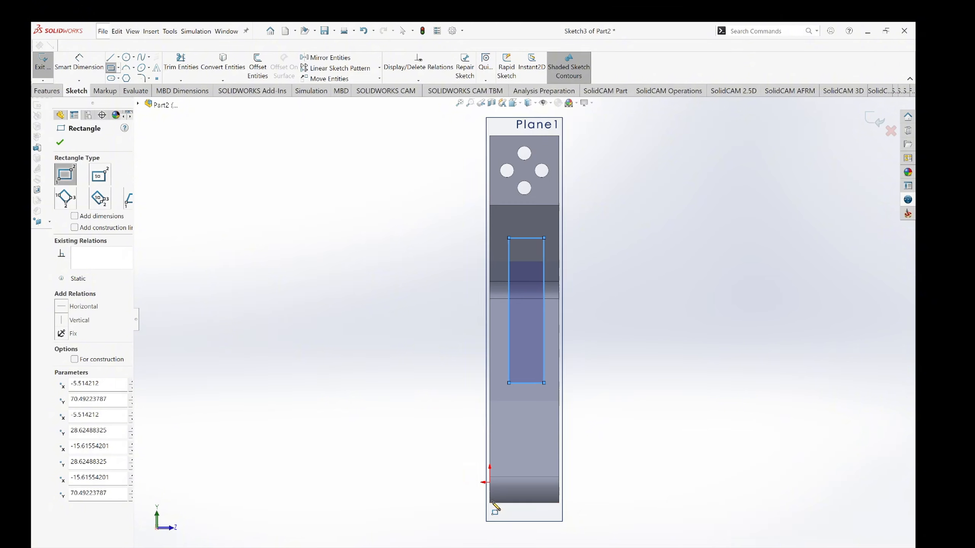
{"action": "left_click", "coordinate": [498, 503]}
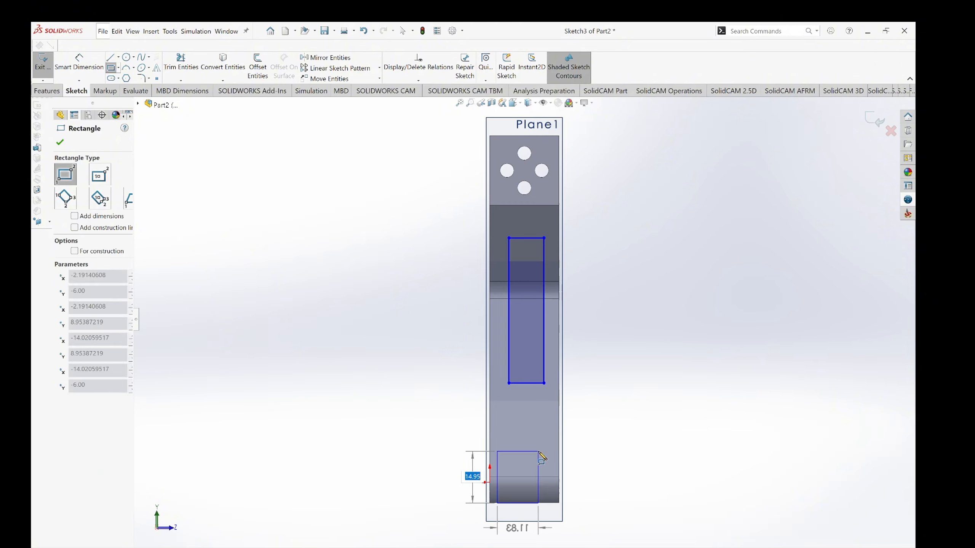
{"action": "key", "text": "Escape"}
{"action": "key", "text": "Escape"}
Sketch a second corner rectangle about 12.25 in wide and 18.42 in tall, starting on the arm's bottom edge.
{"action": "scroll", "coordinate": [503, 488], "scroll_direction": "down", "scroll_amount": 2}
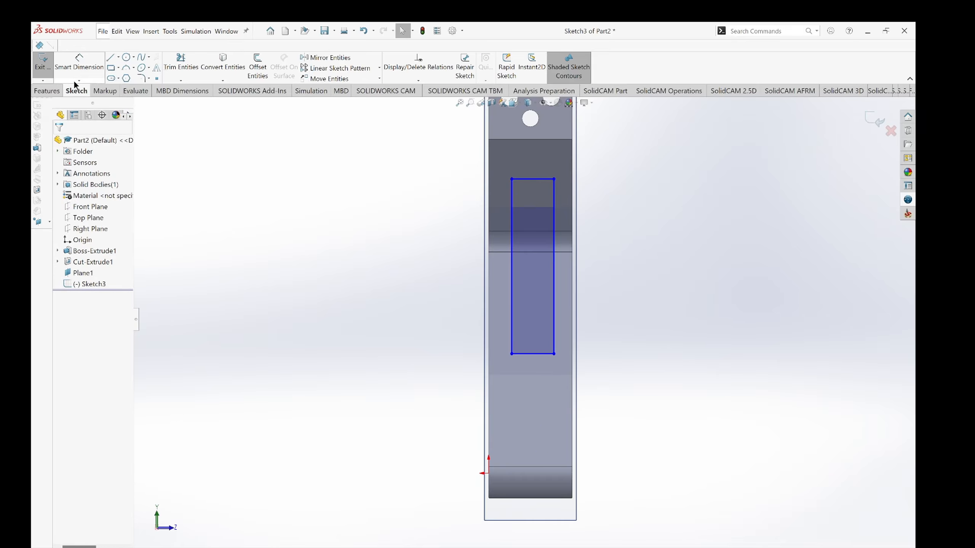
{"action": "left_click", "coordinate": [111, 67]}
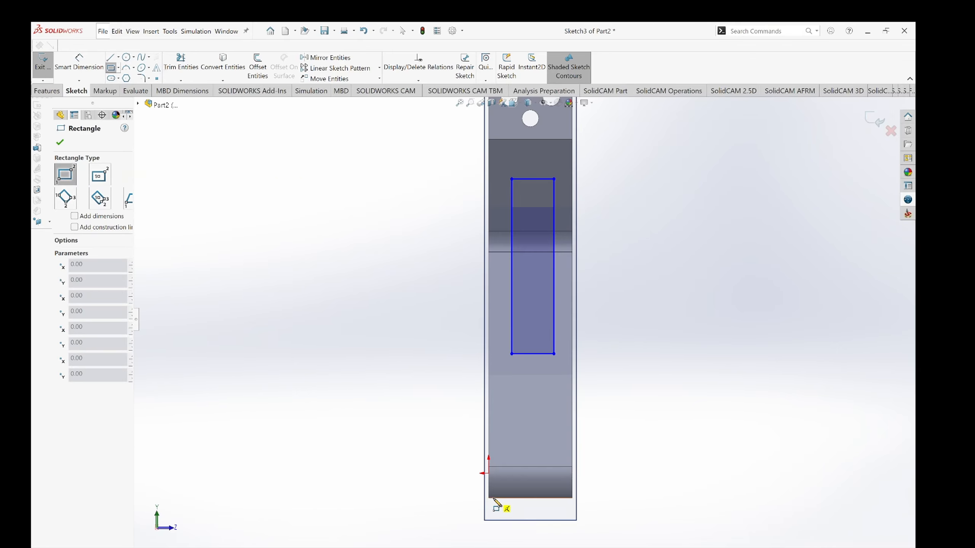
{"action": "left_click", "coordinate": [493, 498]}
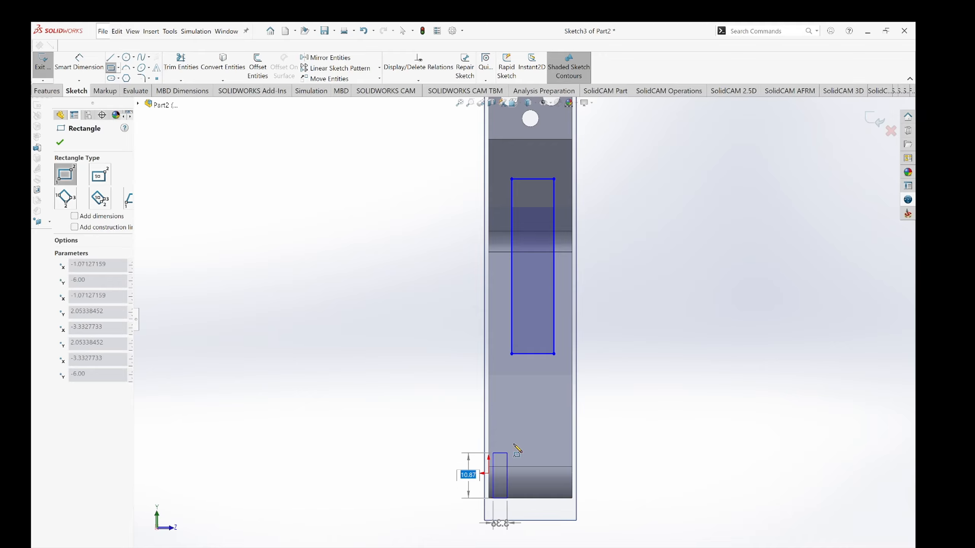
{"action": "left_click", "coordinate": [544, 422]}
{"action": "scroll", "coordinate": [523, 509], "scroll_direction": "down", "scroll_amount": 8}
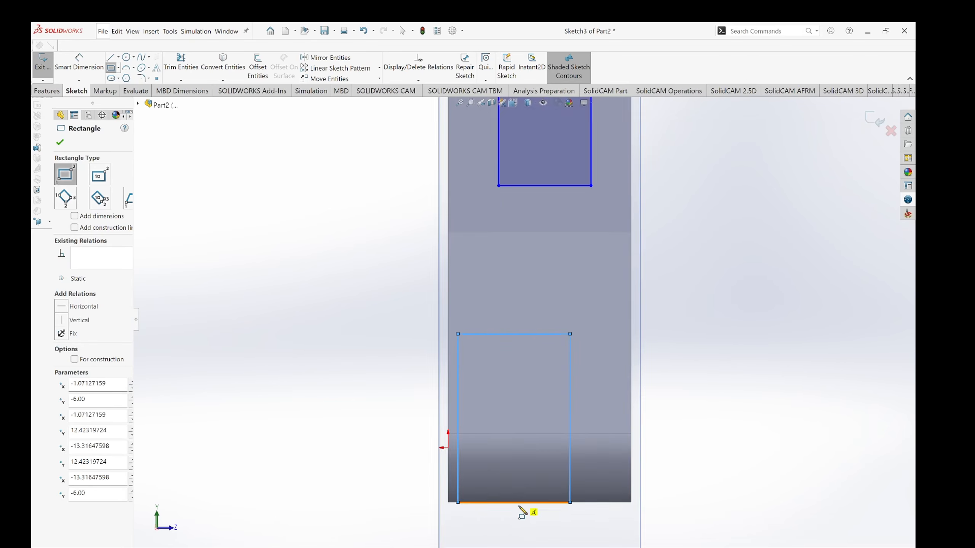
{"action": "scroll", "coordinate": [522, 509], "scroll_direction": "up", "scroll_amount": 8}
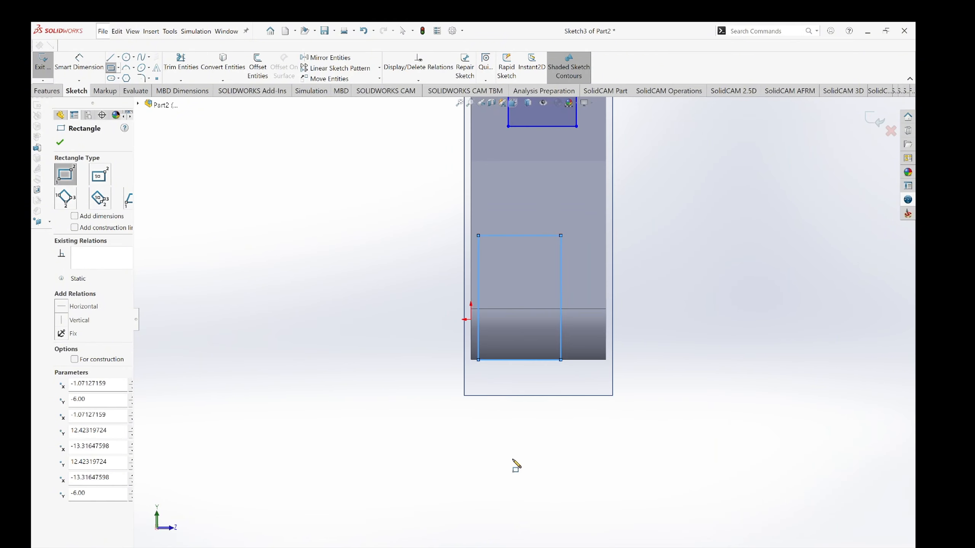
{"action": "key", "text": "Escape"}
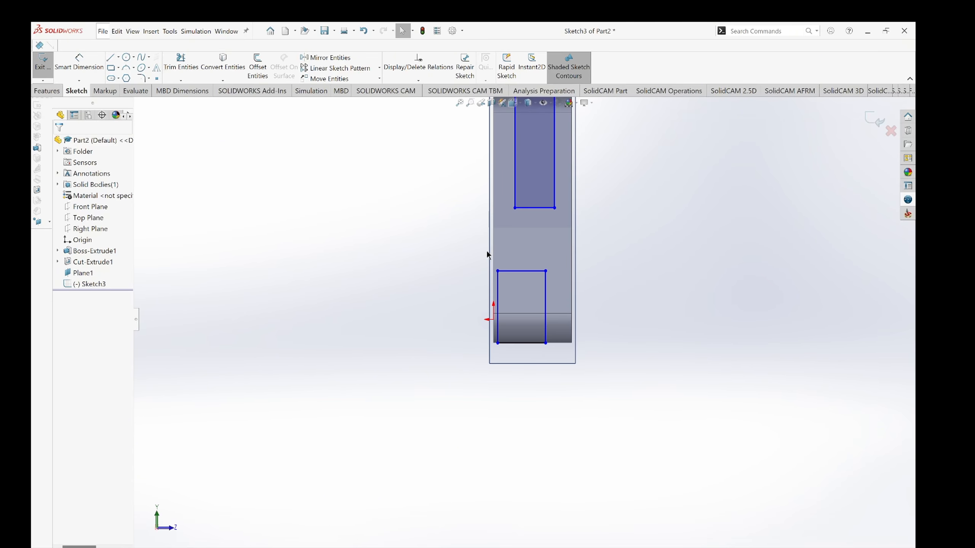
Dimension the upper rectangle's height as 45 in.
{"action": "left_click", "coordinate": [79, 62]}
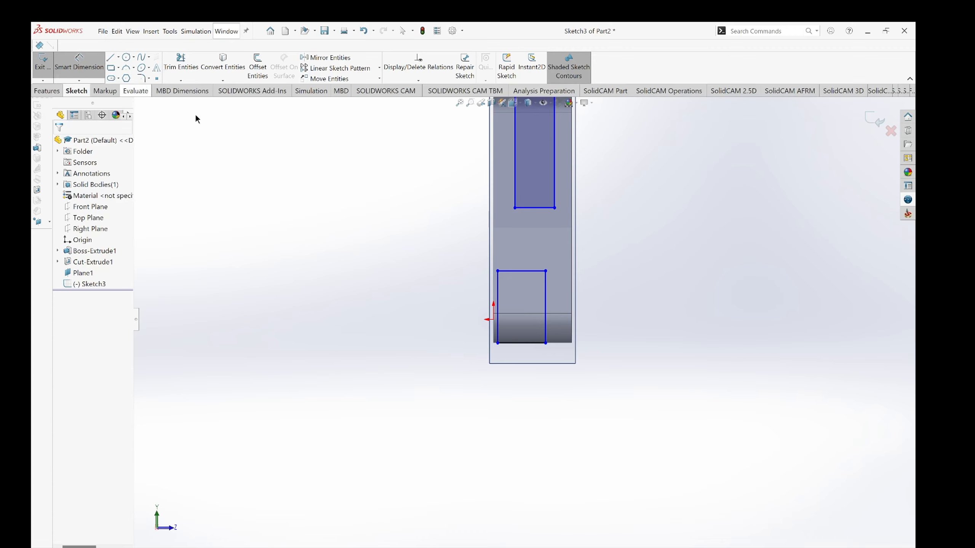
{"action": "scroll", "coordinate": [528, 174], "scroll_direction": "up", "scroll_amount": 2}
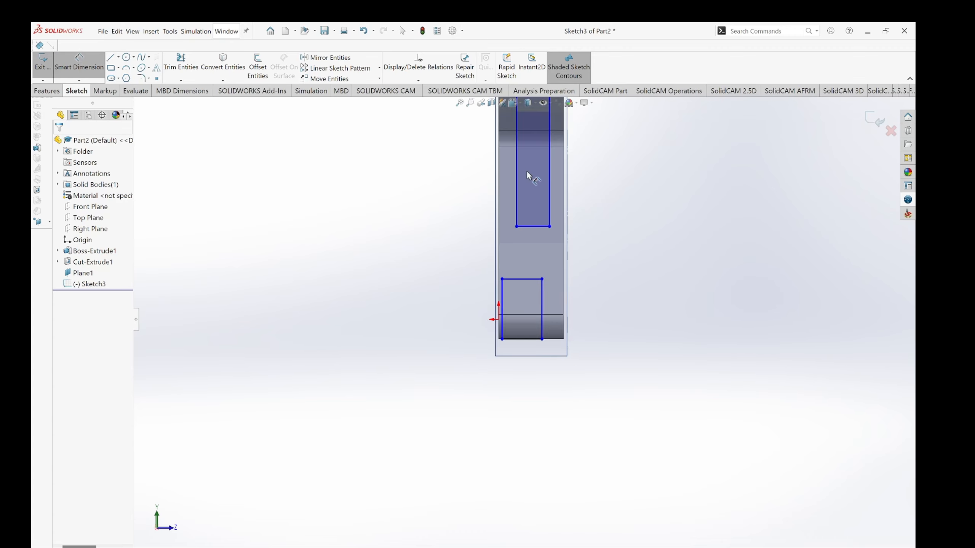
{"action": "left_click", "coordinate": [545, 186]}
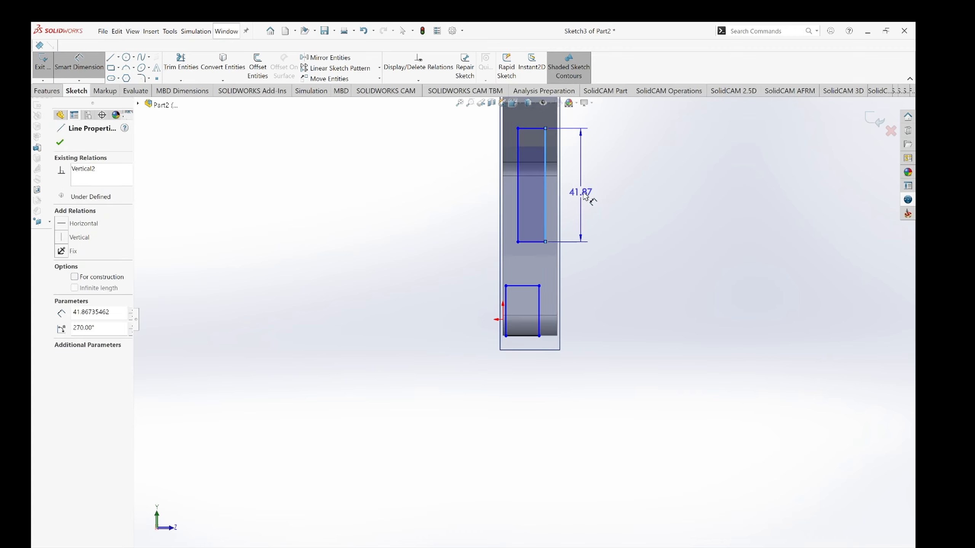
{"action": "left_click", "coordinate": [589, 198]}
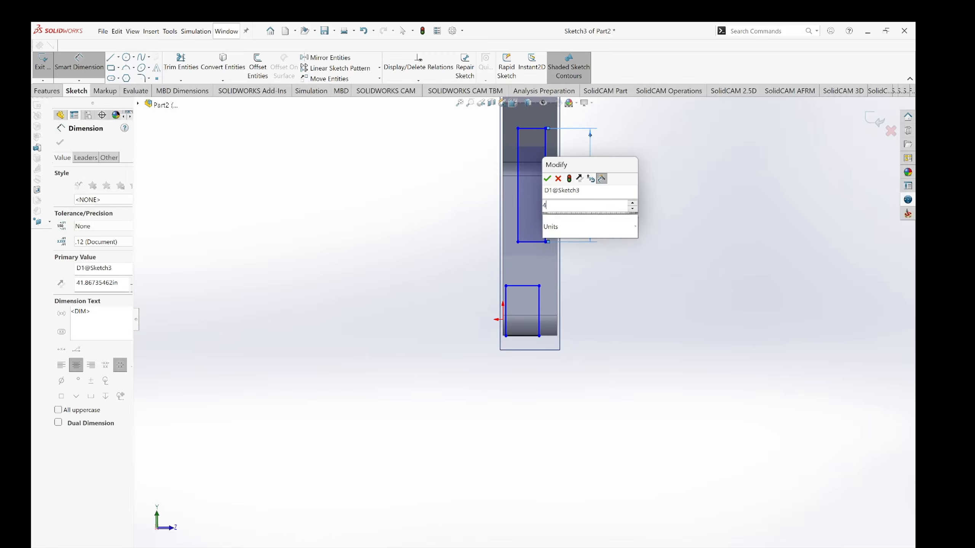
{"action": "type", "text": "45"}
{"action": "key", "text": "Return"}
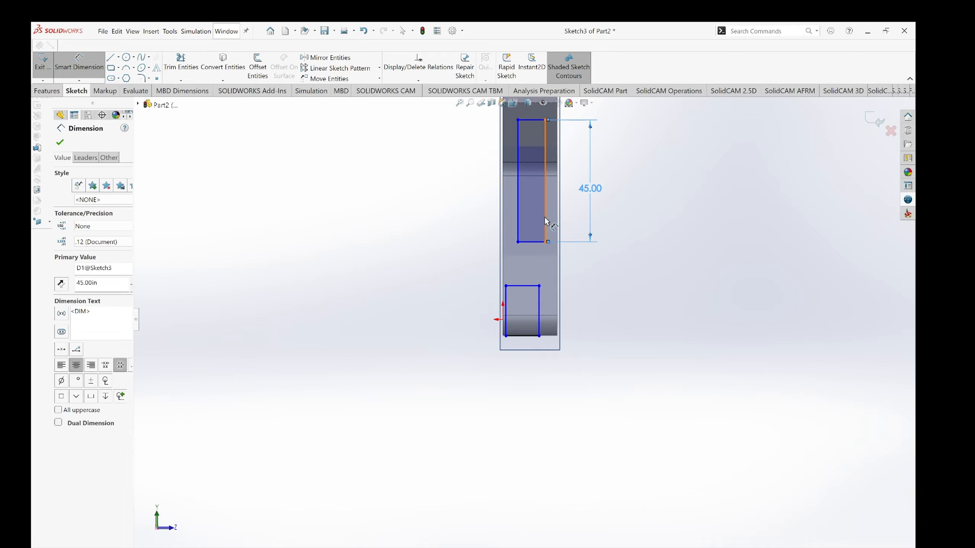
Dimension the distance between the upper rectangle's right side and the arm's right edge as 4.5 in.
{"action": "left_click", "coordinate": [547, 221]}
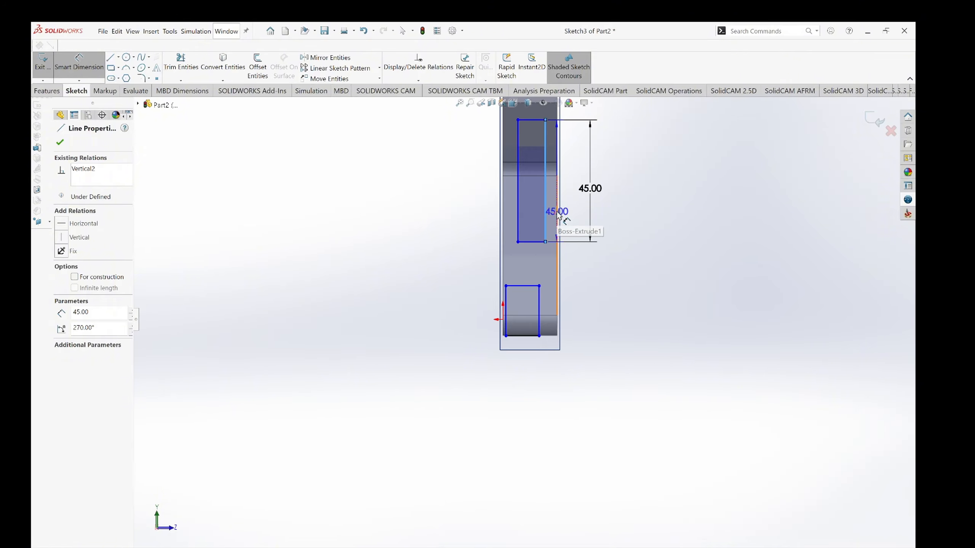
{"action": "left_click", "coordinate": [558, 217]}
{"action": "left_click", "coordinate": [616, 222]}
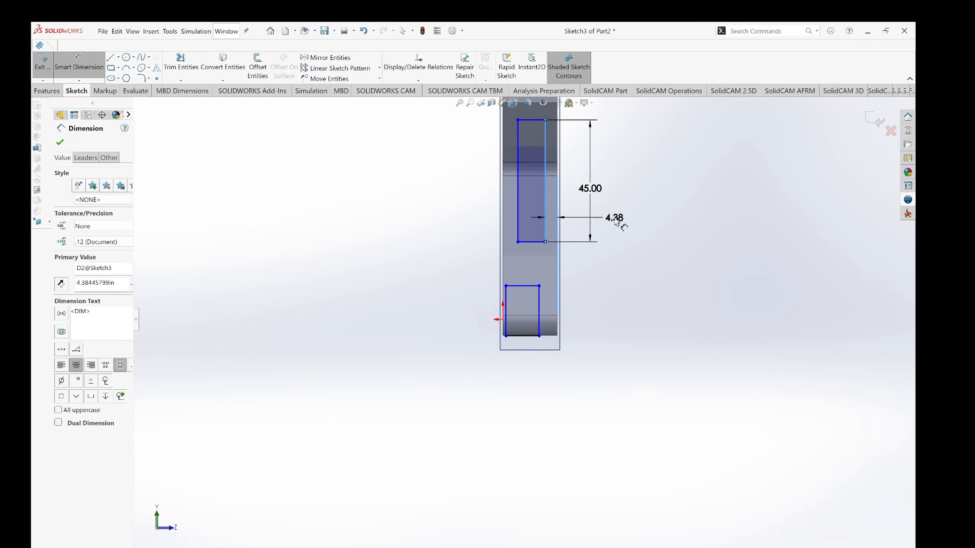
{"action": "type", "text": "4.5"}
{"action": "key", "text": "Return"}
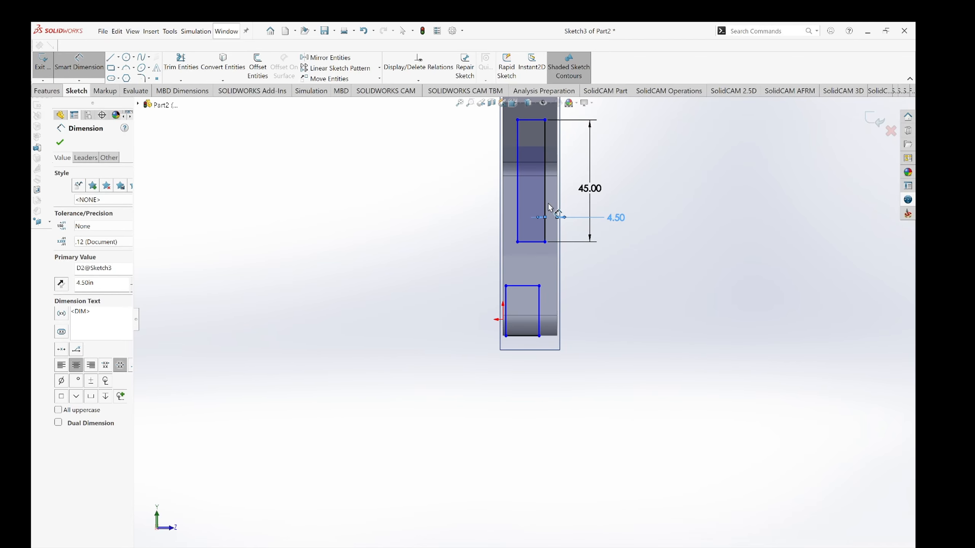
Dimension the upper rectangle's width as 11 in.
{"action": "left_click", "coordinate": [518, 215]}
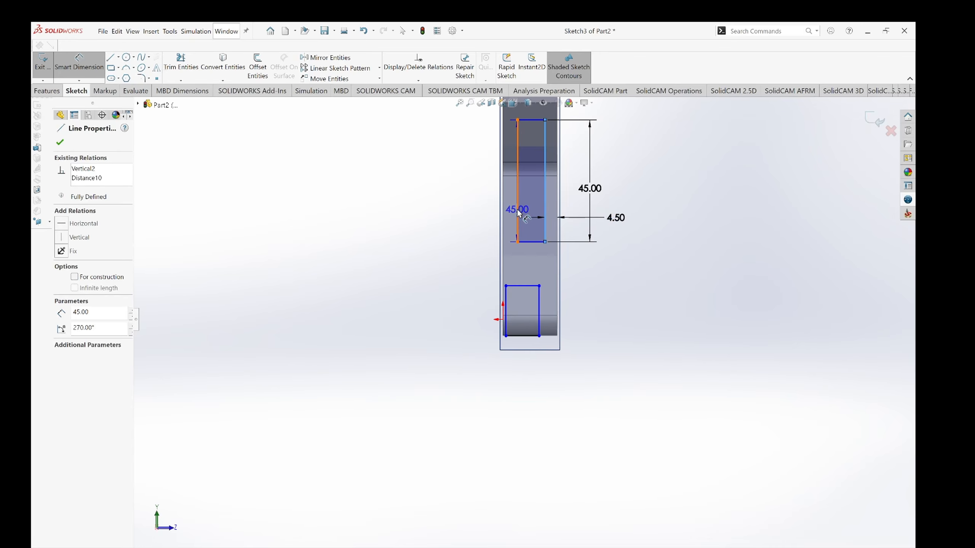
{"action": "left_click", "coordinate": [545, 215]}
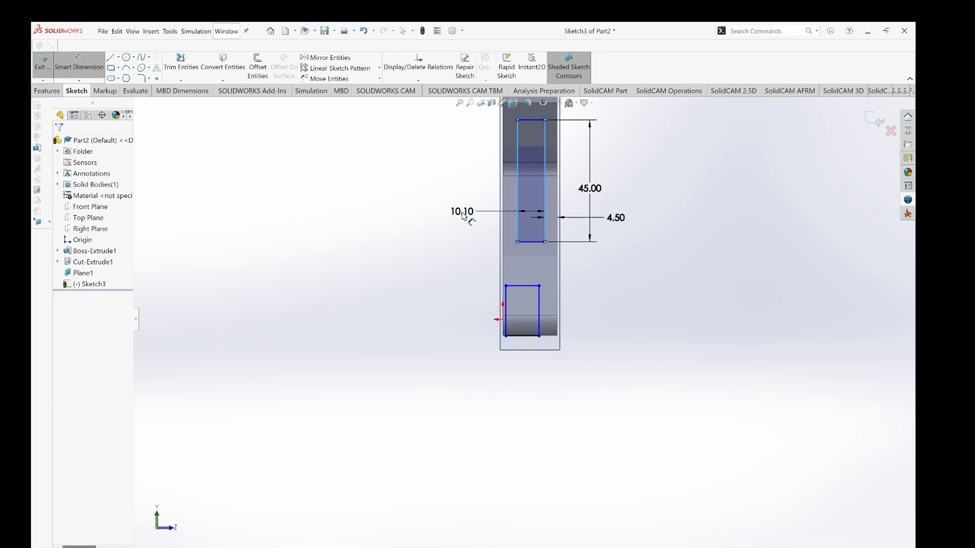
{"action": "left_click", "coordinate": [463, 215]}
{"action": "type", "text": "11"}
{"action": "key", "text": "Return"}
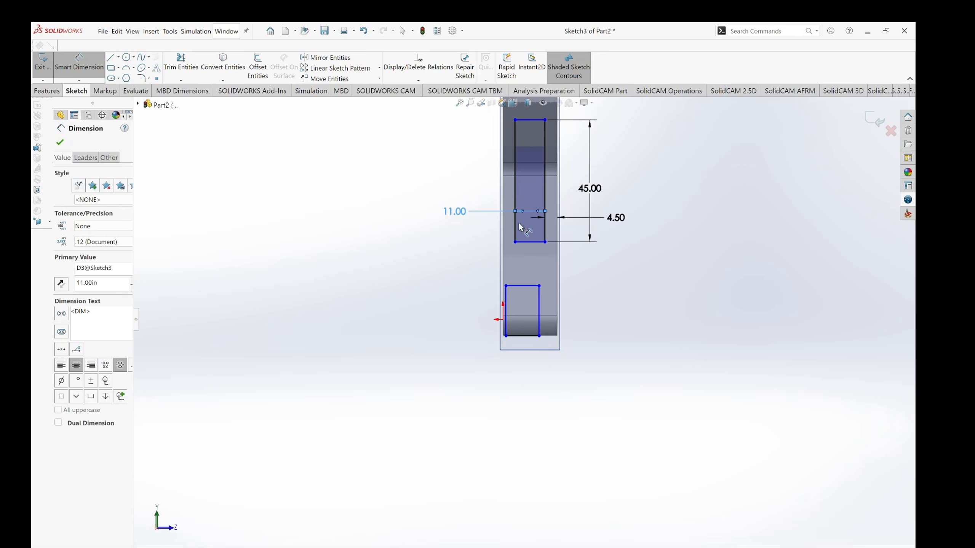
{"action": "left_click", "coordinate": [516, 224]}
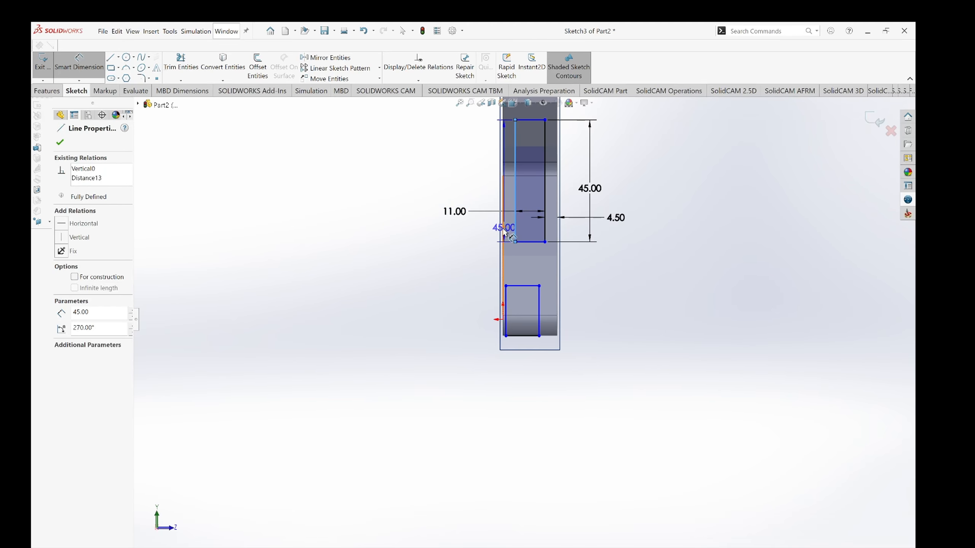
{"action": "left_click", "coordinate": [502, 226]}
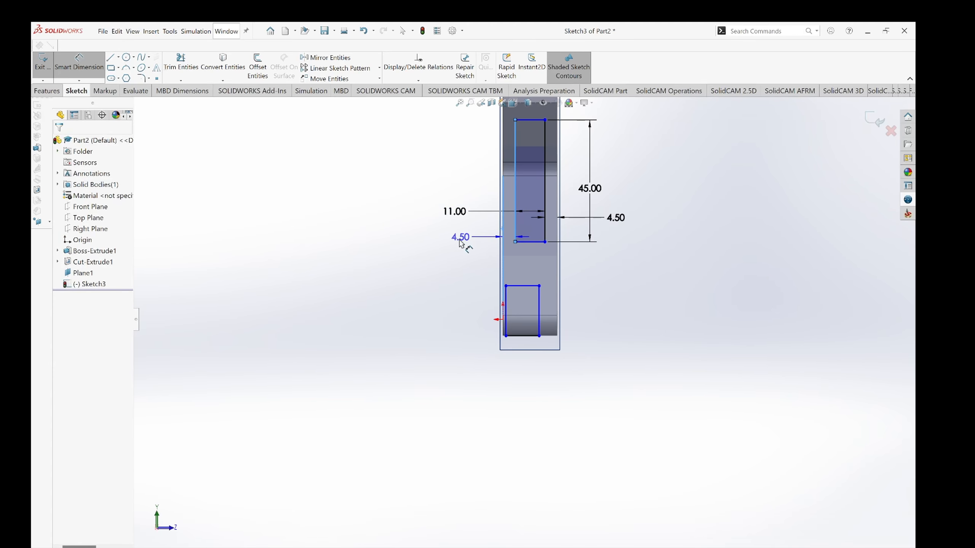
{"action": "left_click", "coordinate": [461, 242]}
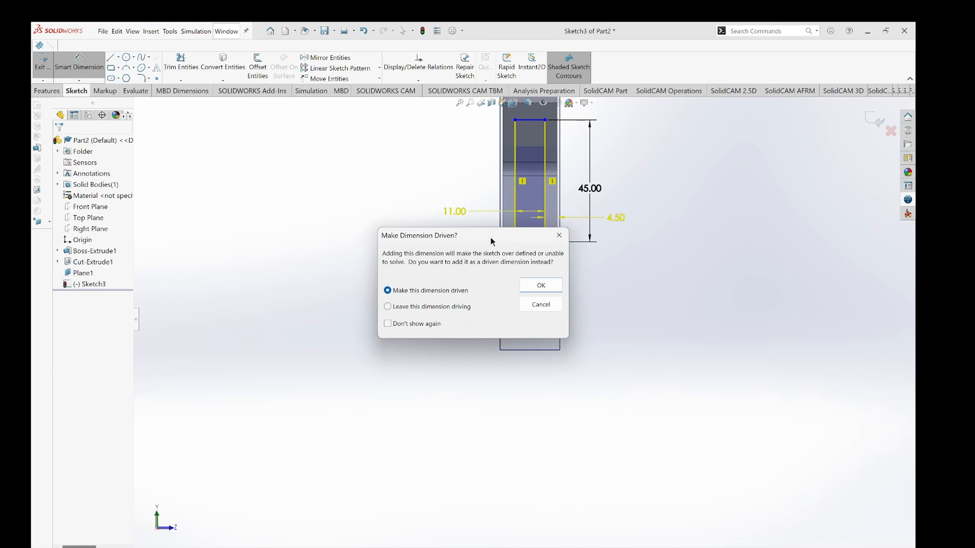
{"action": "left_click", "coordinate": [558, 235]}
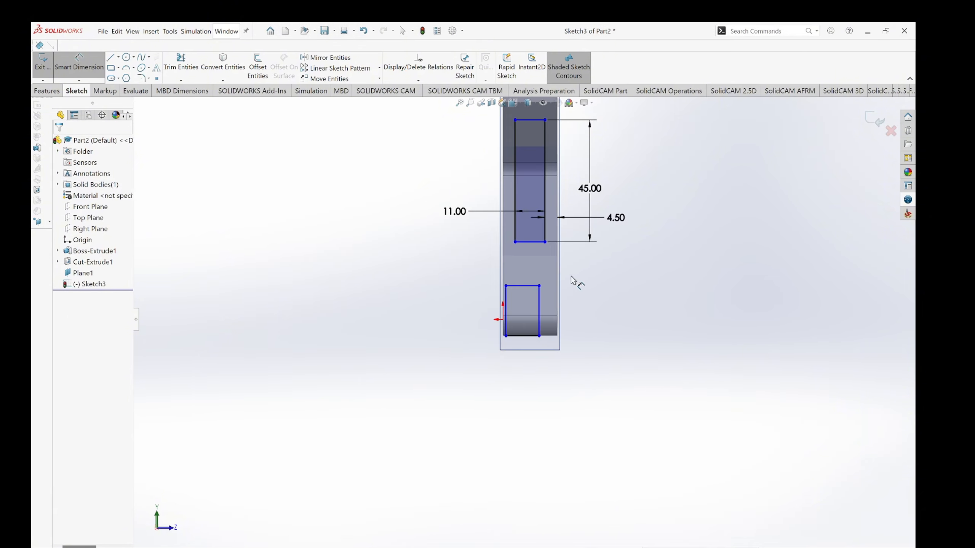
Dimension the distance between the upper rectangle's top side and the arm edge just below the four holes as 12 in.
{"action": "scroll", "coordinate": [574, 282], "scroll_direction": "up", "scroll_amount": 2}
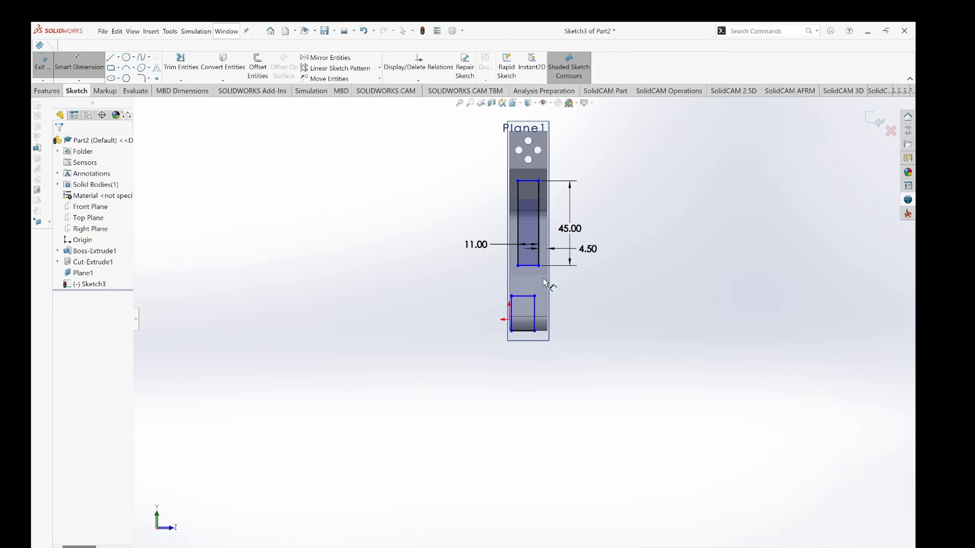
{"action": "left_click", "coordinate": [533, 181]}
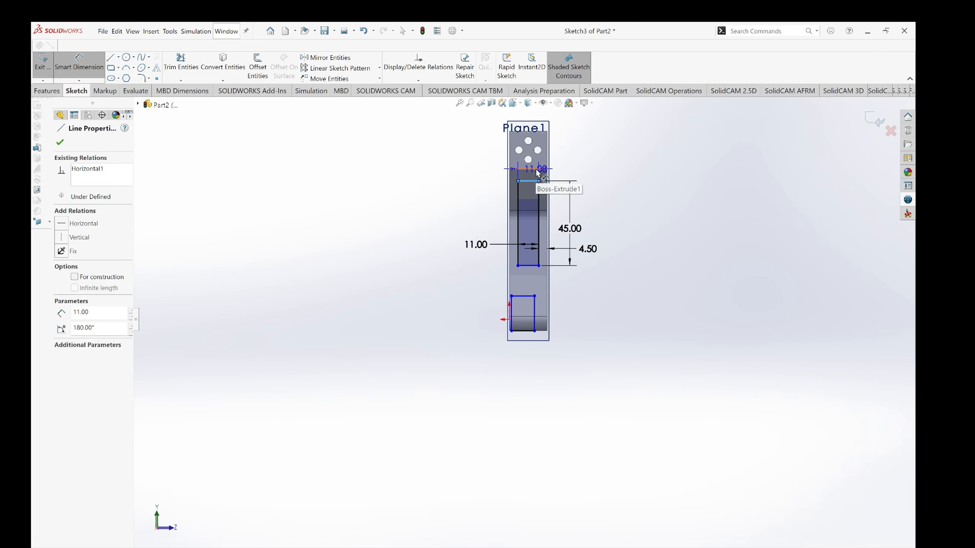
{"action": "left_click", "coordinate": [537, 173]}
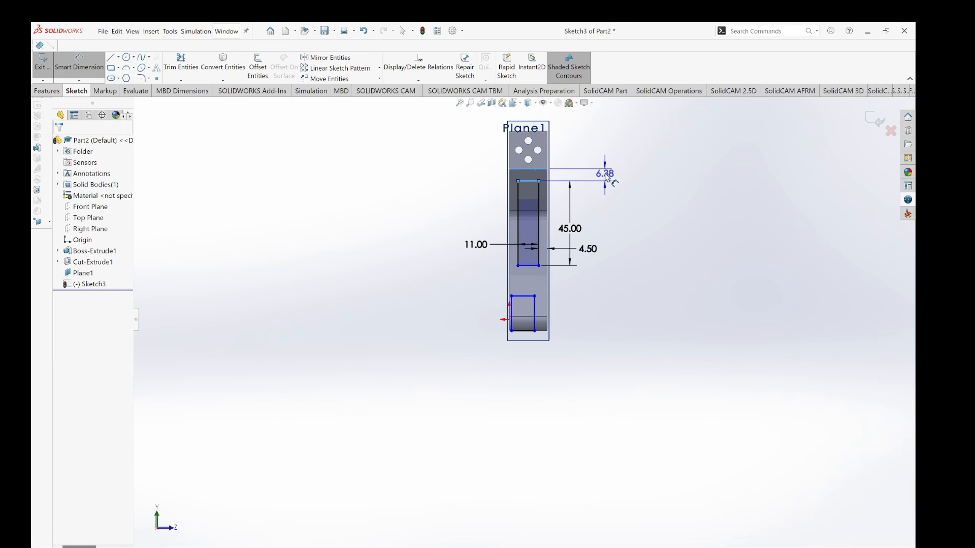
{"action": "left_click", "coordinate": [606, 177]}
{"action": "type", "text": "12"}
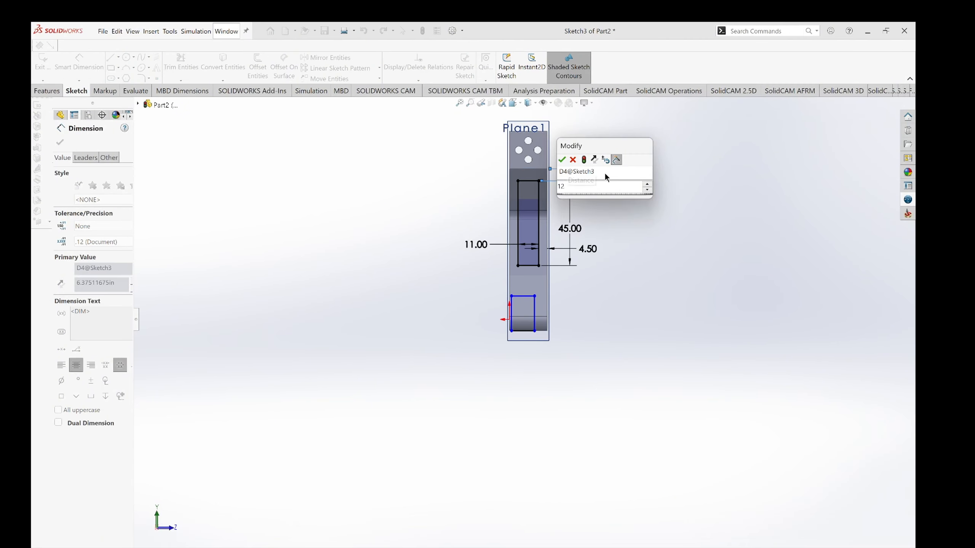
{"action": "key", "text": "Return"}
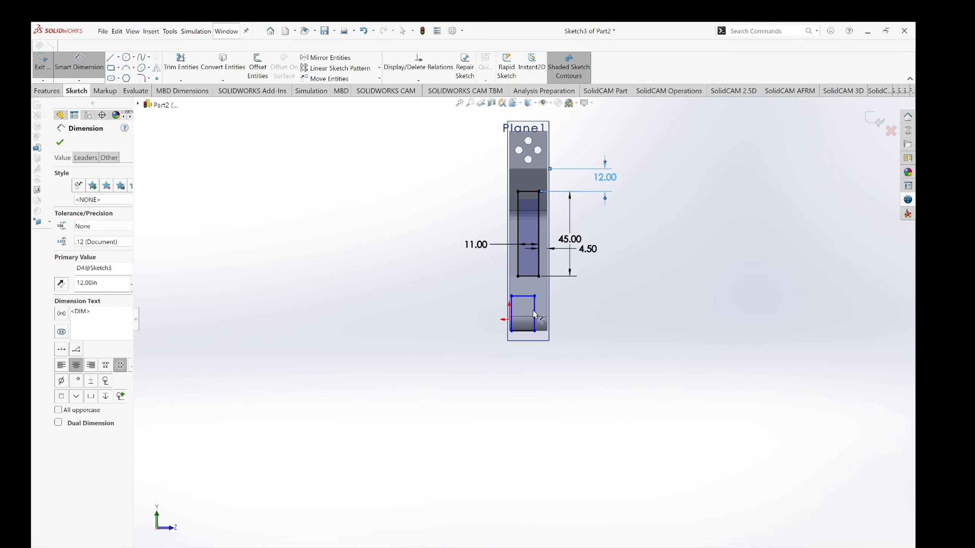
Dimension the lower rectangle's height as 20 in.
{"action": "scroll", "coordinate": [529, 303], "scroll_direction": "down", "scroll_amount": 3}
{"action": "scroll", "coordinate": [523, 295], "scroll_direction": "down", "scroll_amount": 1}
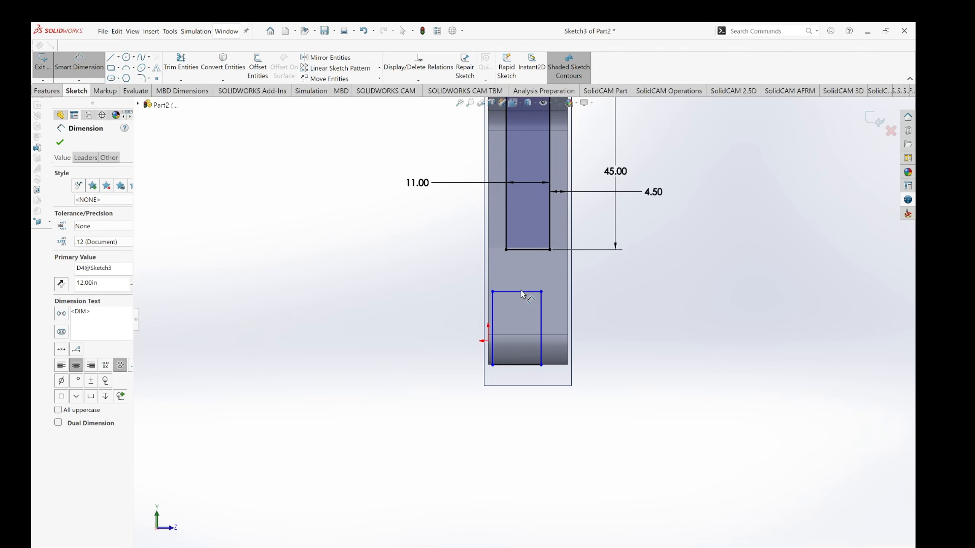
{"action": "left_click", "coordinate": [541, 318]}
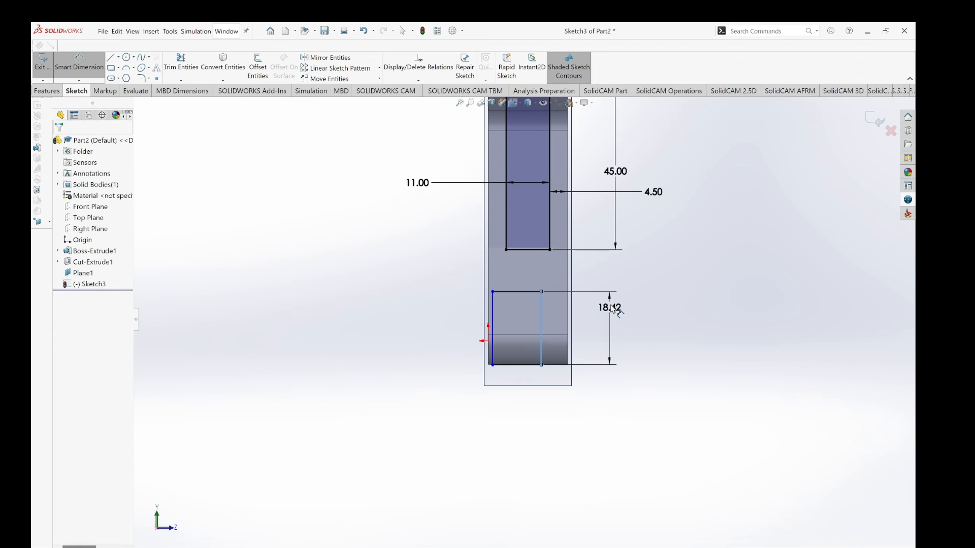
{"action": "left_click", "coordinate": [612, 311]}
{"action": "type", "text": "20"}
{"action": "key", "text": "Return"}
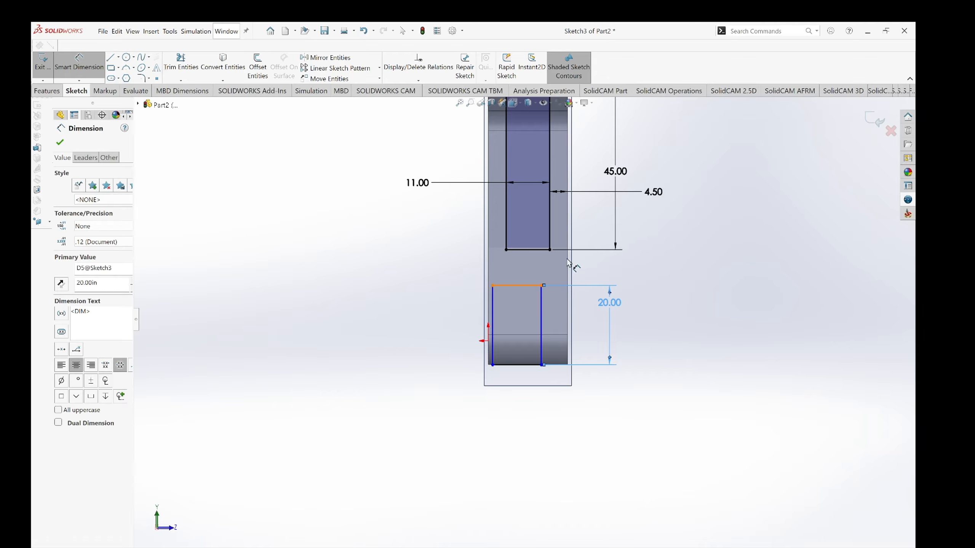
Dimension the lower rectangle's width as 10 in.
{"action": "left_click", "coordinate": [516, 286]}
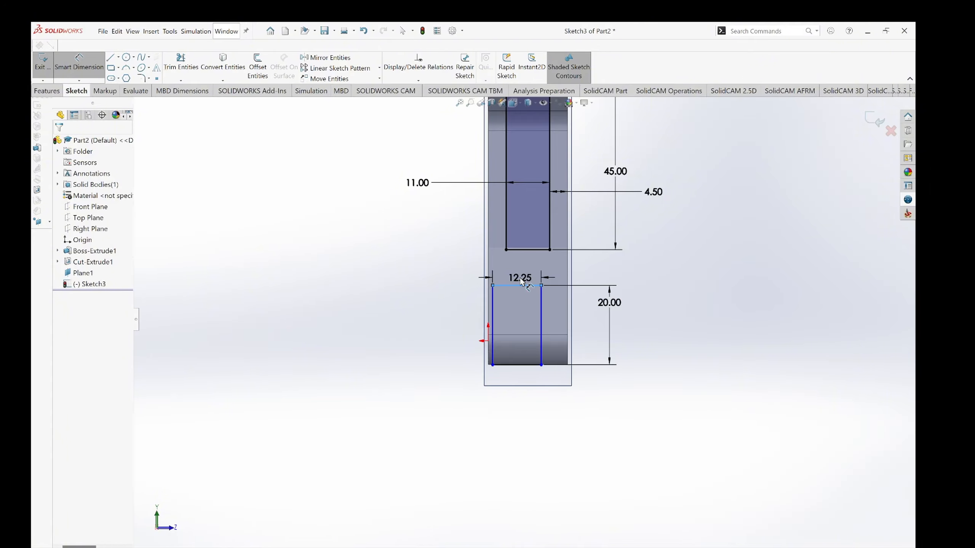
{"action": "left_click", "coordinate": [523, 282]}
{"action": "type", "text": "10"}
{"action": "key", "text": "Return"}
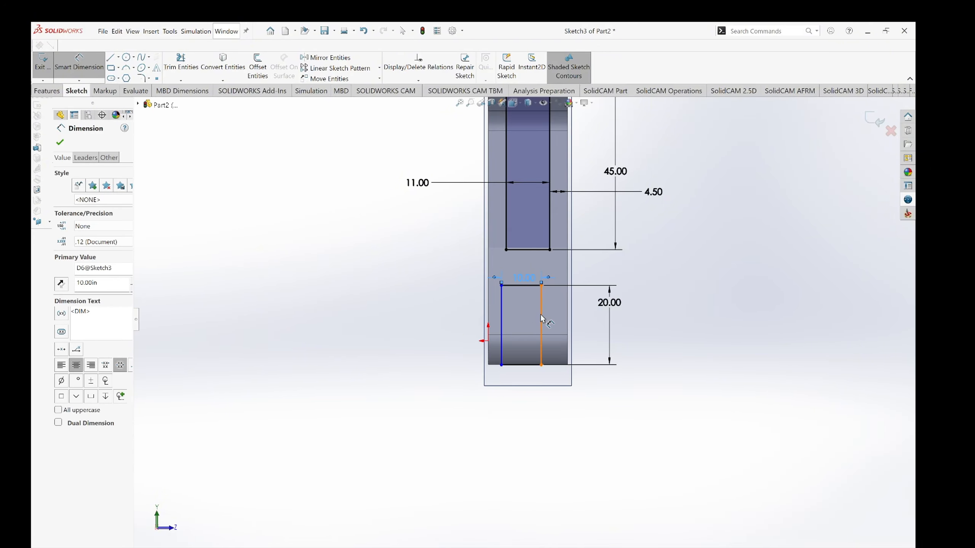
Dimension the distance between the lower rectangle's right side and the arm's right edge as 5 in.
{"action": "left_click", "coordinate": [542, 319]}
{"action": "left_click", "coordinate": [568, 308]}
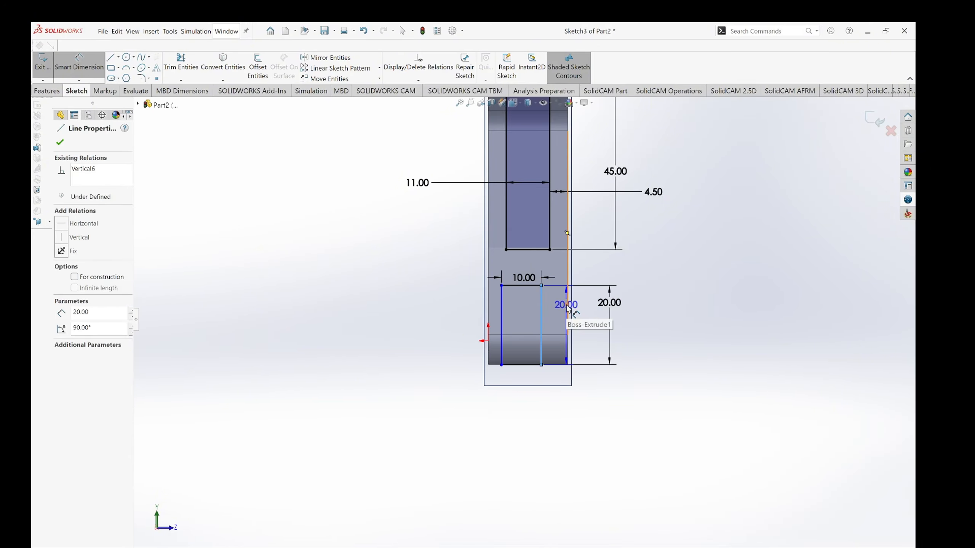
{"action": "left_click", "coordinate": [559, 312]}
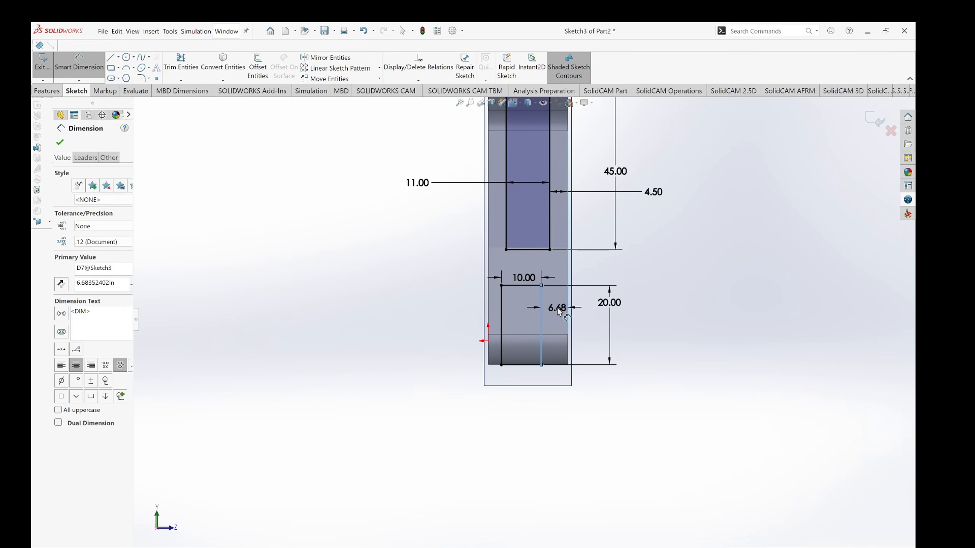
{"action": "type", "text": "5"}
{"action": "key", "text": "Return"}
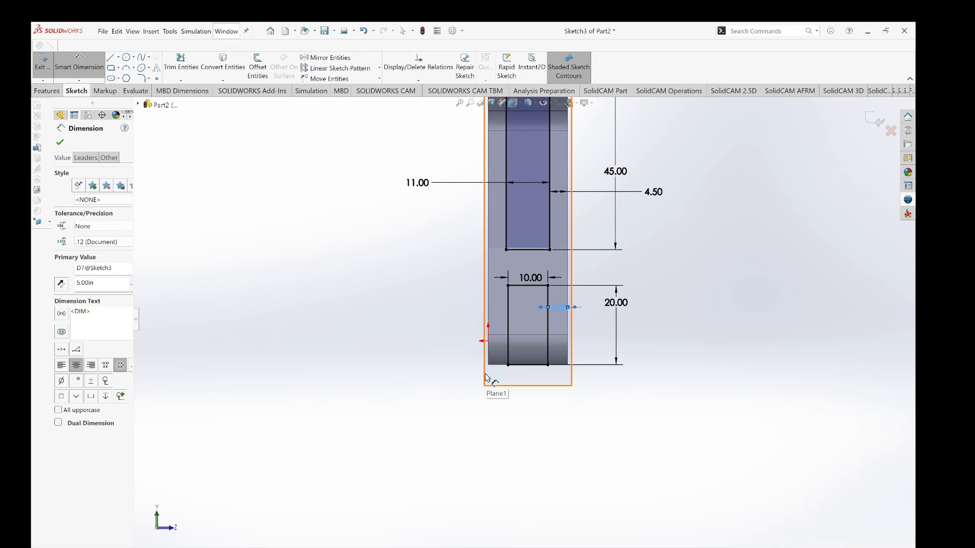
{"action": "left_click", "coordinate": [60, 143]}
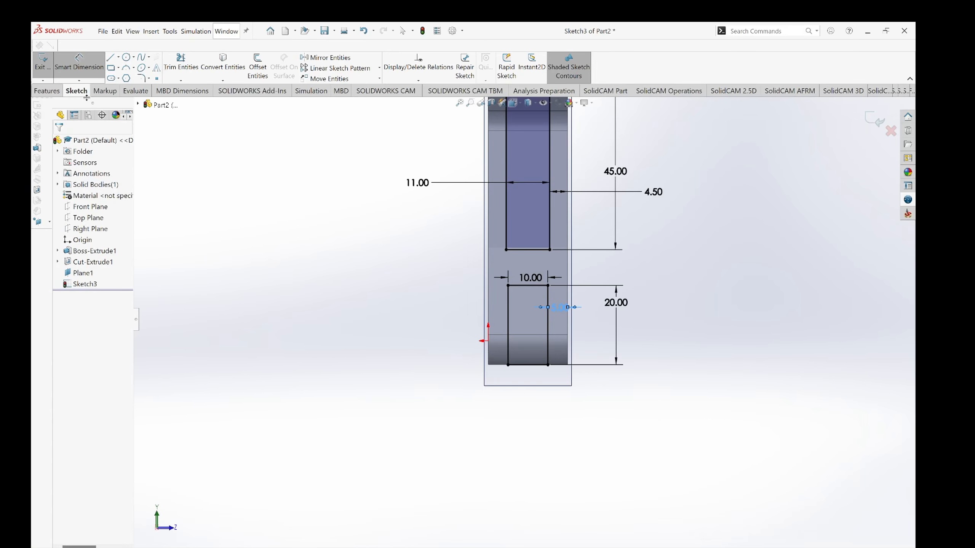
Round the two top corners of the lower rectangle with 2.5 in sketch fillets.
{"action": "left_click", "coordinate": [142, 79]}
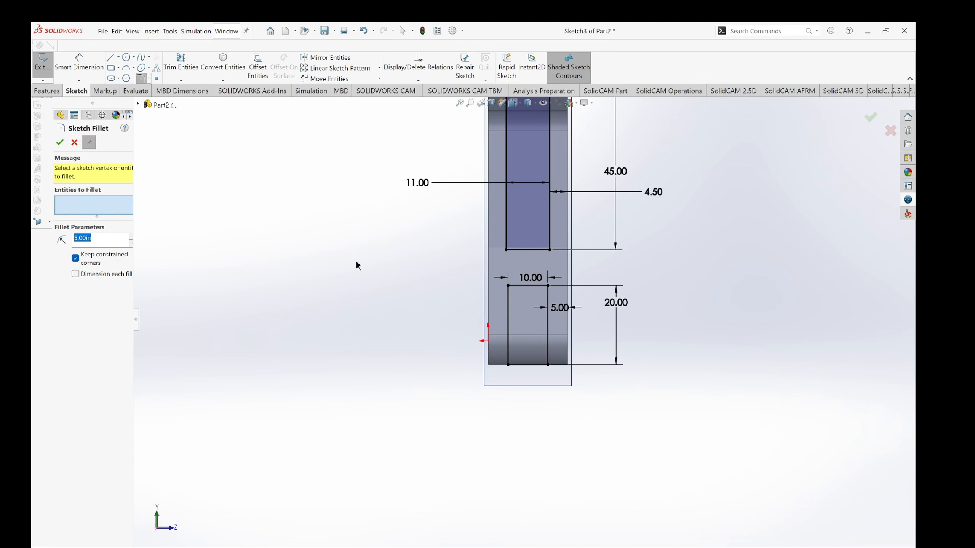
{"action": "type", "text": "2."}
{"action": "left_click", "coordinate": [508, 286]}
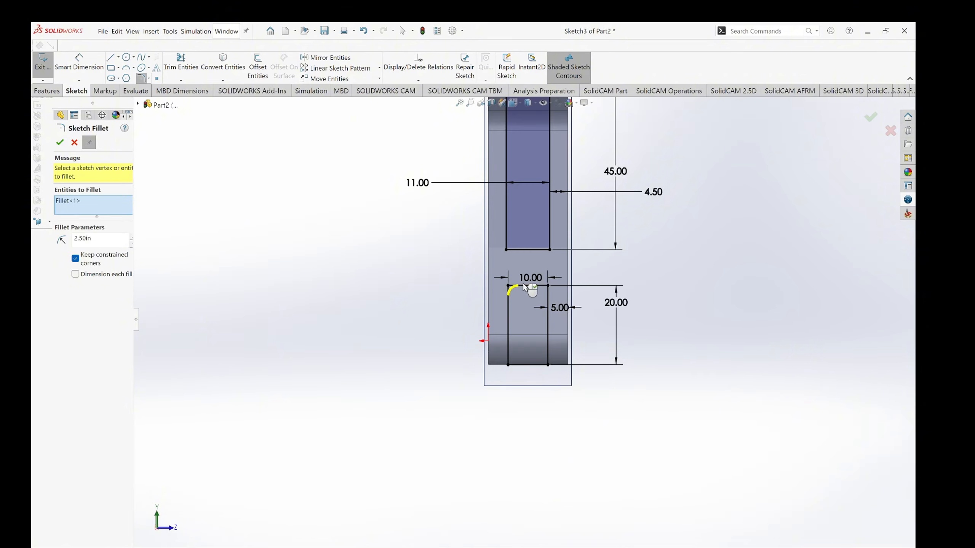
{"action": "left_click", "coordinate": [547, 287]}
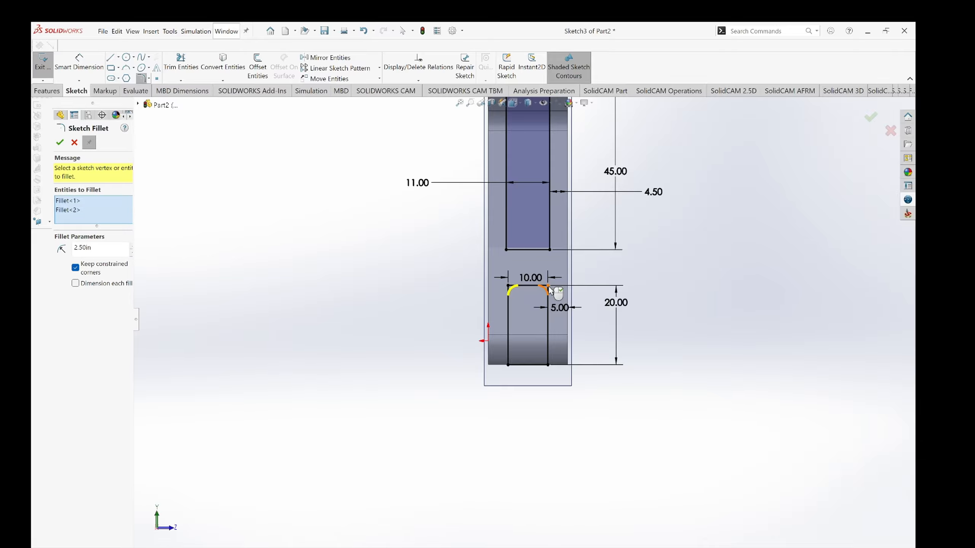
{"action": "left_click", "coordinate": [59, 142]}
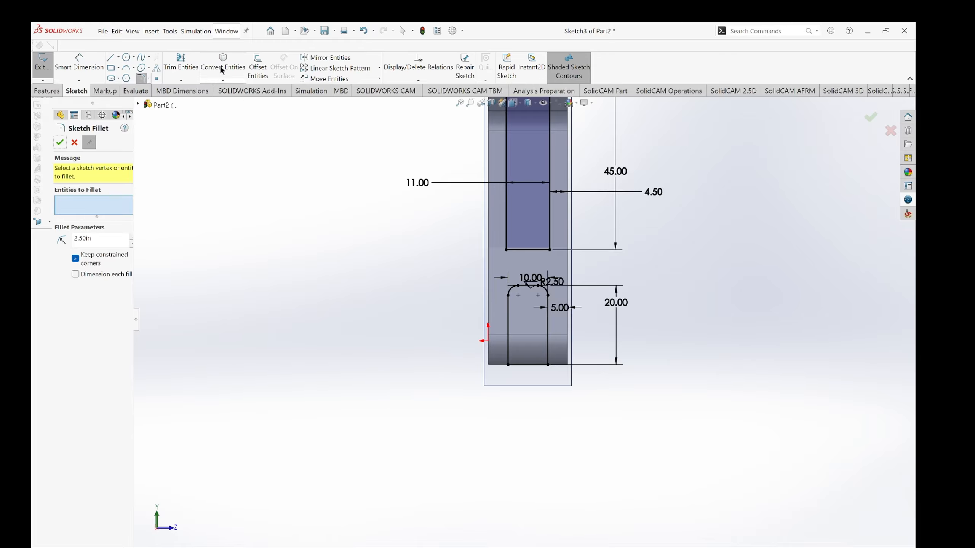
{"action": "left_click", "coordinate": [60, 142]}
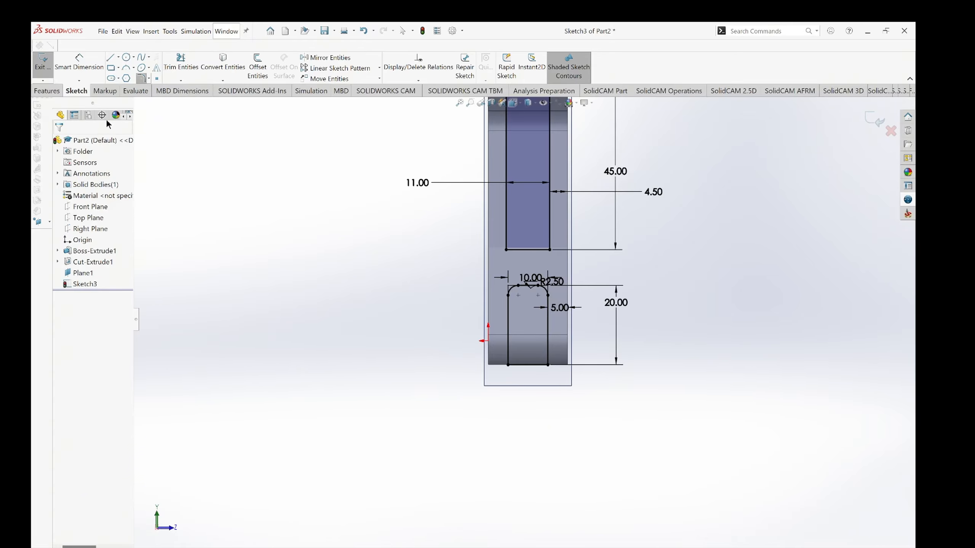
Round all four corners of the upper rectangle with 4 in sketch fillets.
{"action": "left_click", "coordinate": [141, 80]}
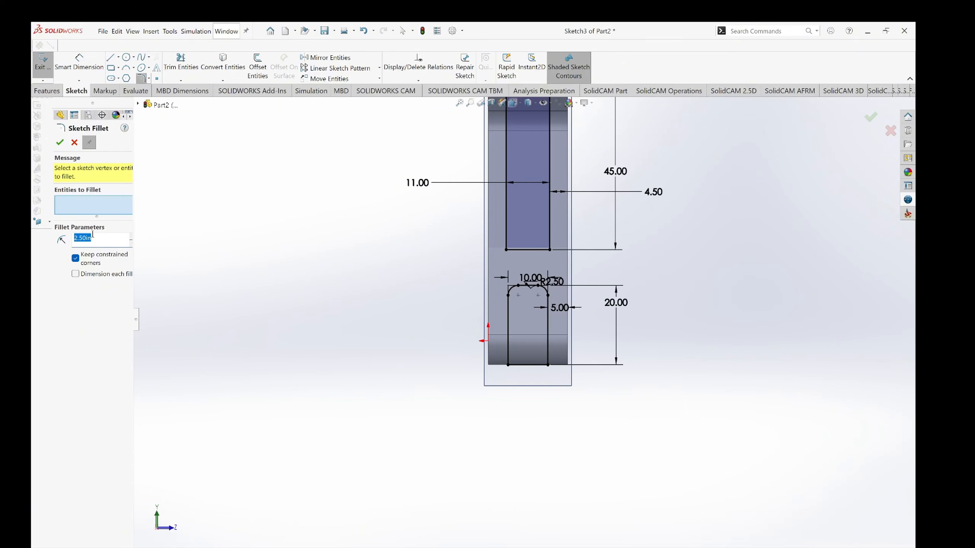
{"action": "type", "text": "4"}
{"action": "left_click", "coordinate": [549, 249]}
{"action": "left_click", "coordinate": [506, 249]}
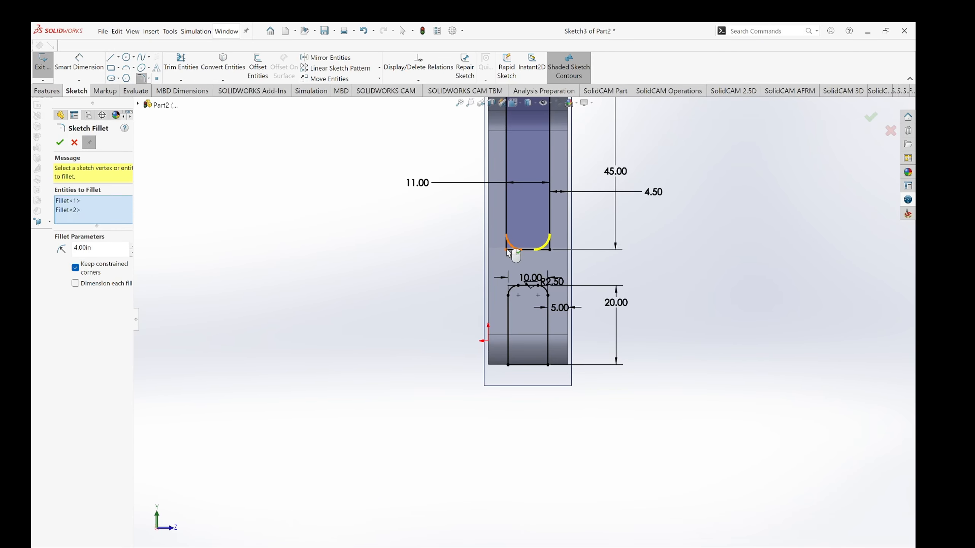
{"action": "scroll", "coordinate": [541, 179], "scroll_direction": "up", "scroll_amount": 2}
{"action": "scroll", "coordinate": [538, 168], "scroll_direction": "down", "scroll_amount": 2}
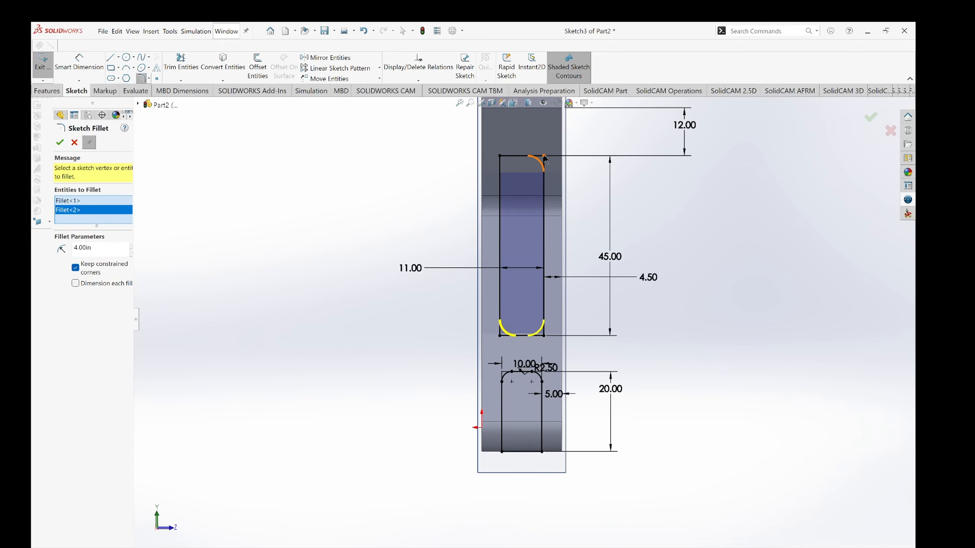
{"action": "left_click", "coordinate": [543, 157]}
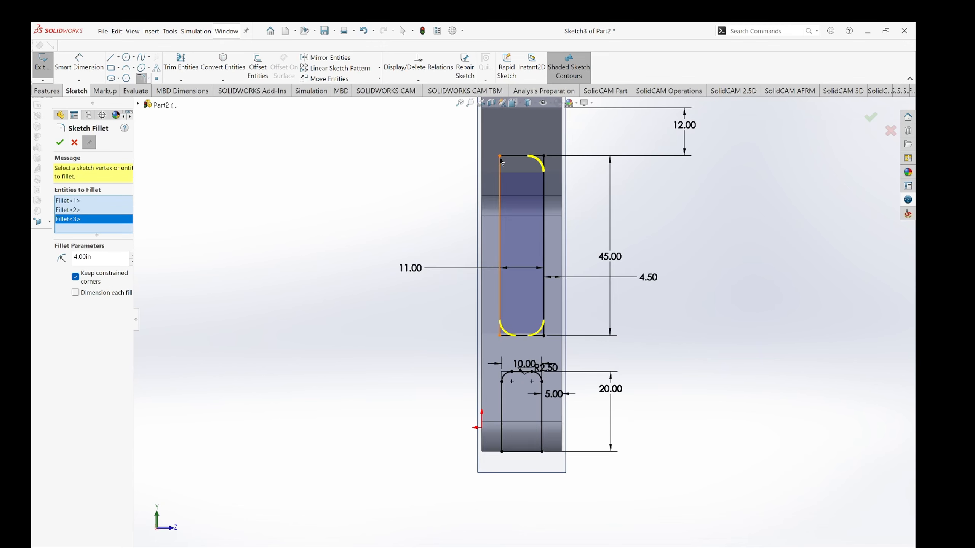
{"action": "left_click", "coordinate": [500, 157]}
{"action": "left_click", "coordinate": [501, 158]}
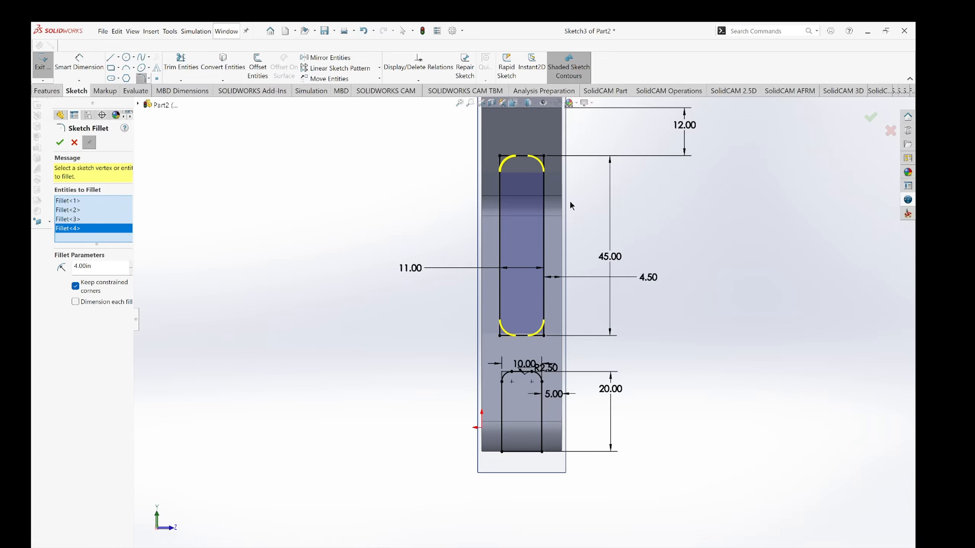
{"action": "left_click", "coordinate": [60, 142]}
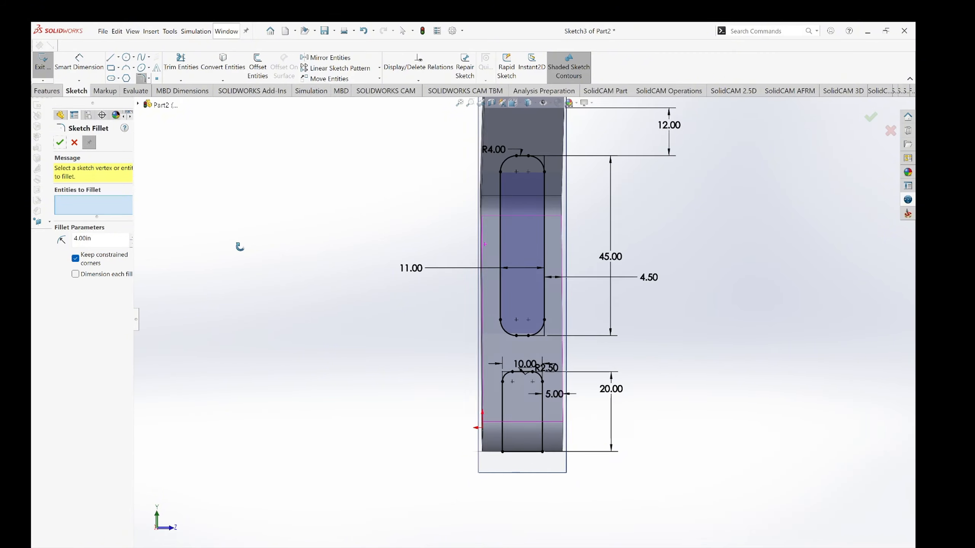
{"action": "middle_click_drag", "start_coordinate": [240, 246], "coordinate": [337, 280]}
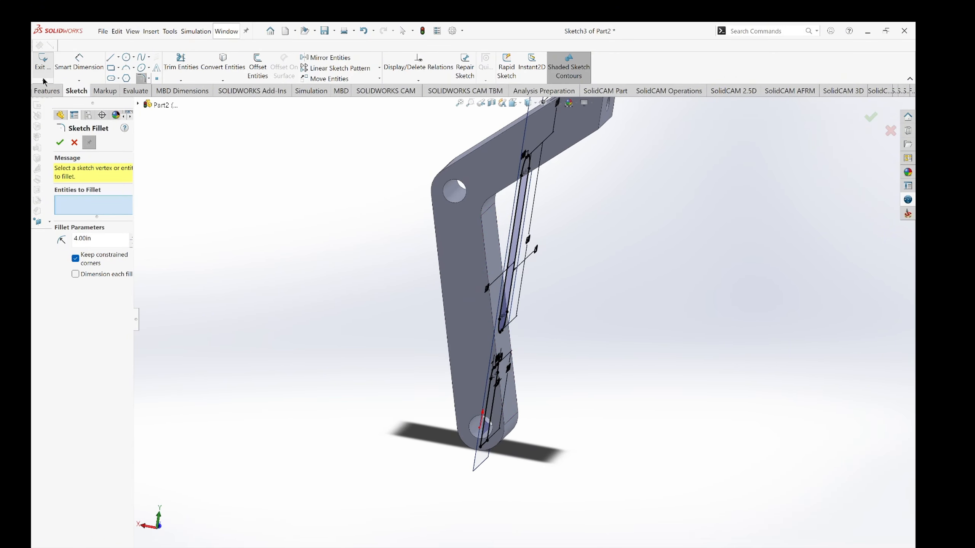
{"action": "left_click", "coordinate": [61, 143]}
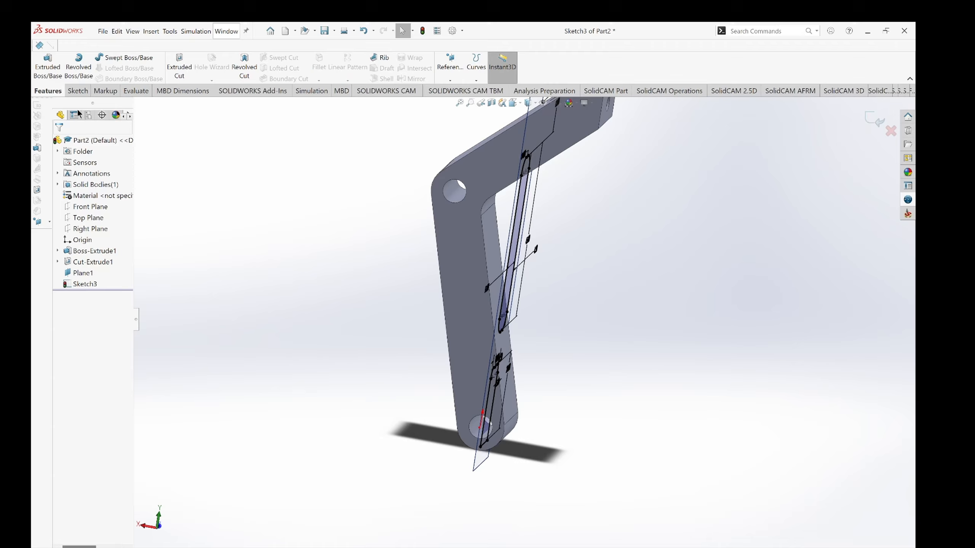
Cut-extrude both rounded profiles through the arm in two directions, blind 24.28 in for Direction 1 and 58.50 in for Direction 2.
{"action": "left_click", "coordinate": [179, 68]}
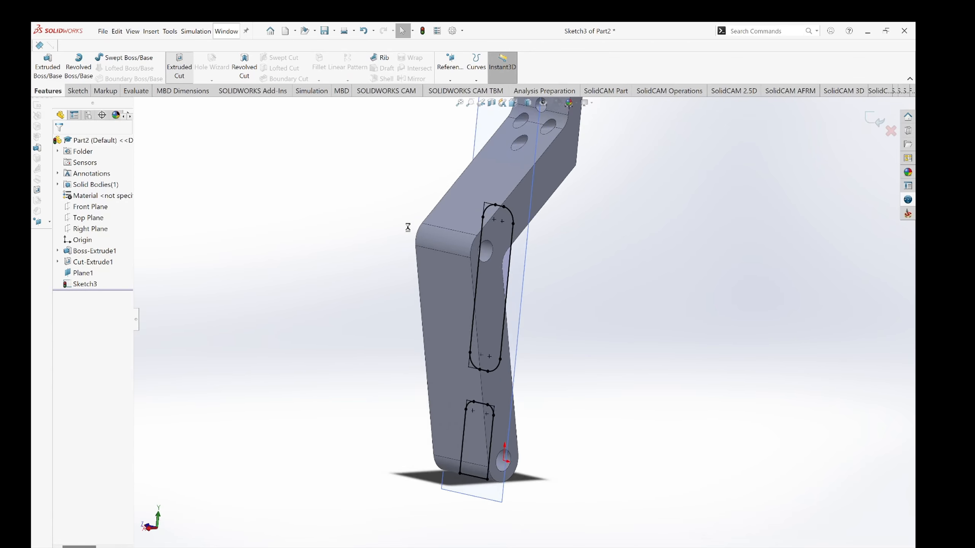
{"action": "middle_click_drag", "start_coordinate": [408, 342], "coordinate": [446, 350]}
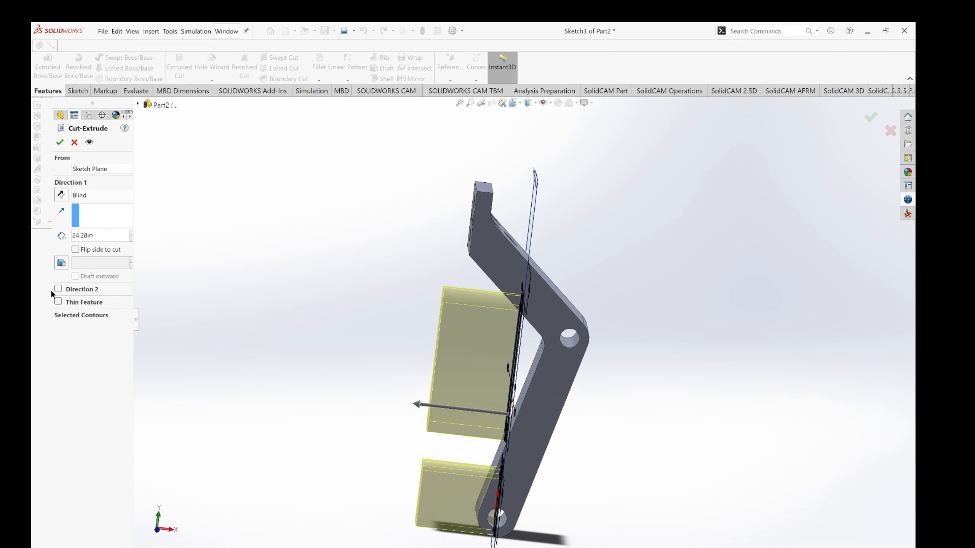
{"action": "left_click", "coordinate": [71, 291]}
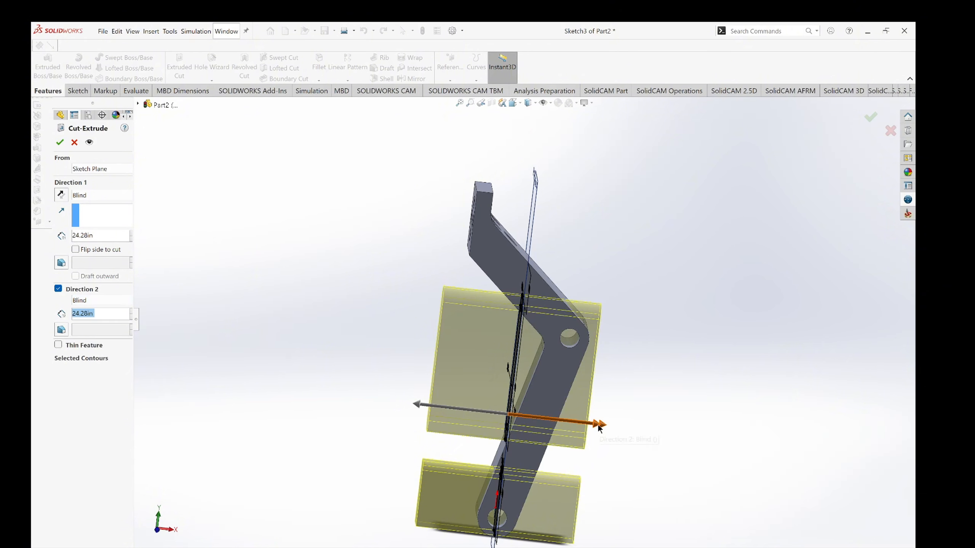
{"action": "left_click_drag", "start_coordinate": [598, 425], "coordinate": [710, 437]}
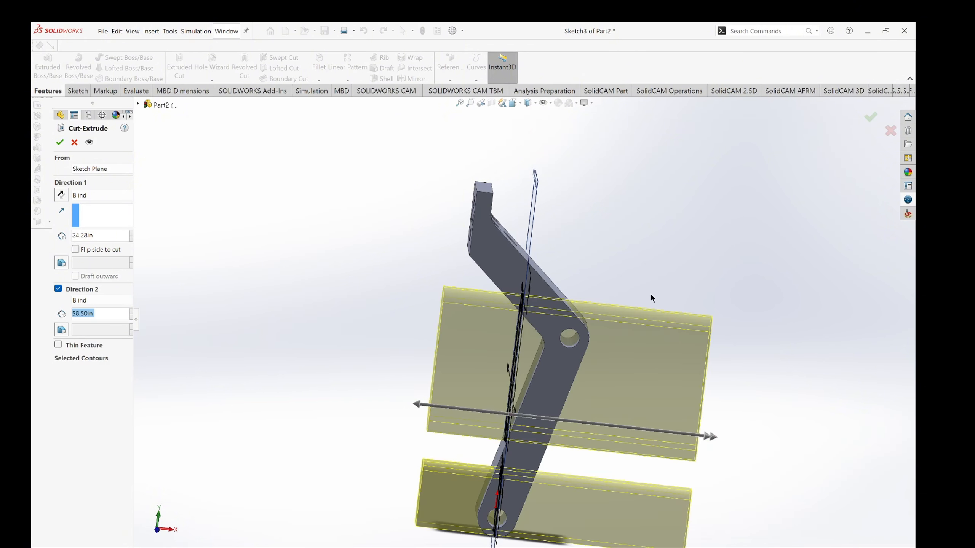
{"action": "mouse_move", "coordinate": [651, 295]}
{"action": "middle_mouse_down"}
{"action": "mouse_move", "coordinate": [576, 334]}
{"action": "mouse_move", "coordinate": [601, 306]}
{"action": "middle_mouse_up"}
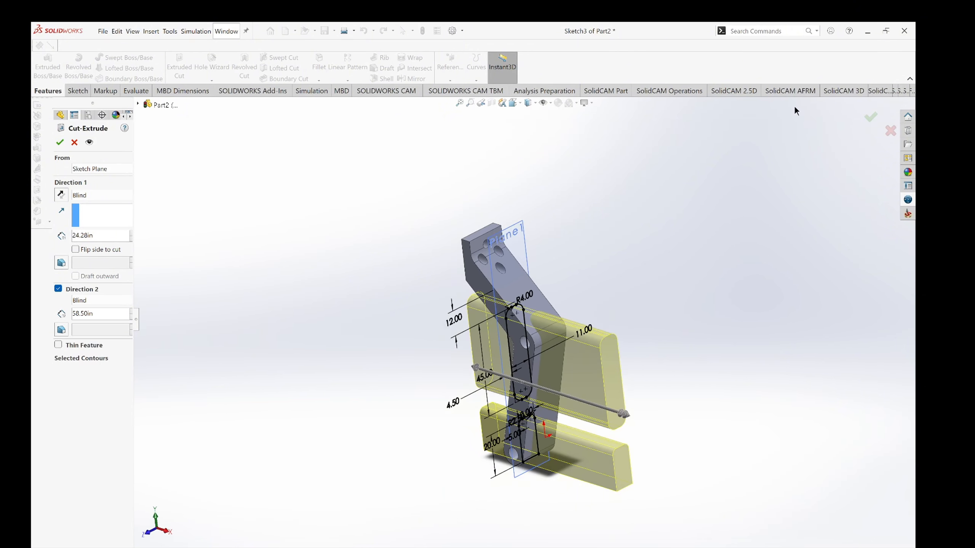
{"action": "left_click", "coordinate": [871, 118]}
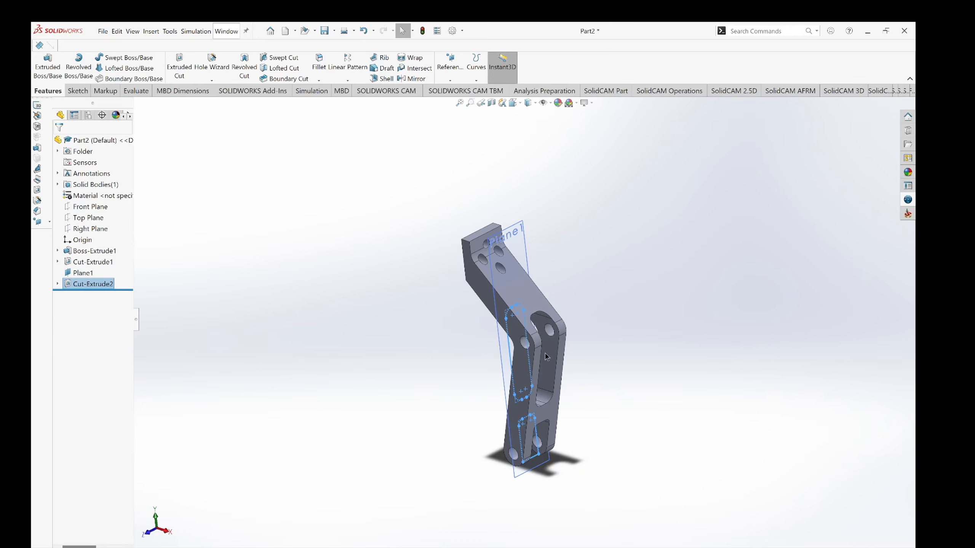
{"action": "left_click", "coordinate": [453, 361]}
{"action": "mouse_move", "coordinate": [452, 360]}
{"action": "middle_mouse_down"}
{"action": "mouse_move", "coordinate": [416, 331]}
{"action": "mouse_move", "coordinate": [404, 364]}
{"action": "mouse_move", "coordinate": [501, 305]}
{"action": "middle_mouse_up"}
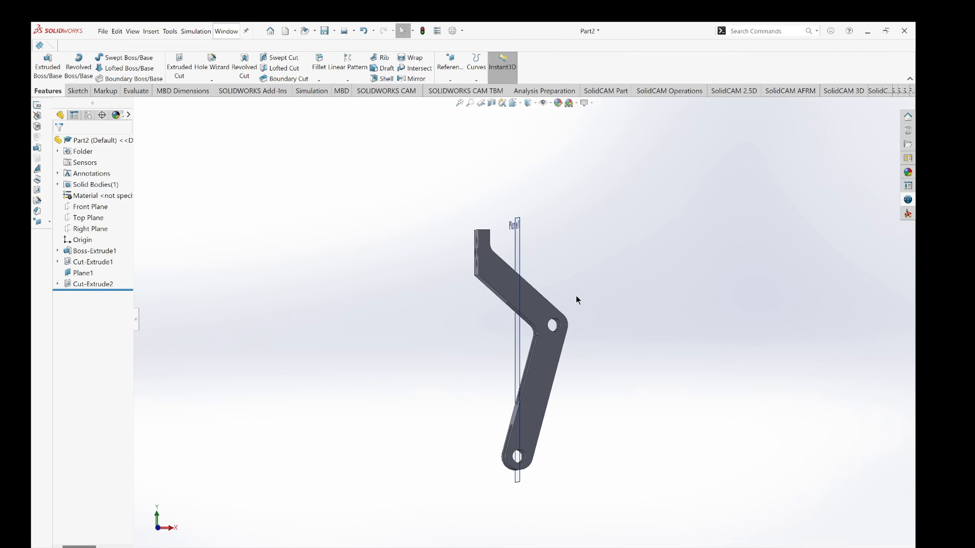
{"action": "middle_click_drag", "start_coordinate": [637, 329], "coordinate": [475, 362]}
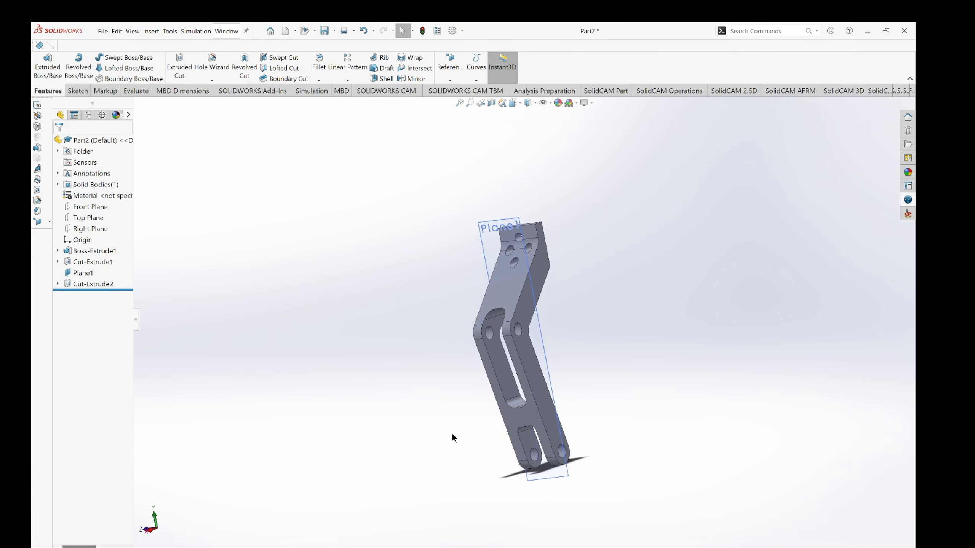
{"action": "middle_click_drag", "start_coordinate": [452, 432], "coordinate": [469, 394]}
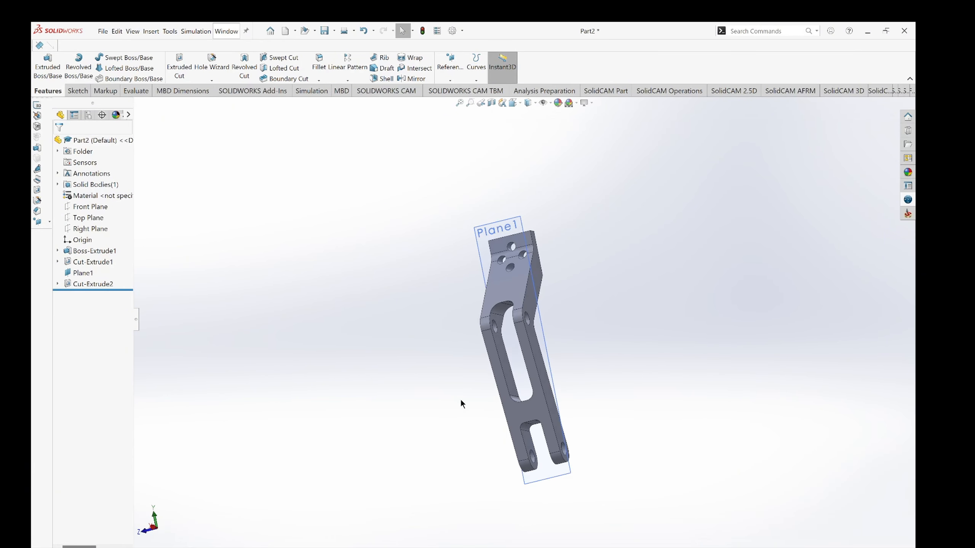